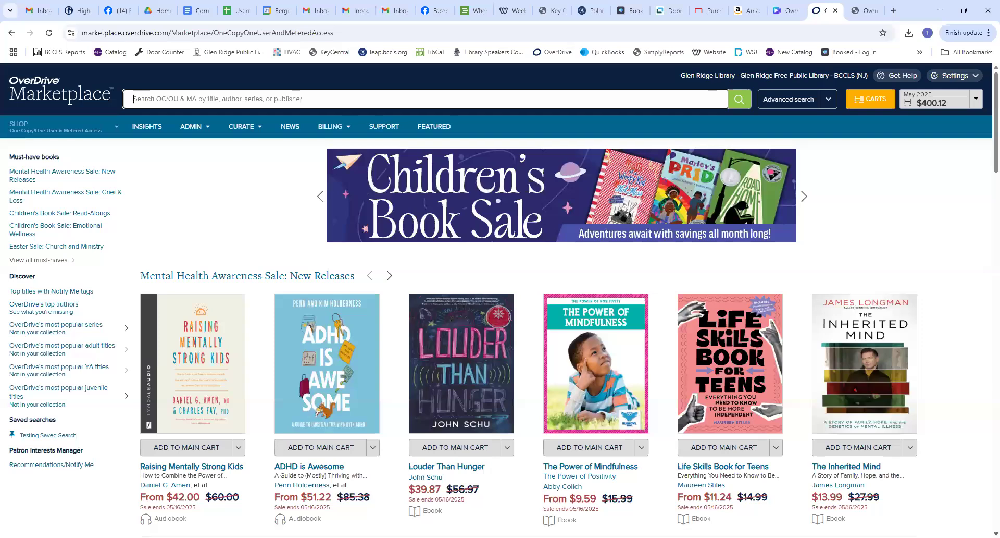
Browse the featured sale collections on the shop's home page, from the Mental Health Awareness titles to the Easter Sale titles
scroll(496, 300, down, 5)
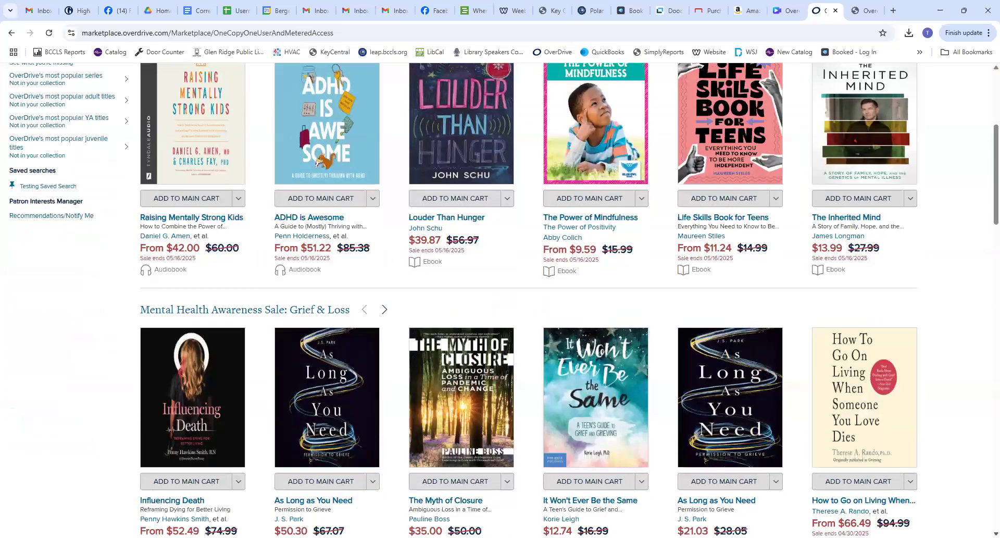
scroll(500, 300, down, 10)
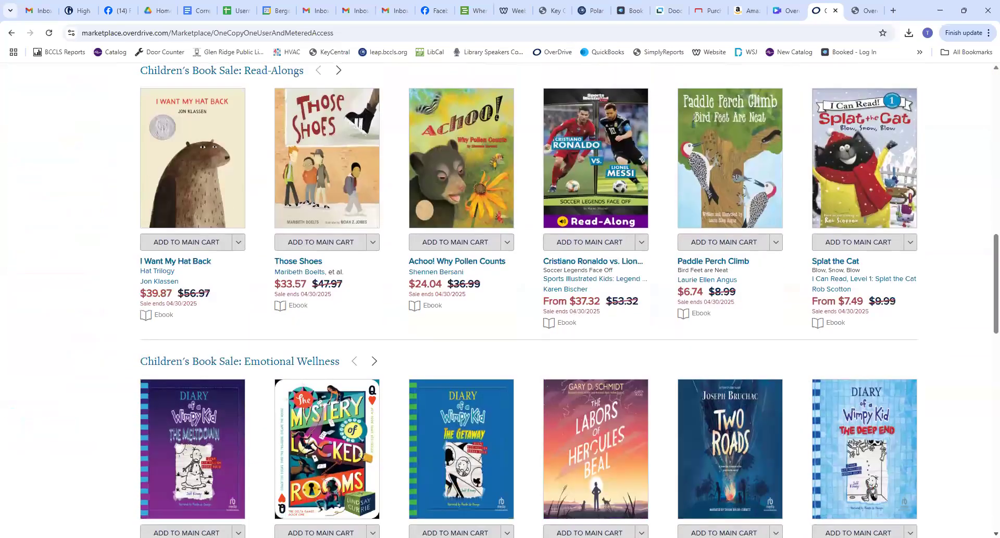
scroll(500, 300, down, 8)
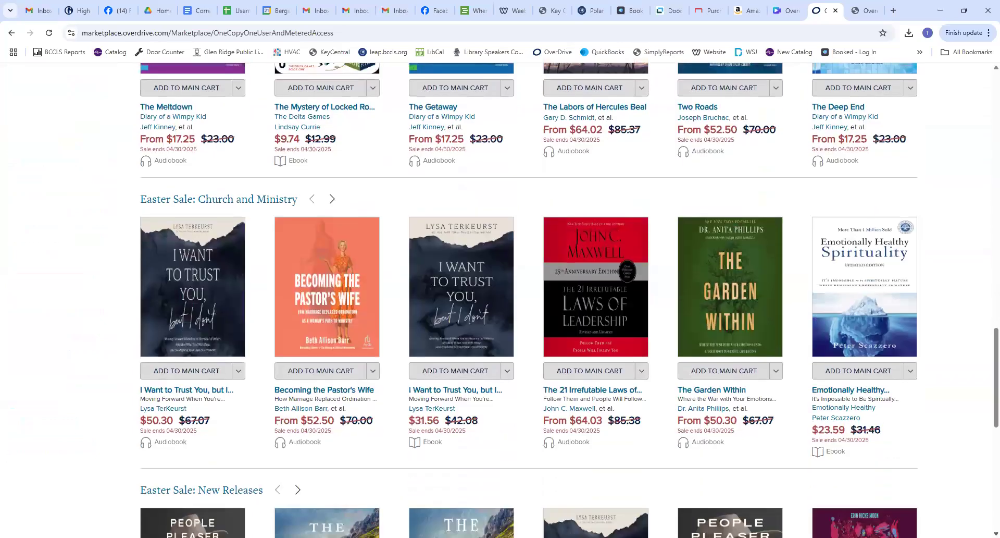
scroll(501, 300, down, 1)
scroll(500, 300, down, 1)
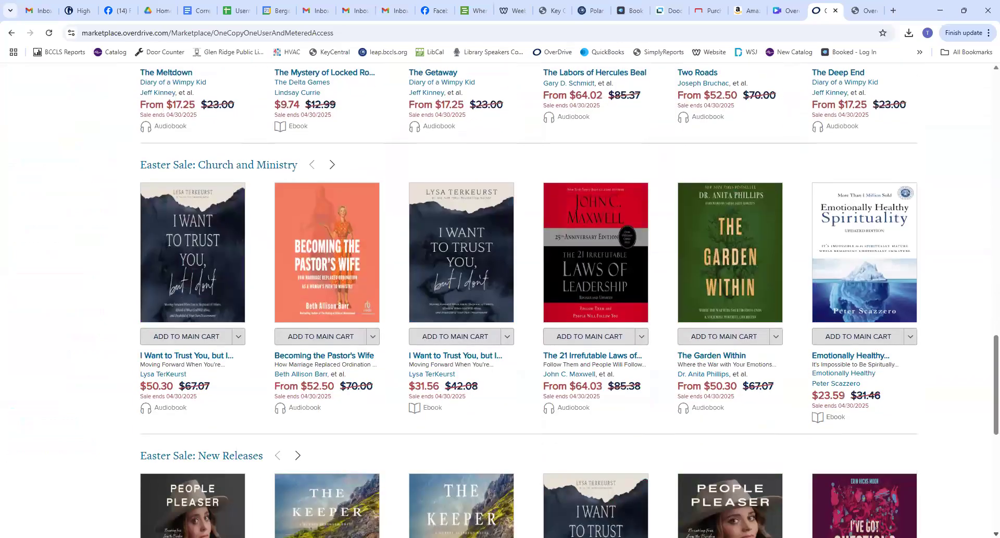
scroll(927, 100, down, 5)
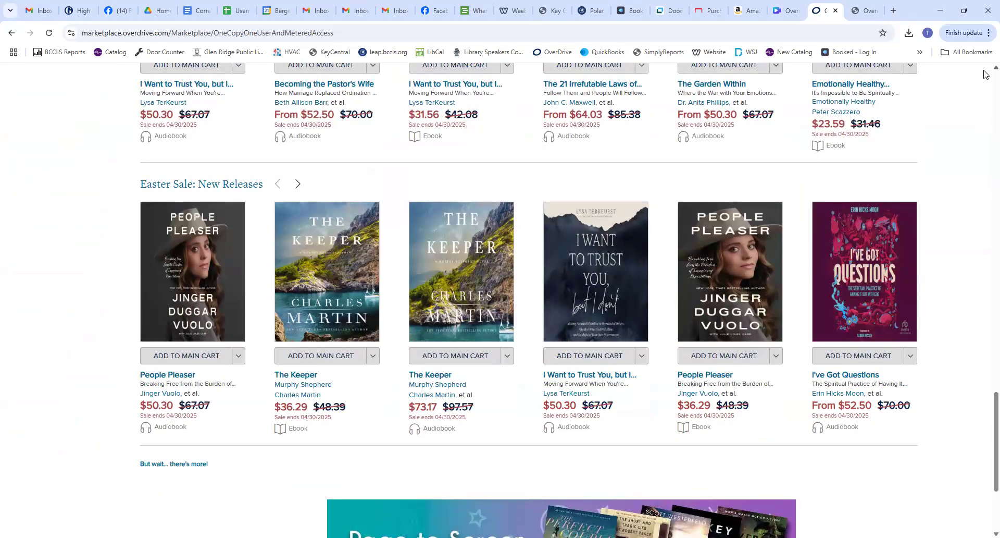
scroll(986, 74, up, 13)
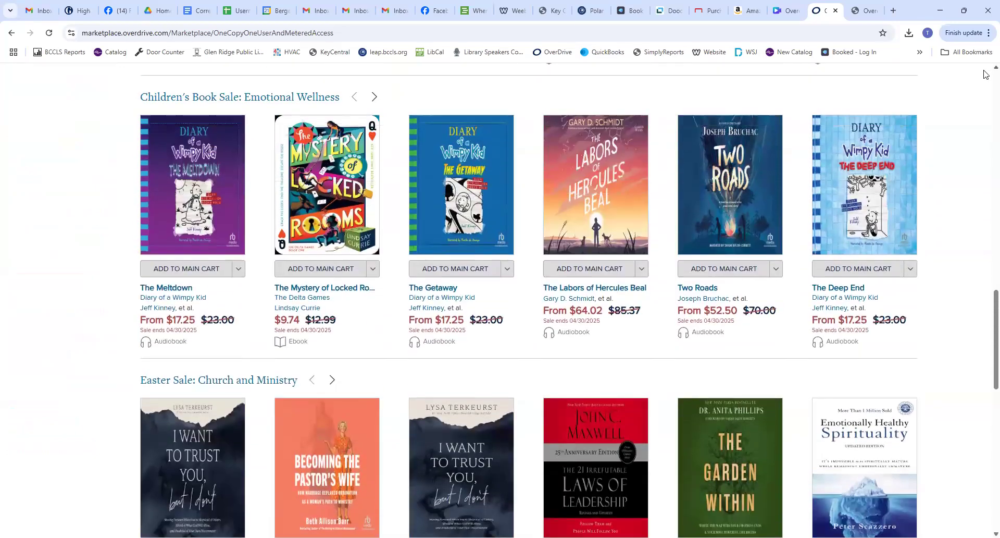
scroll(986, 75, up, 13)
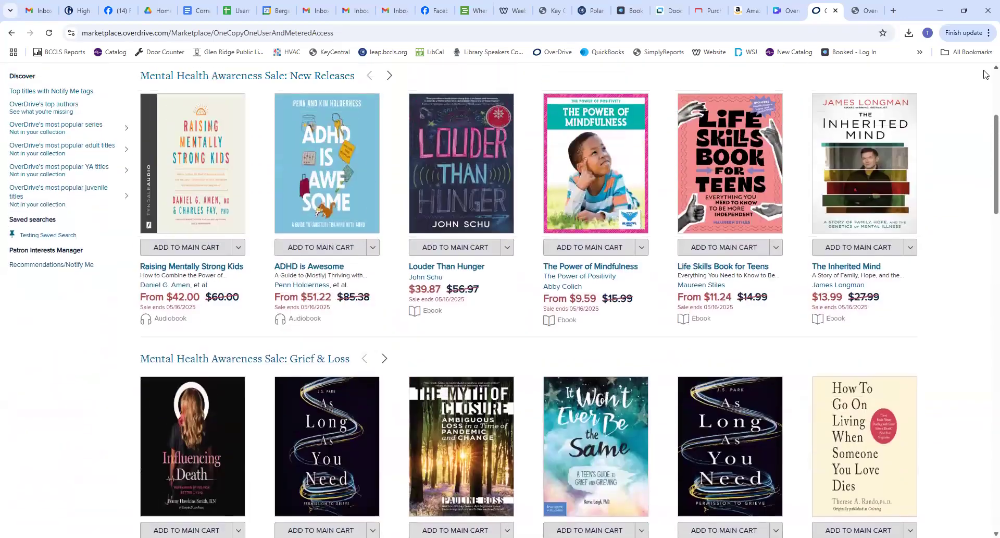
scroll(986, 75, up, 3)
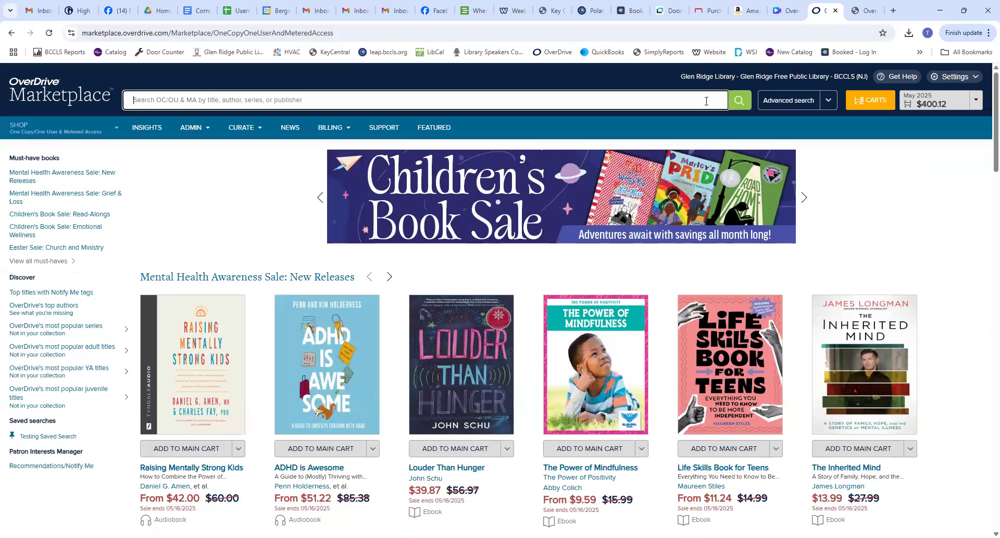
Open the Advanced search form and show the list of available shop sections
click(789, 102)
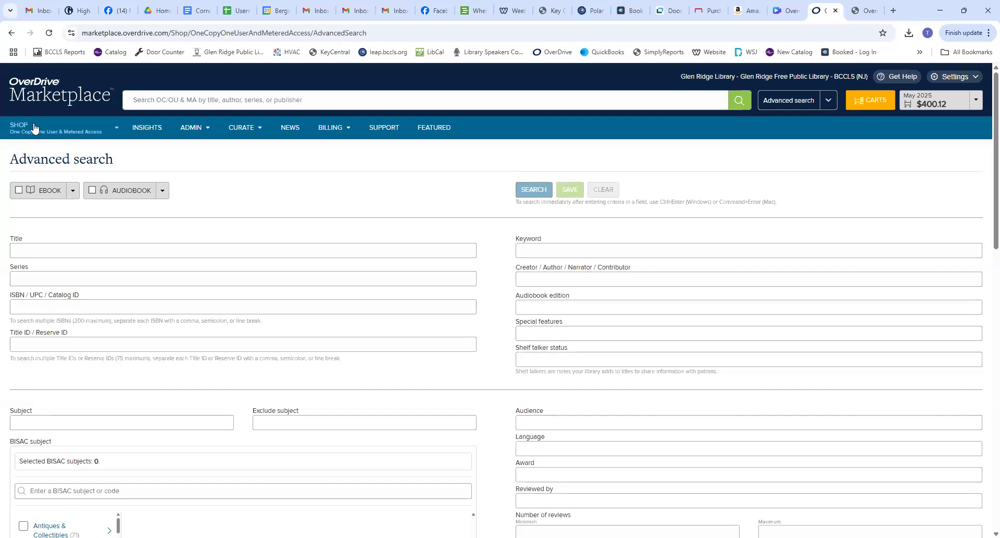
click(117, 130)
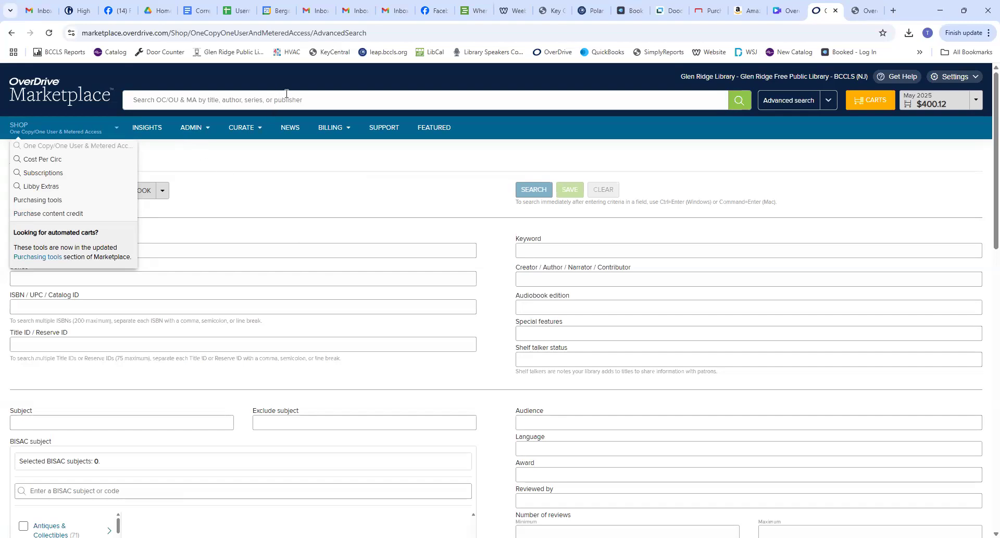
Open the Carts page and review the pinned carts and other carts
click(880, 102)
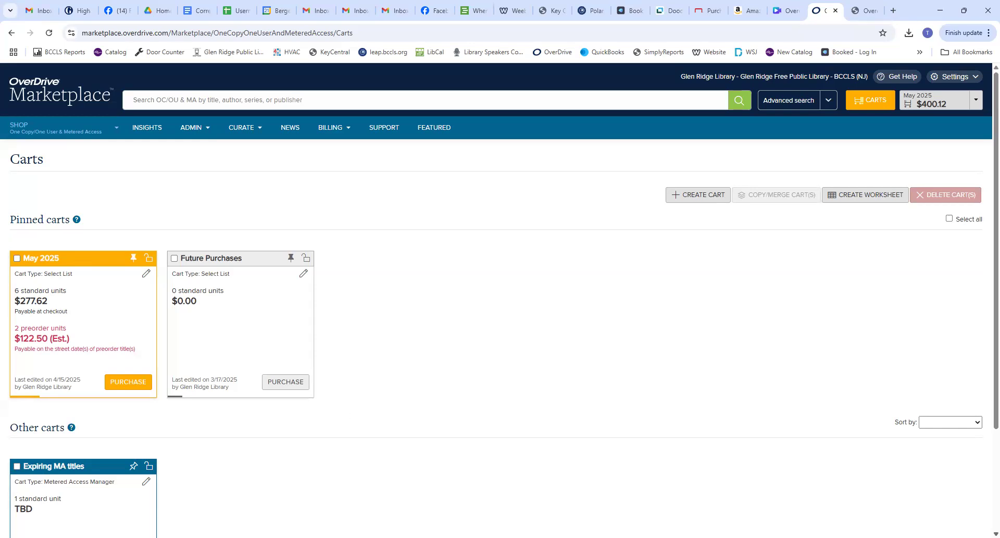
scroll(462, 379, down, 3)
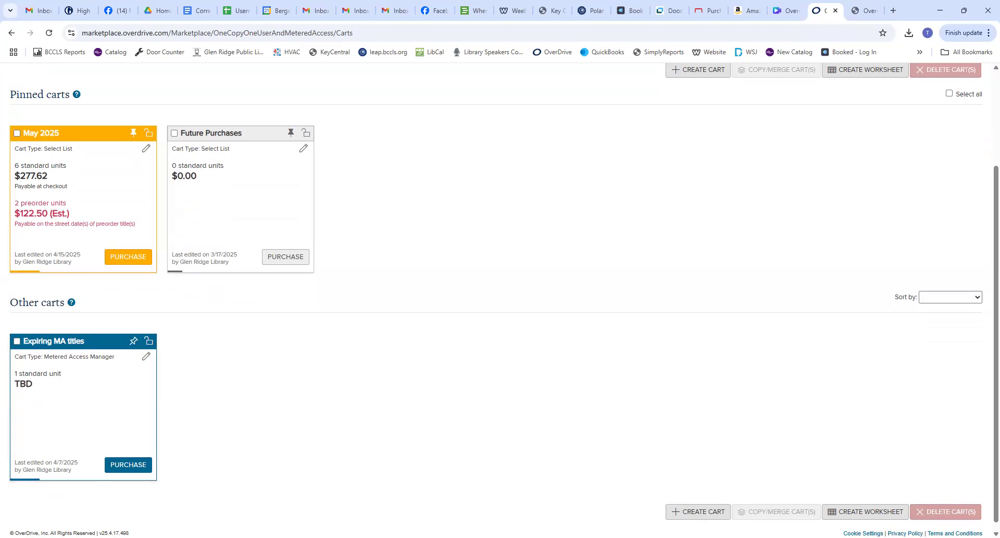
scroll(986, 134, up, 2)
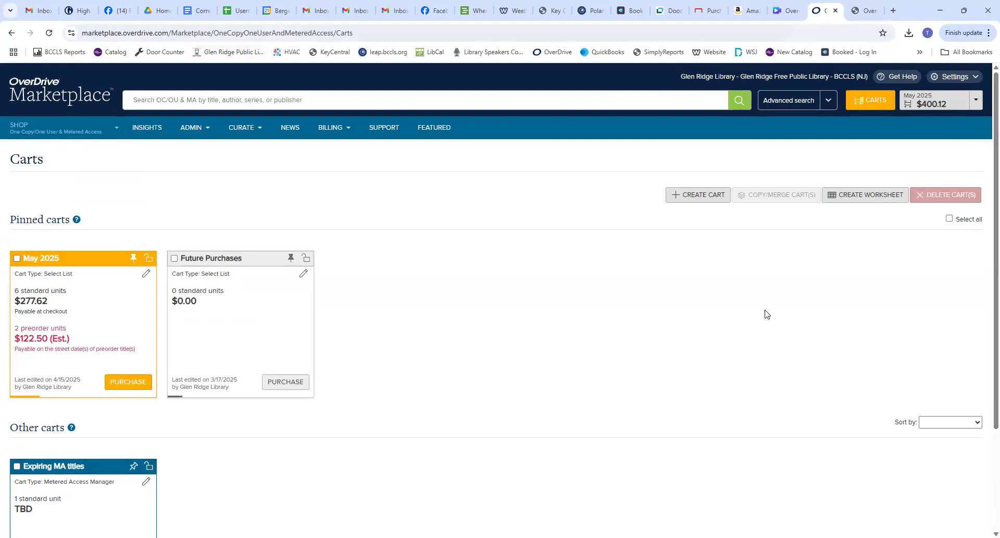
Inspect the name, description, pin and lock options for creating a cart, and leave without creating one
click(686, 197)
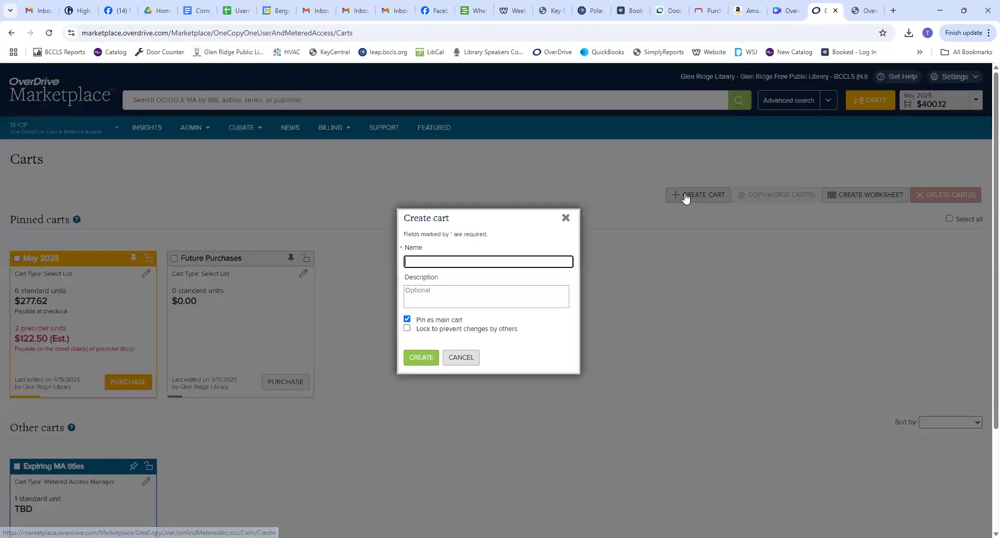
click(494, 266)
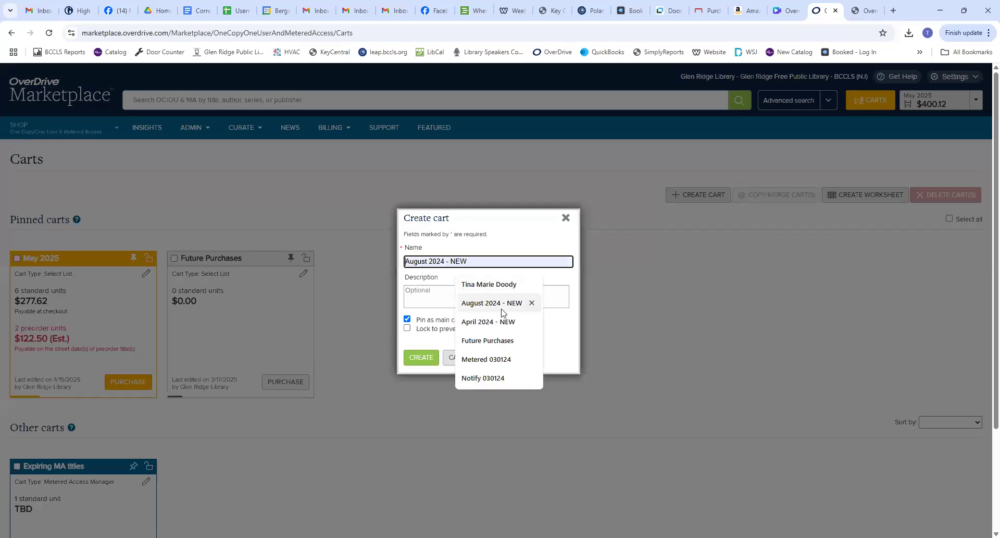
click(435, 290)
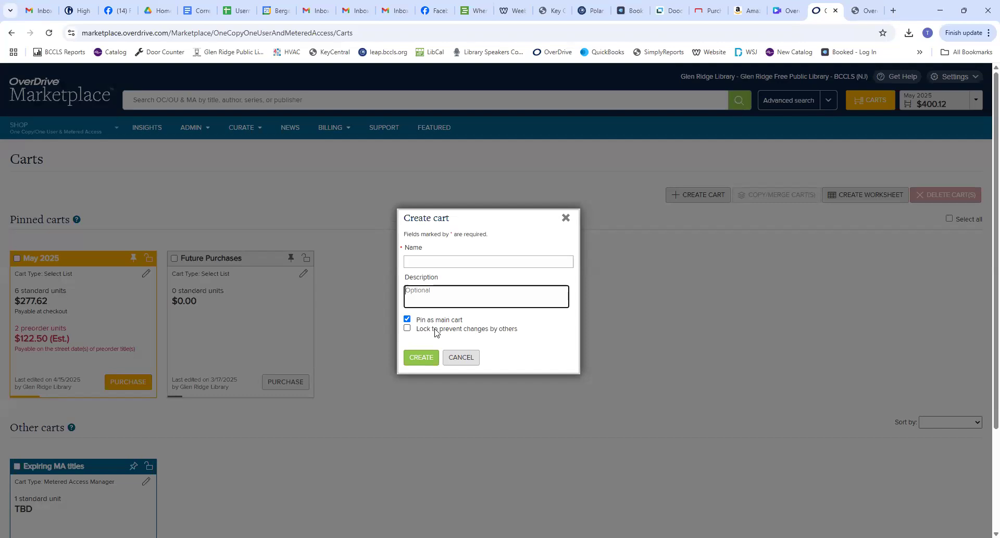
click(567, 222)
click(566, 221)
Search the marketplace for "fairy tale" and browse the results as far as the Wicked ebook
click(471, 101)
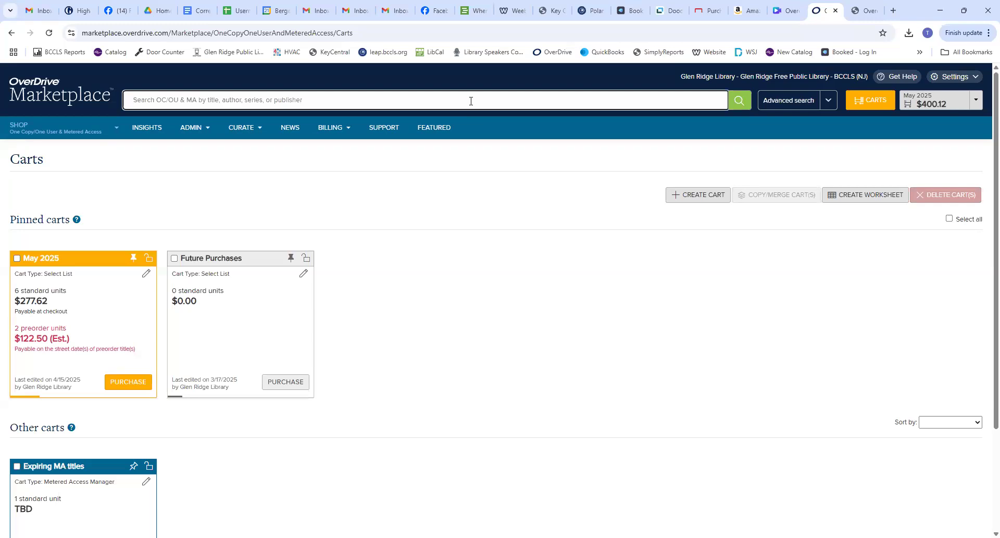
text(fairy tale)
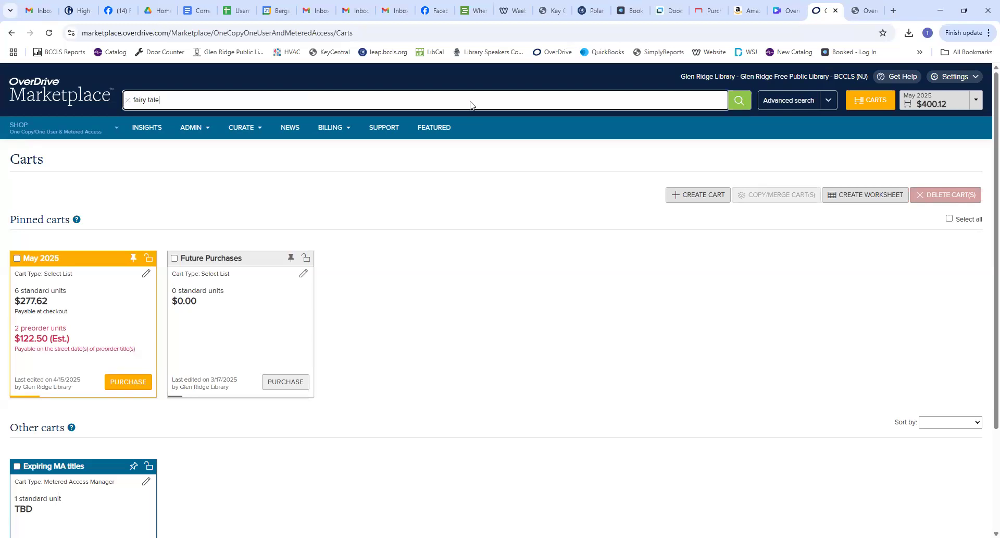
key(Return)
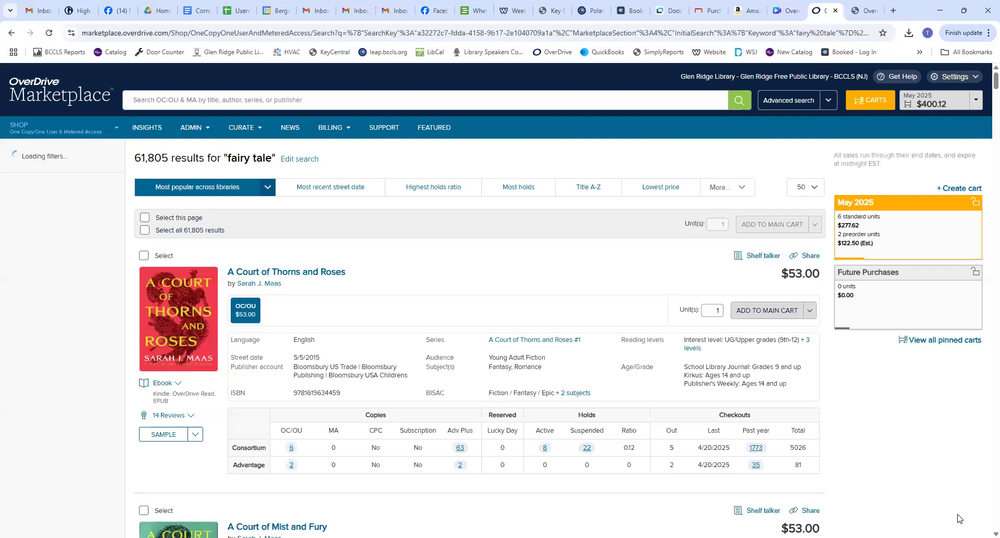
scroll(500, 300, down, 2)
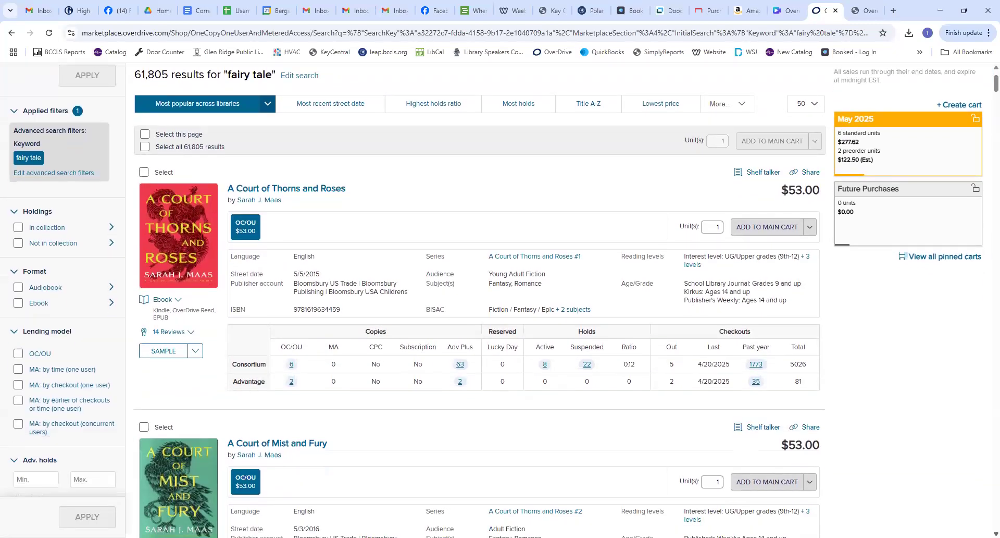
scroll(479, 300, down, 8)
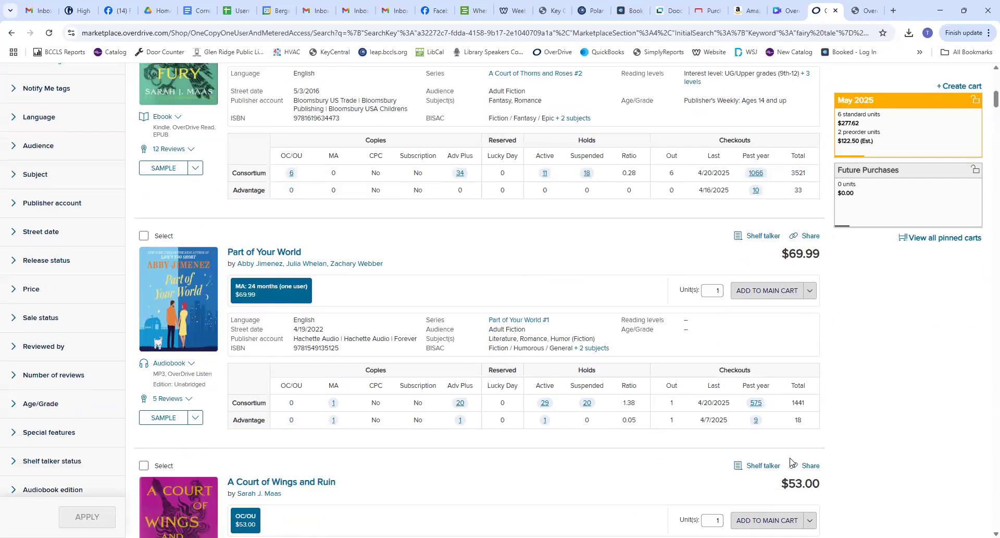
scroll(413, 300, down, 7)
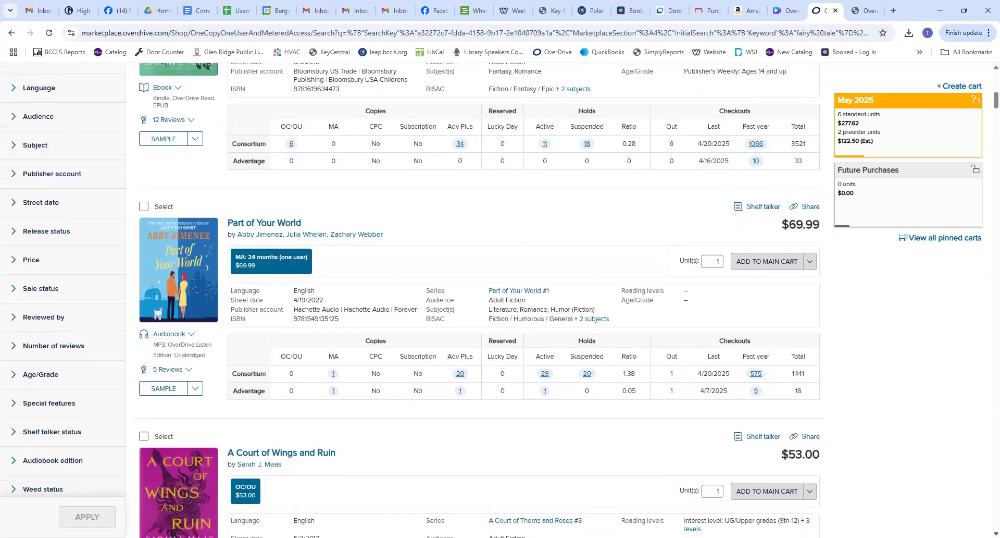
scroll(568, 415, down, 12)
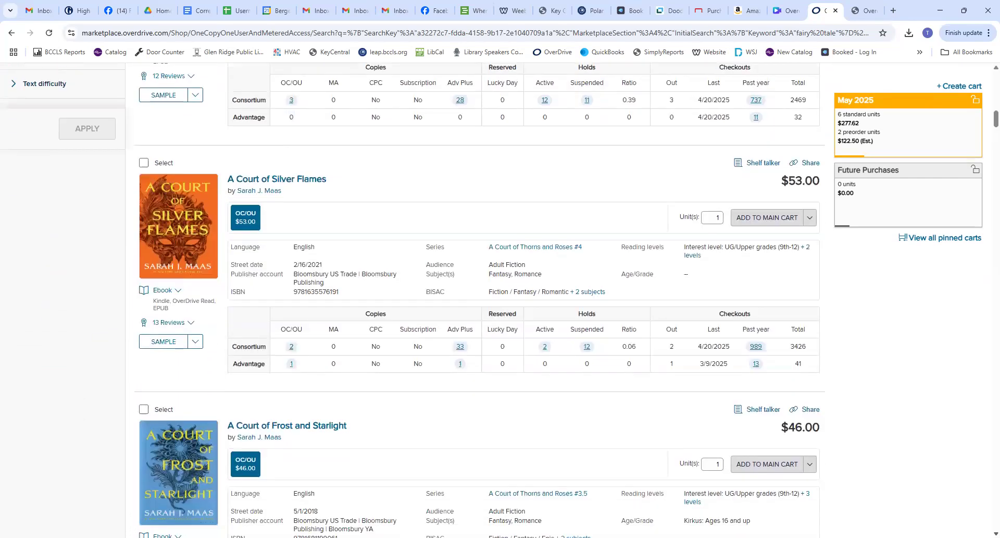
Compare the two lending models of the Wicked ebook and select MA: 26 checkouts (one user)
click(273, 308)
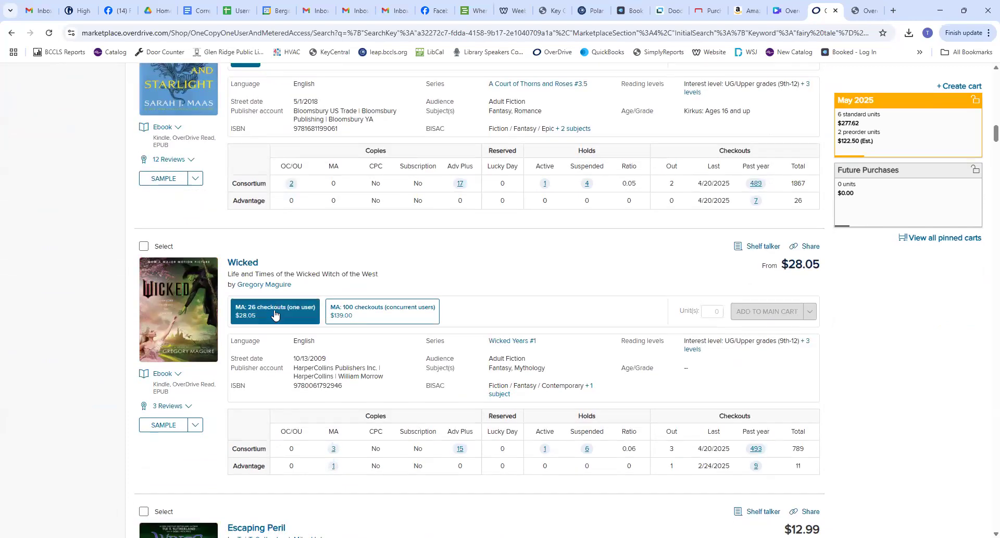
click(379, 316)
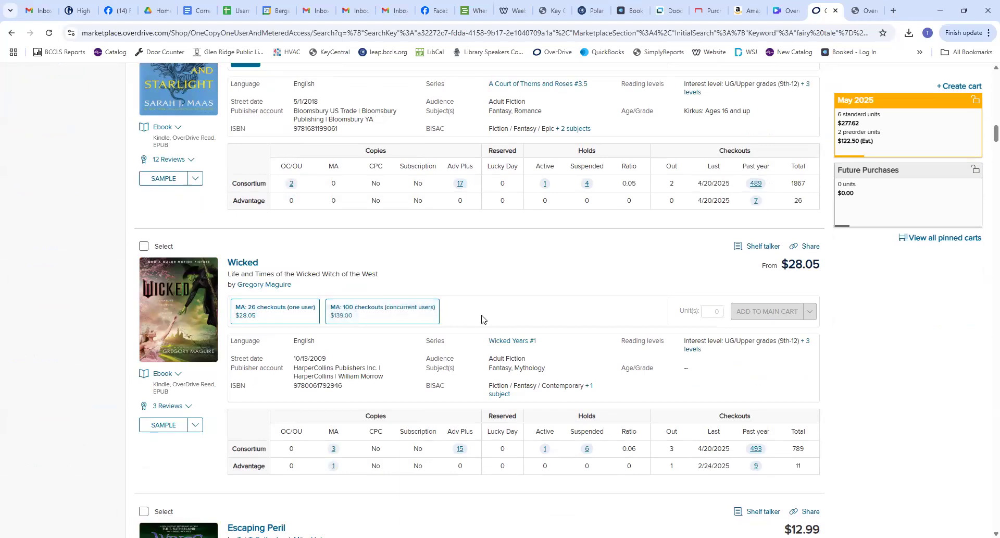
click(362, 317)
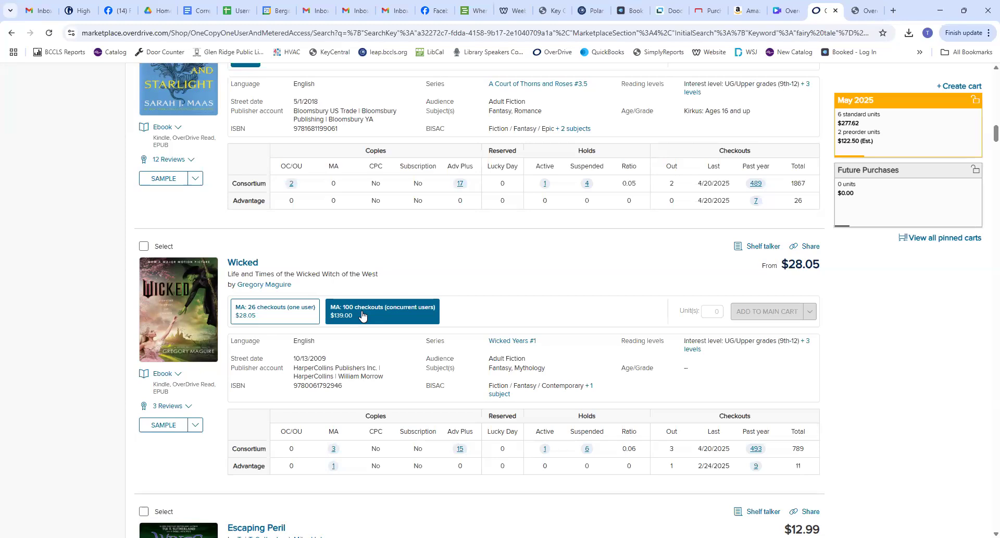
click(390, 311)
click(392, 311)
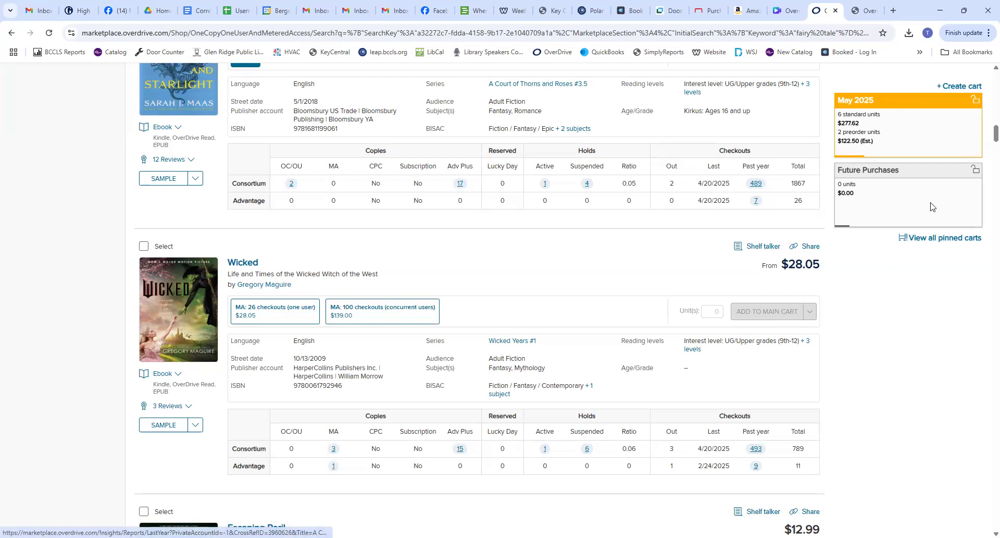
click(290, 312)
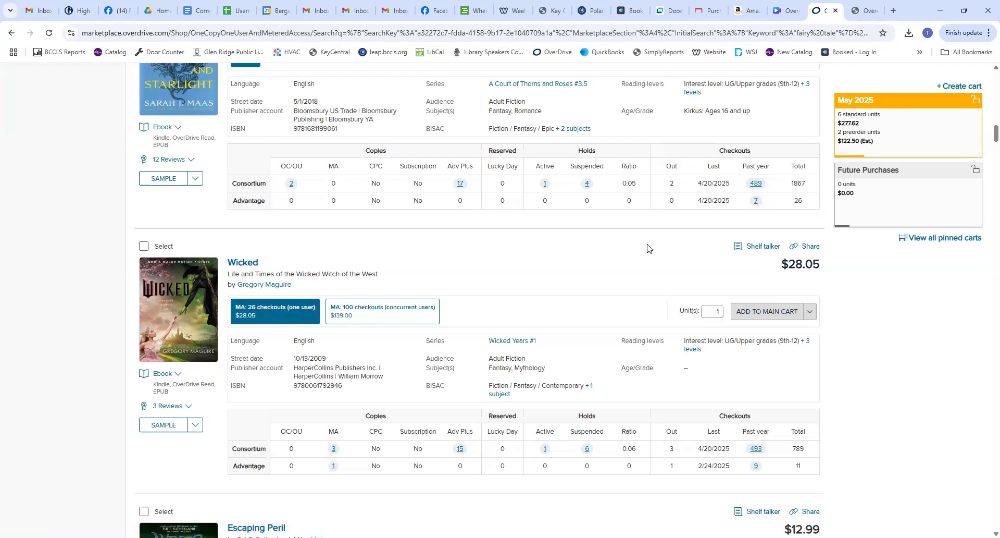
Check which carts one unit of Wicked can be added to, and close the list without choosing one
click(761, 316)
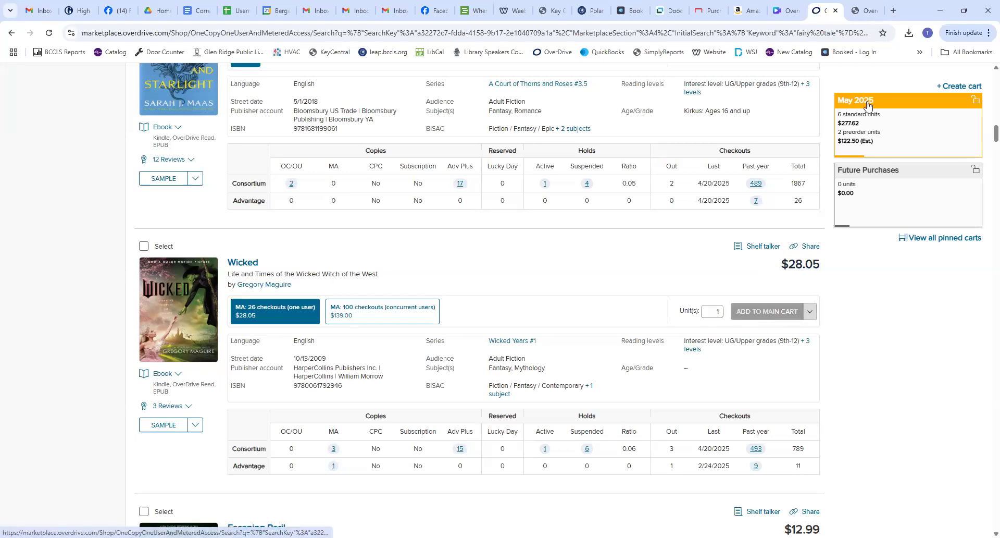
click(809, 313)
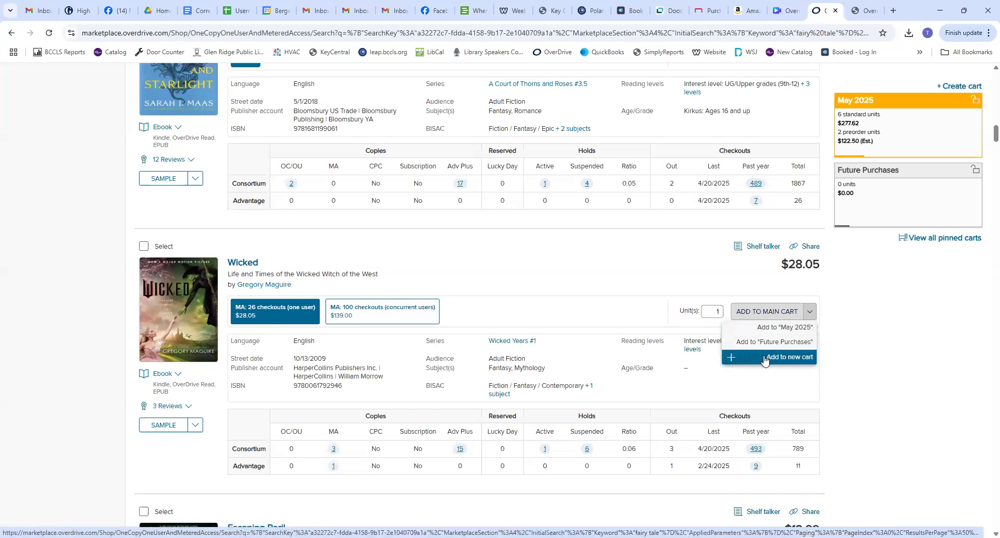
click(945, 179)
Leave the search results and return to the One Copy/One User & Metered Access shop home page
scroll(986, 71, up, 1)
scroll(985, 70, up, 15)
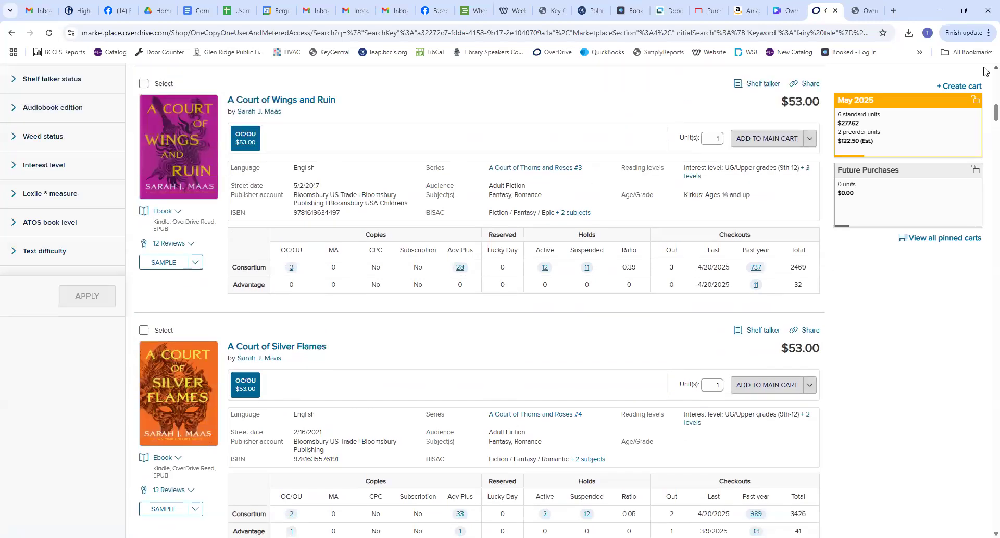
scroll(984, 71, up, 15)
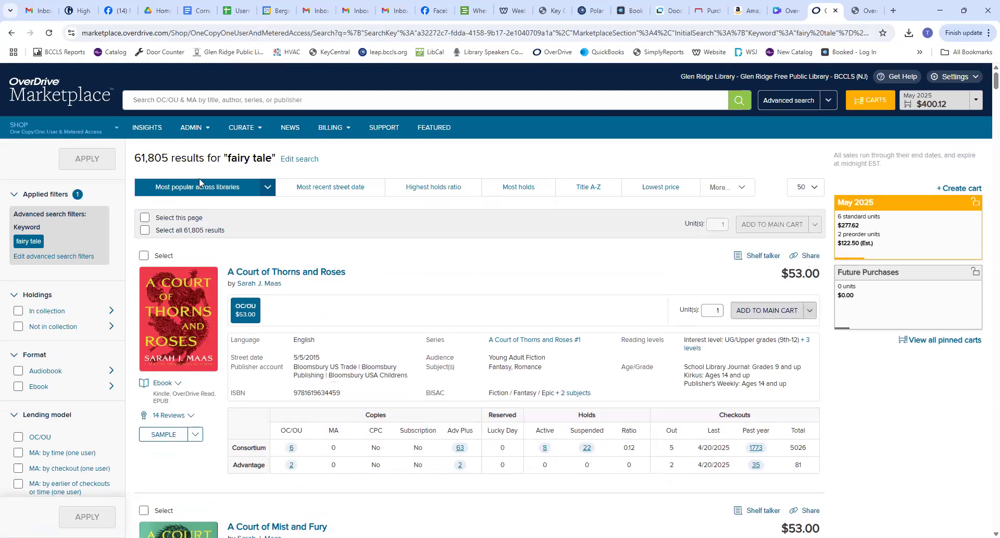
click(83, 121)
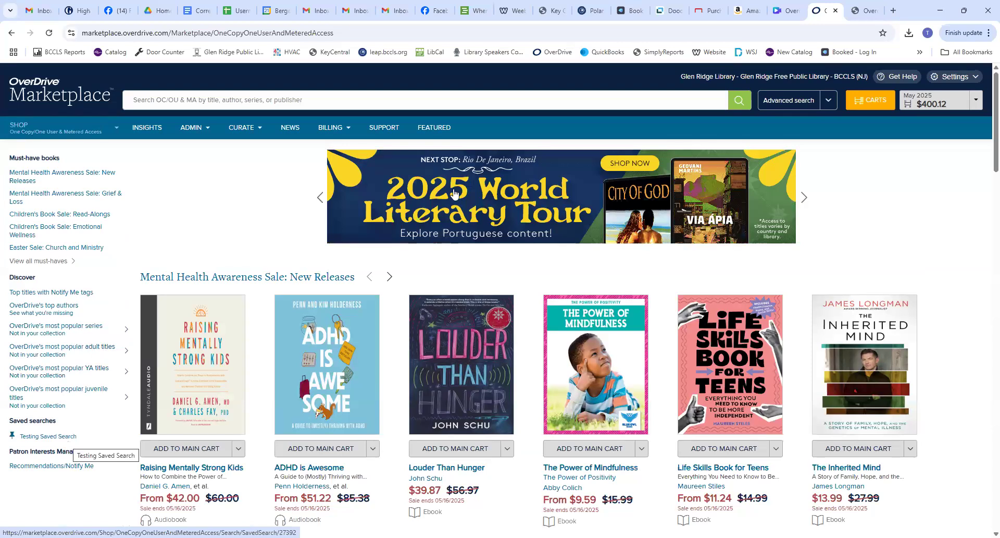
Search the marketplace for "fairy tale" to list the matching titles
click(695, 104)
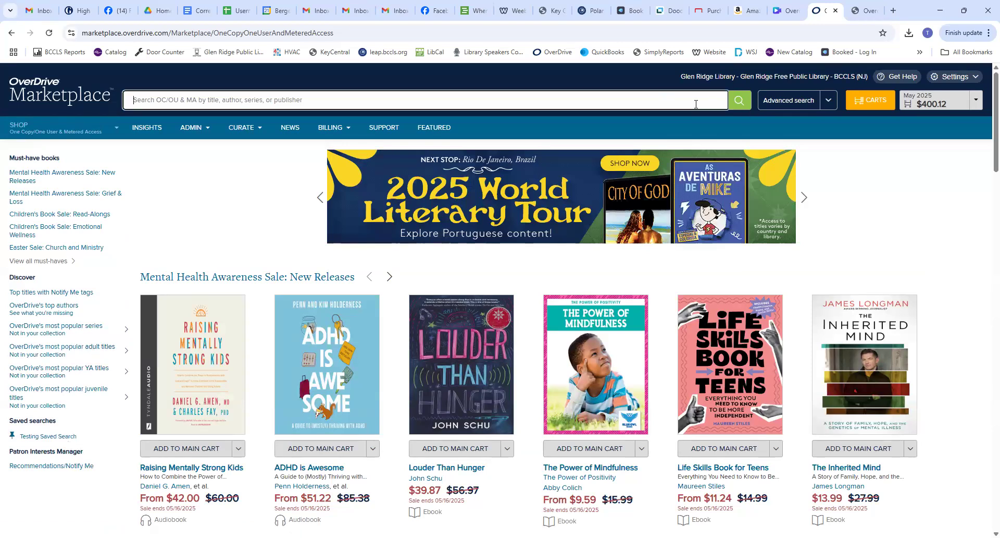
text(fairl)
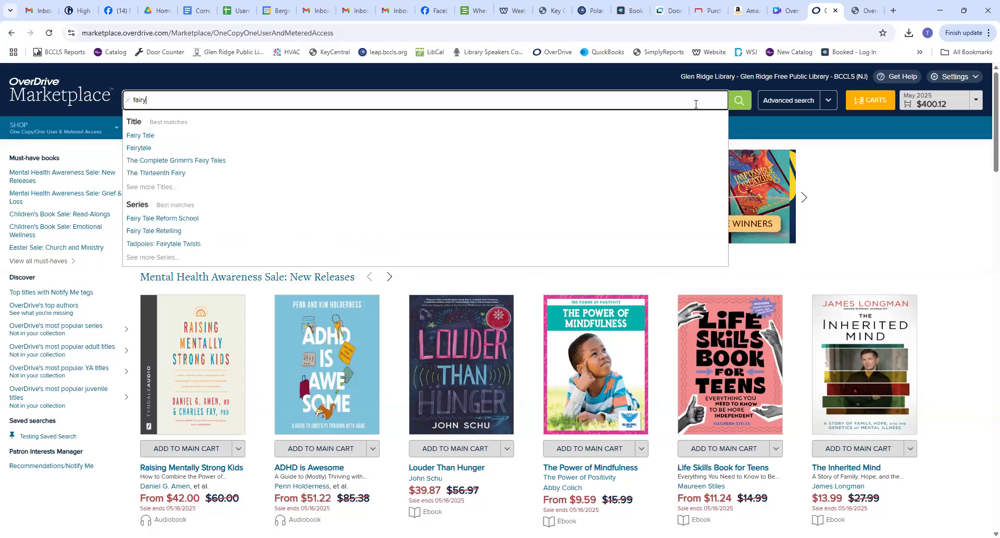
text(tale)
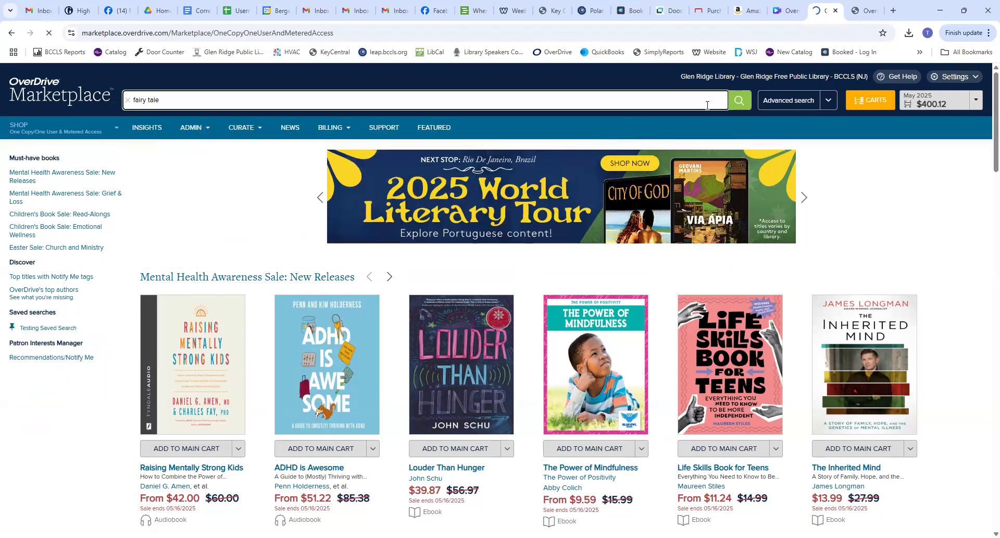
click(740, 102)
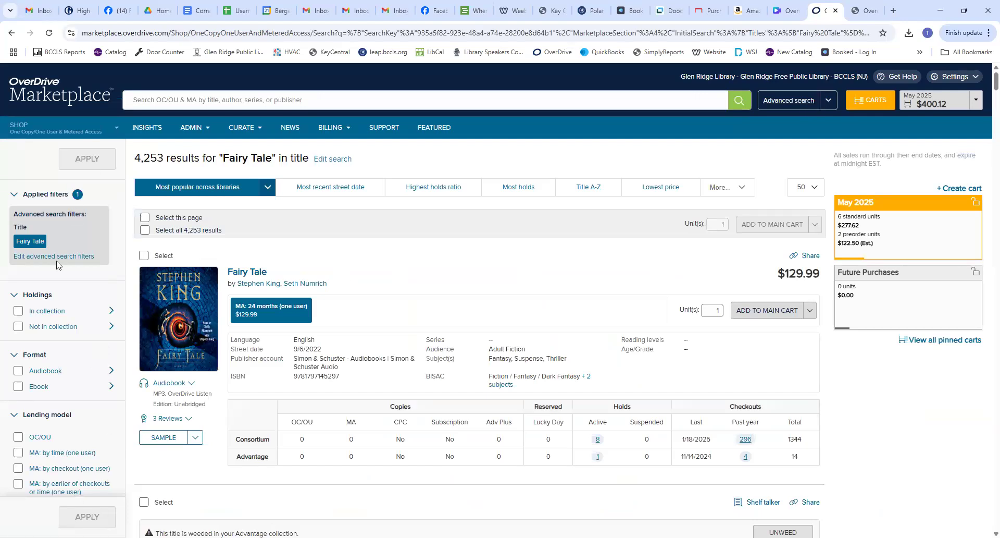
Examine the advanced search criteria available for a new saved search, and return to the shop home page without saving
click(828, 108)
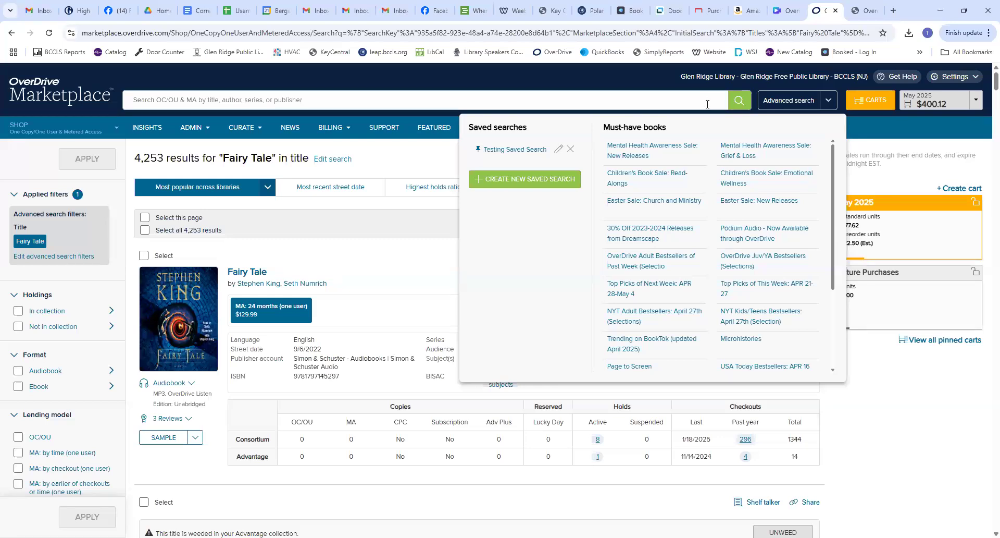
click(517, 180)
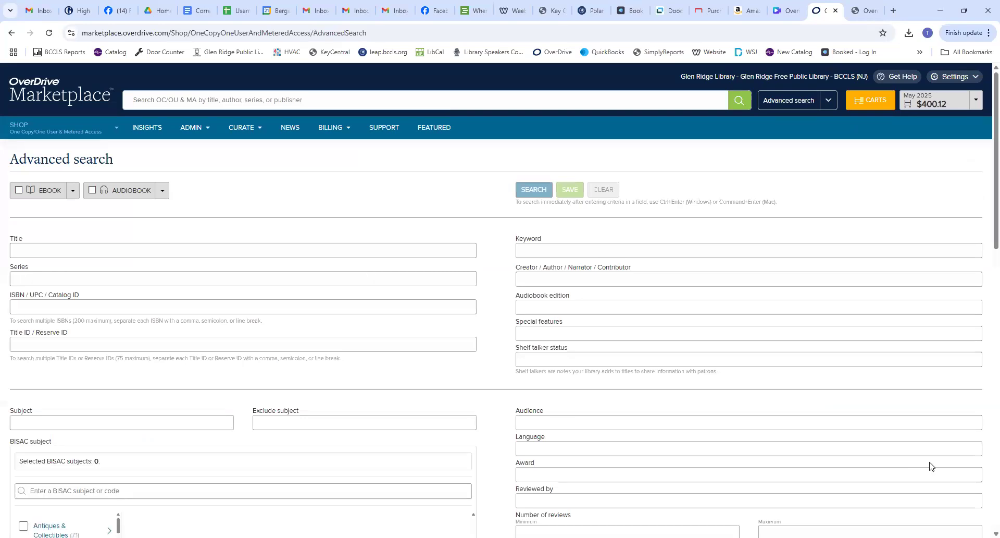
scroll(500, 301, down, 4)
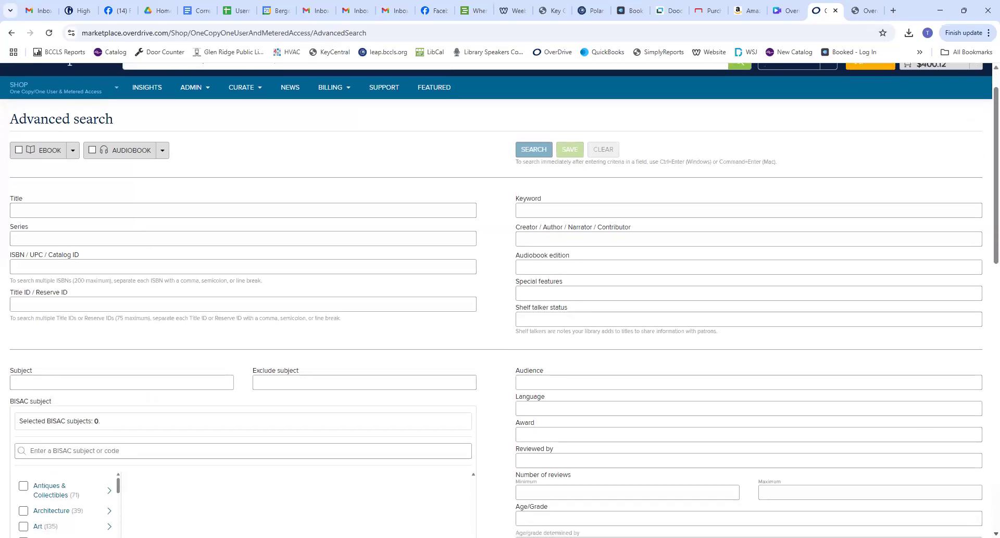
scroll(500, 300, down, 4)
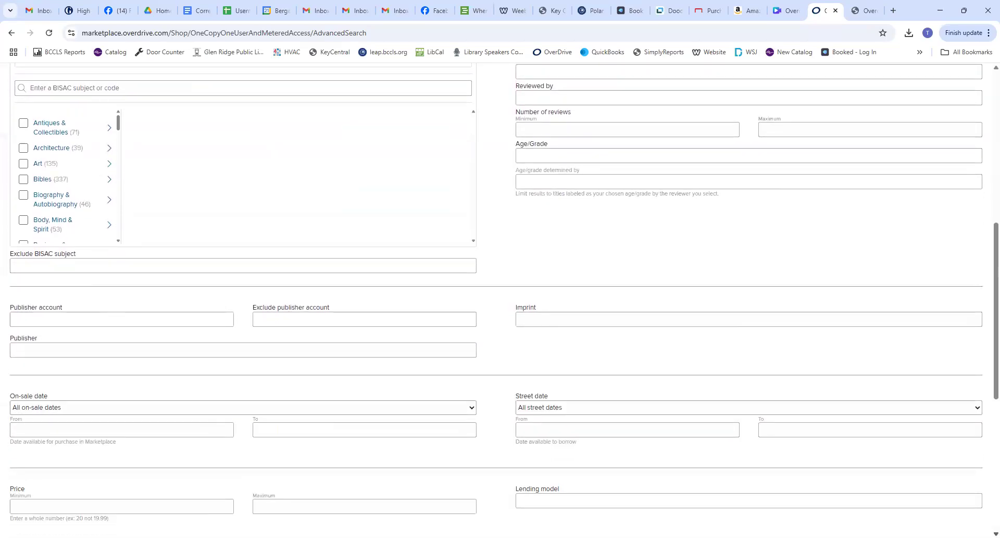
scroll(500, 300, down, 3)
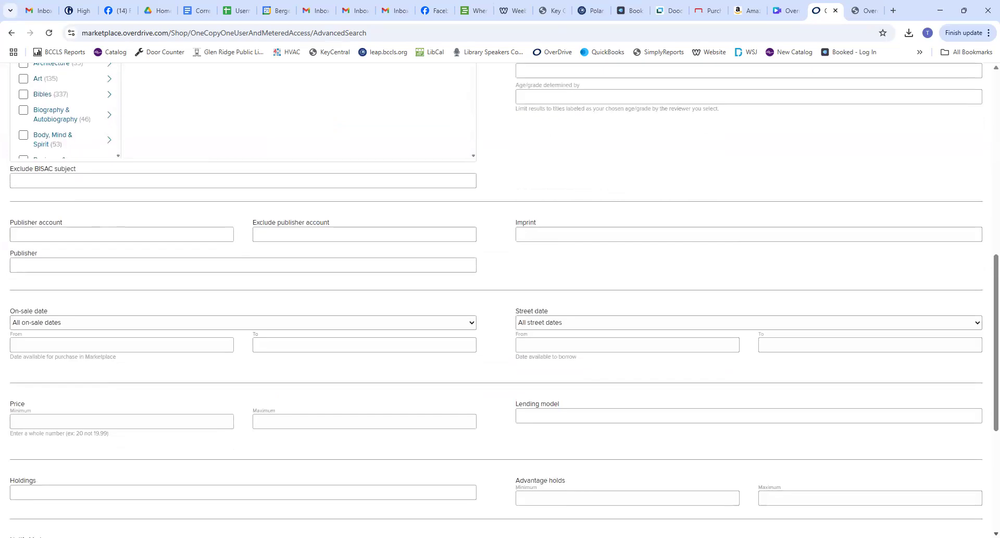
scroll(500, 300, down, 3)
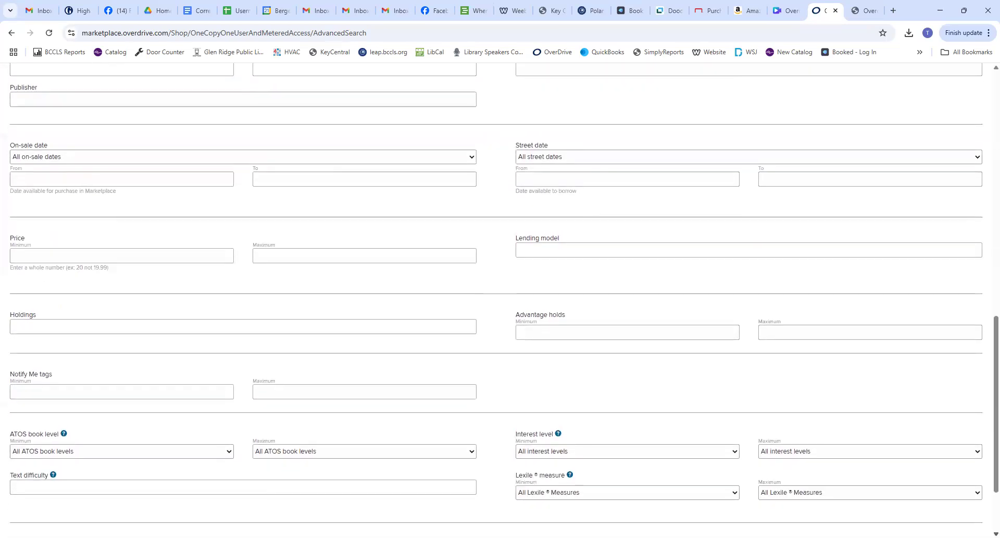
scroll(500, 300, down, 1)
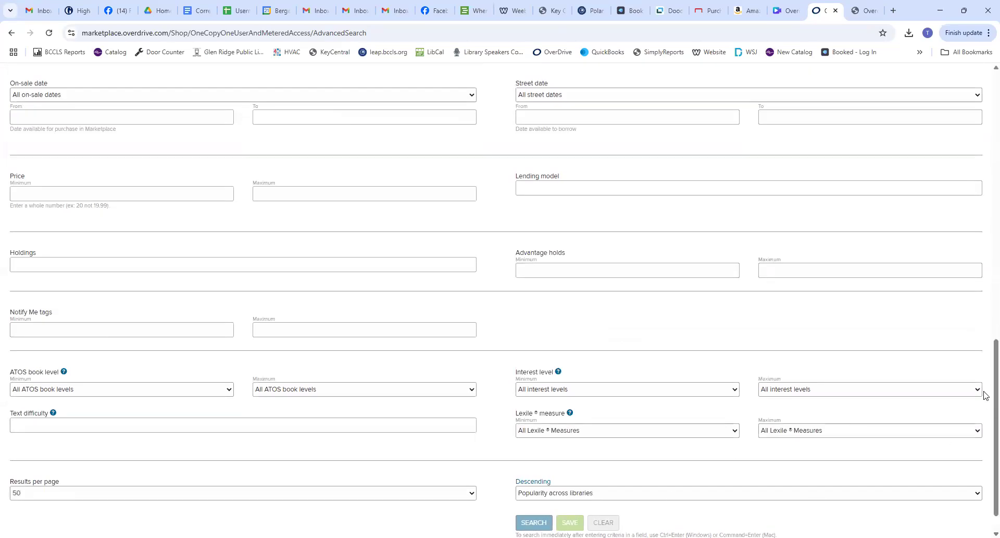
scroll(982, 388, up, 15)
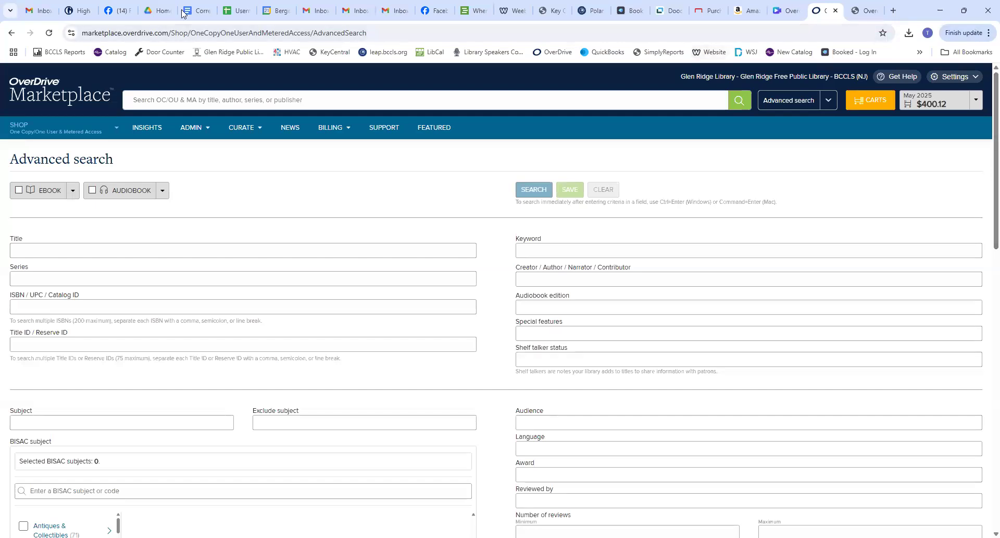
click(39, 128)
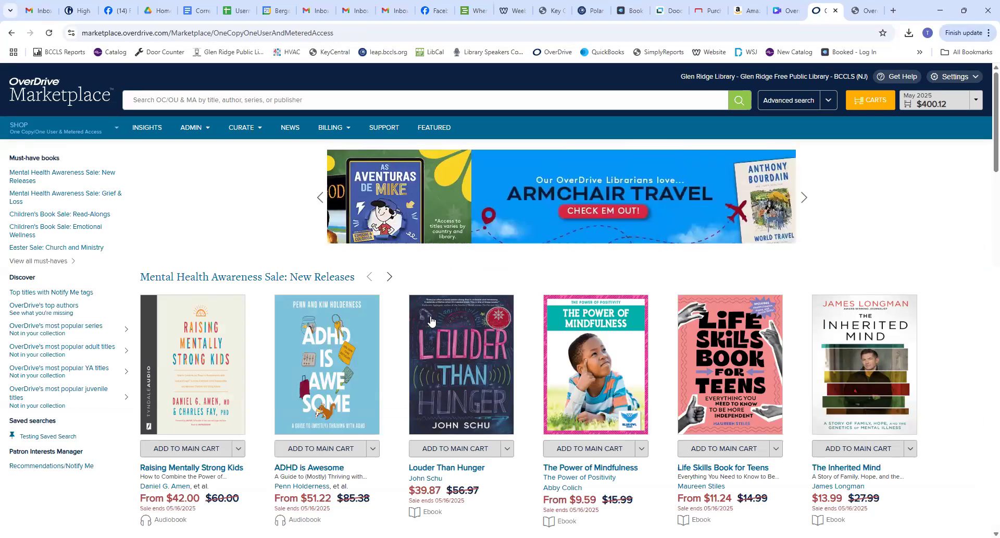
Open the May 2025 cart and review its titles, formats, lending models and preorder rows
click(923, 106)
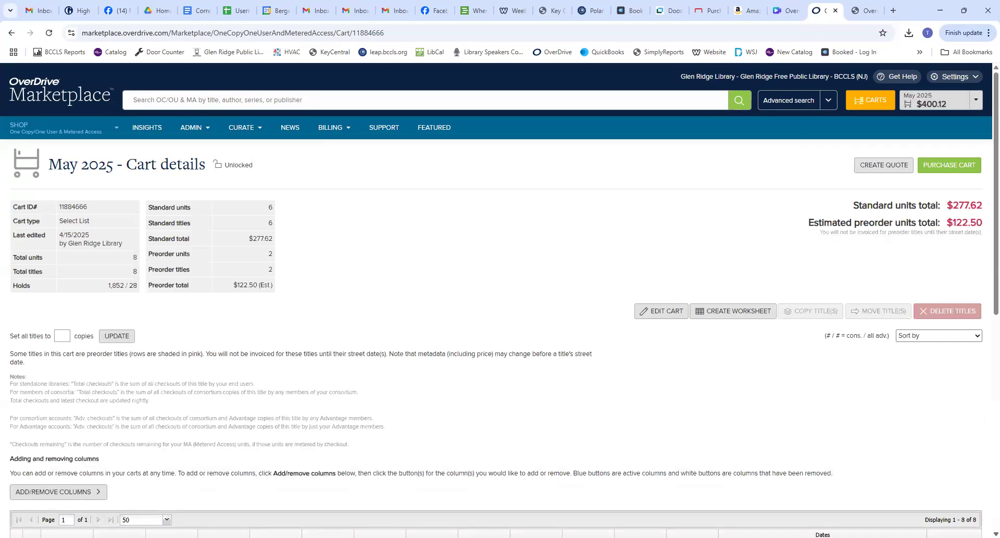
scroll(500, 300, down, 6)
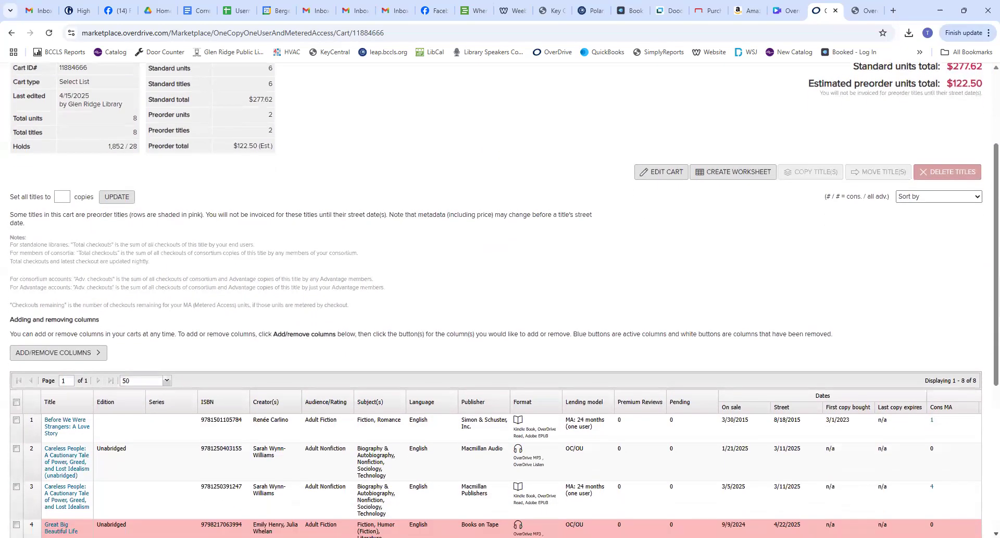
scroll(851, 400, down, 2)
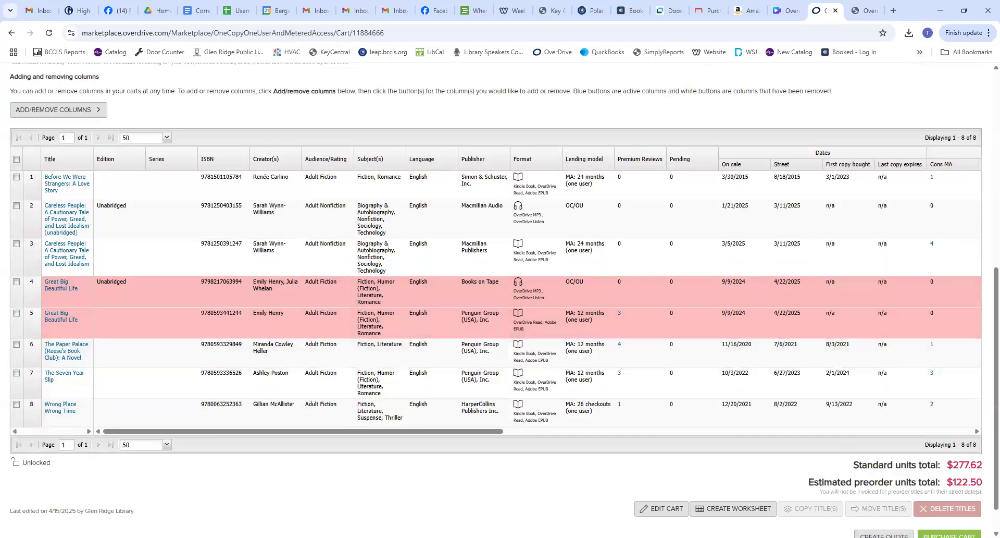
scroll(947, 521, down, 1)
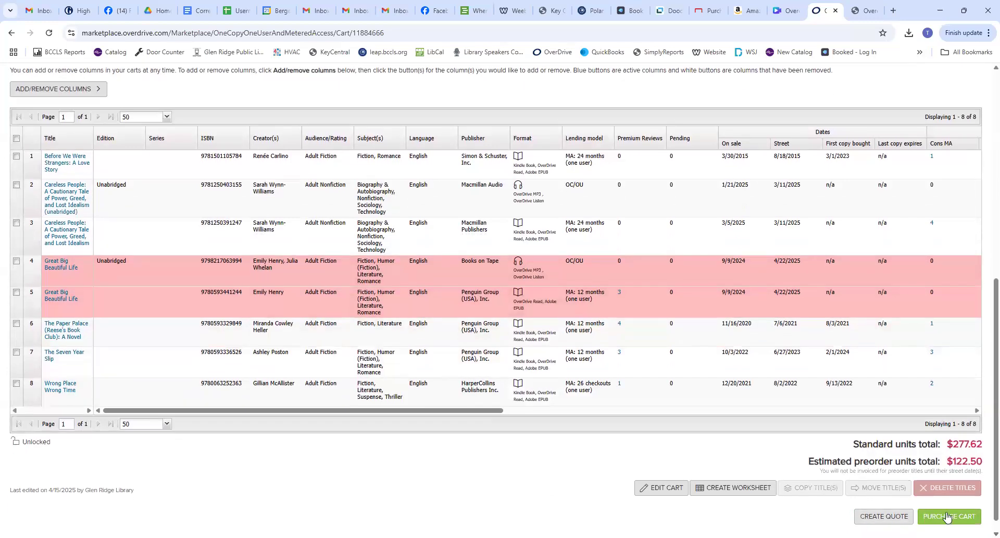
Start the purchase of the May 2025 cart and check the optional internal purchase order ID and payment methods
click(947, 516)
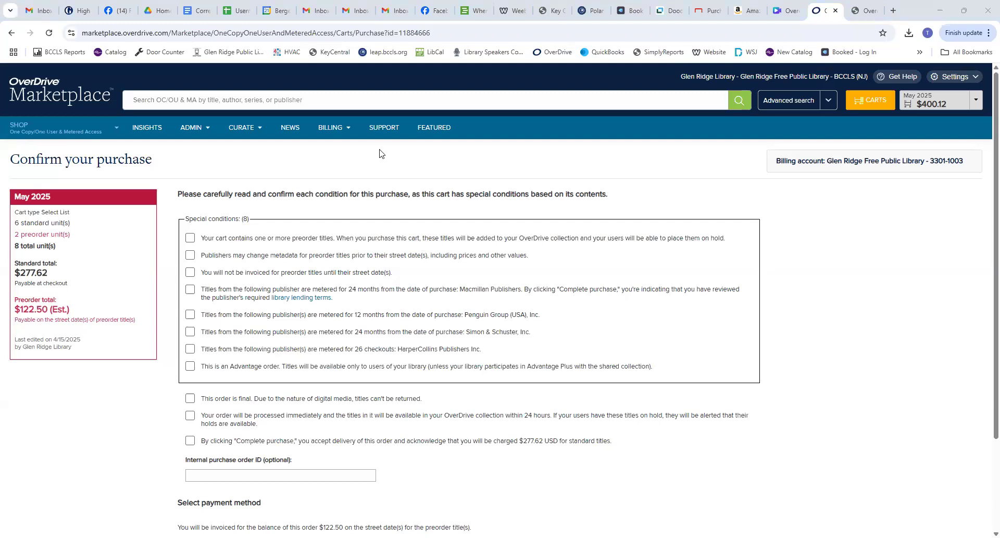
click(307, 475)
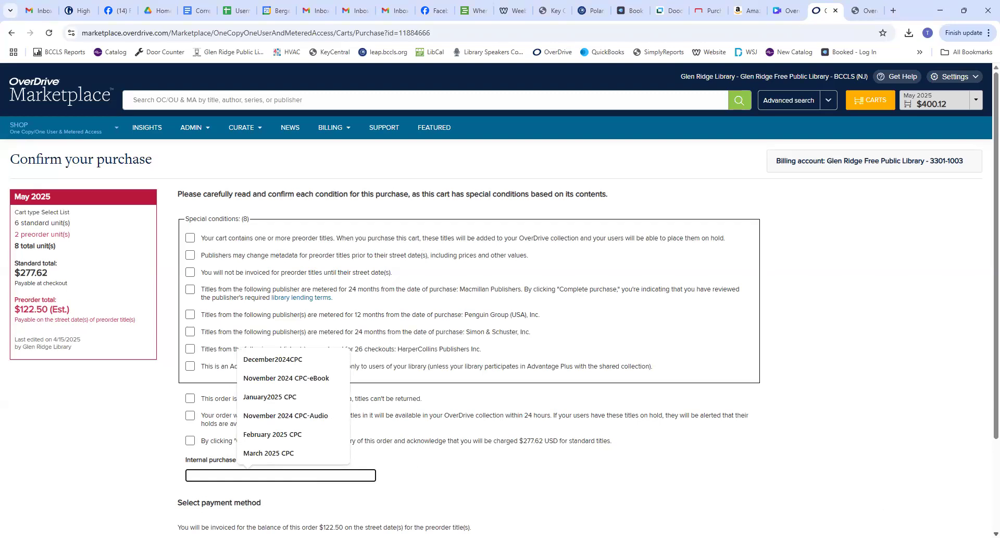
scroll(499, 296, down, 2)
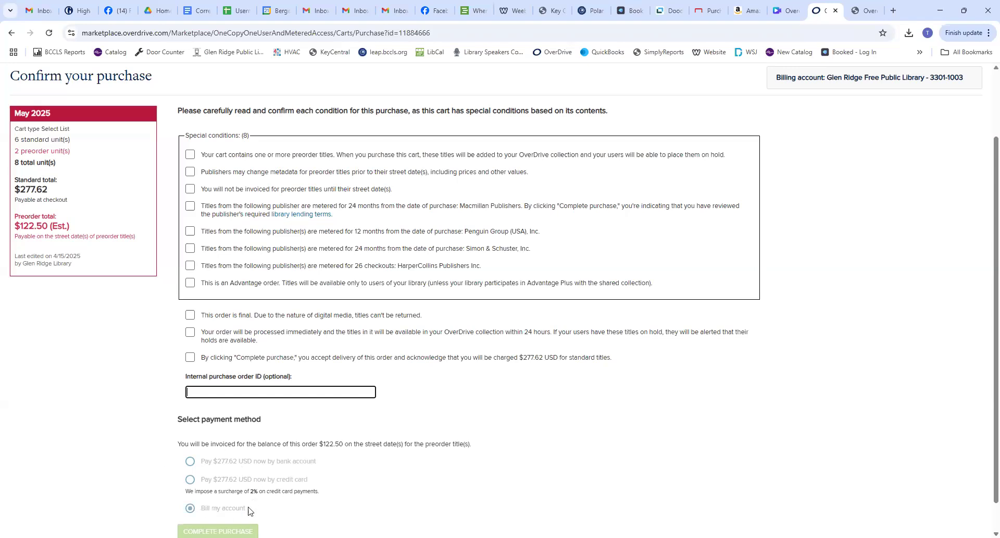
Accept all special conditions and the three general order conditions for the May 2025 cart purchase
click(190, 357)
click(190, 334)
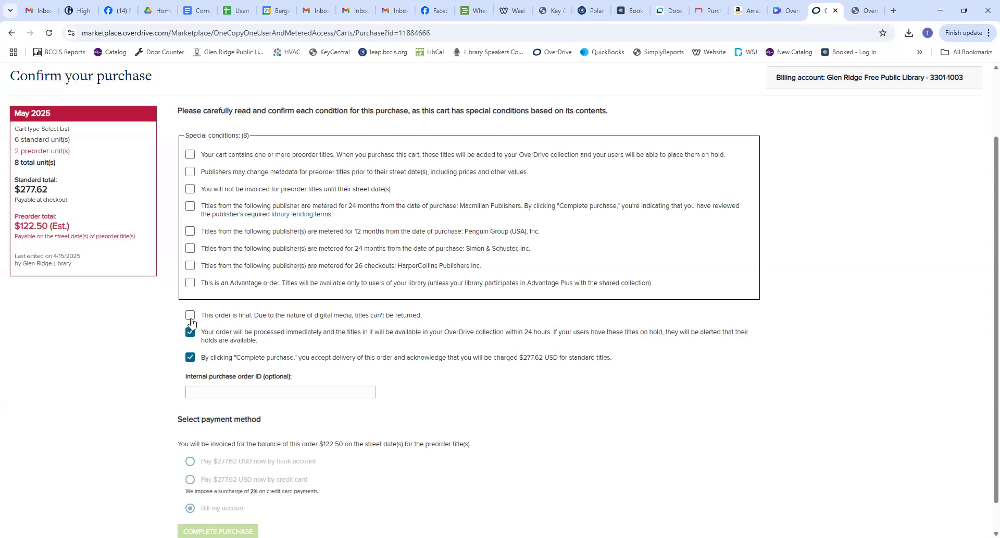
click(190, 315)
click(190, 283)
click(190, 265)
click(190, 247)
click(190, 232)
click(191, 206)
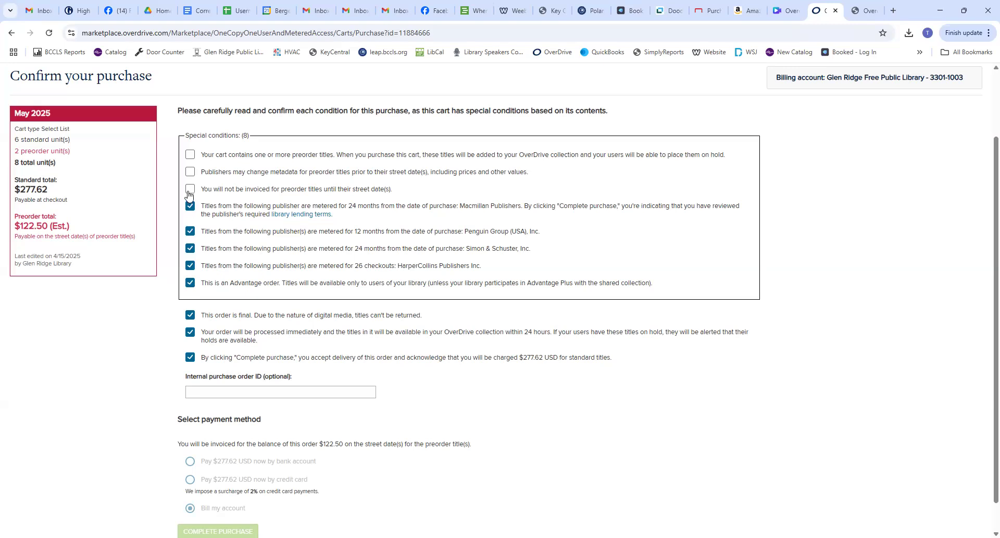
click(191, 189)
click(191, 172)
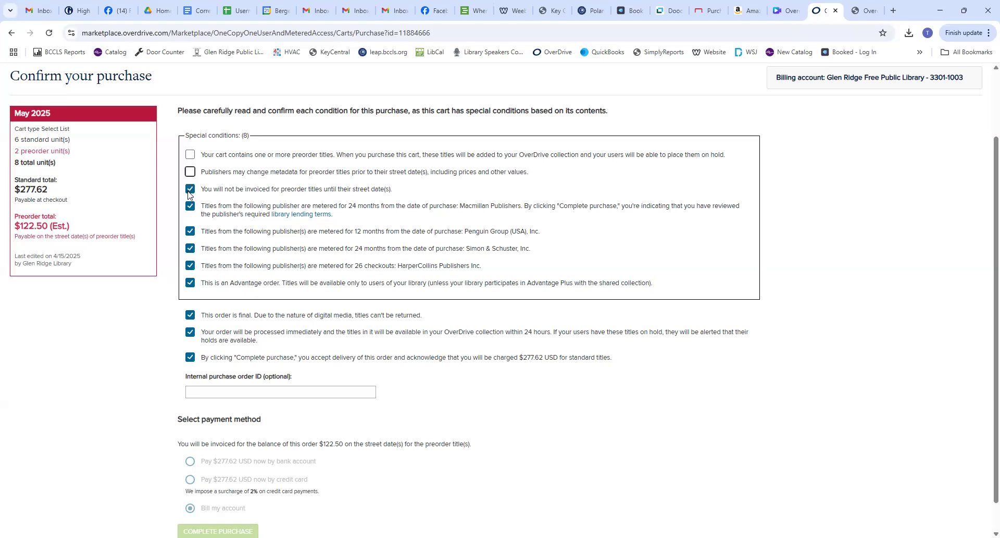
click(189, 155)
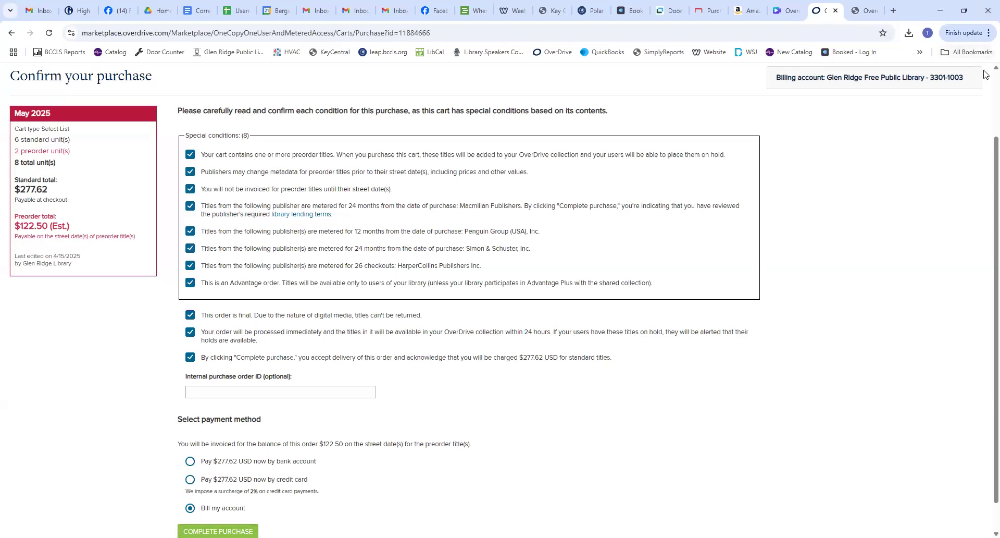
Leave the purchase confirmation without completing it and view the library's unpaid and partially paid invoices
scroll(984, 70, up, 1)
scroll(985, 70, up, 2)
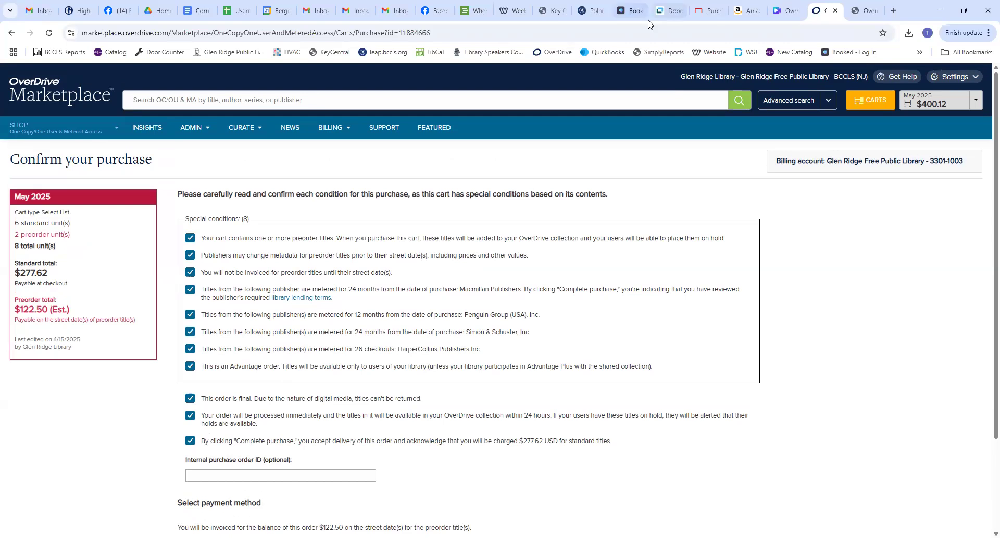
click(347, 134)
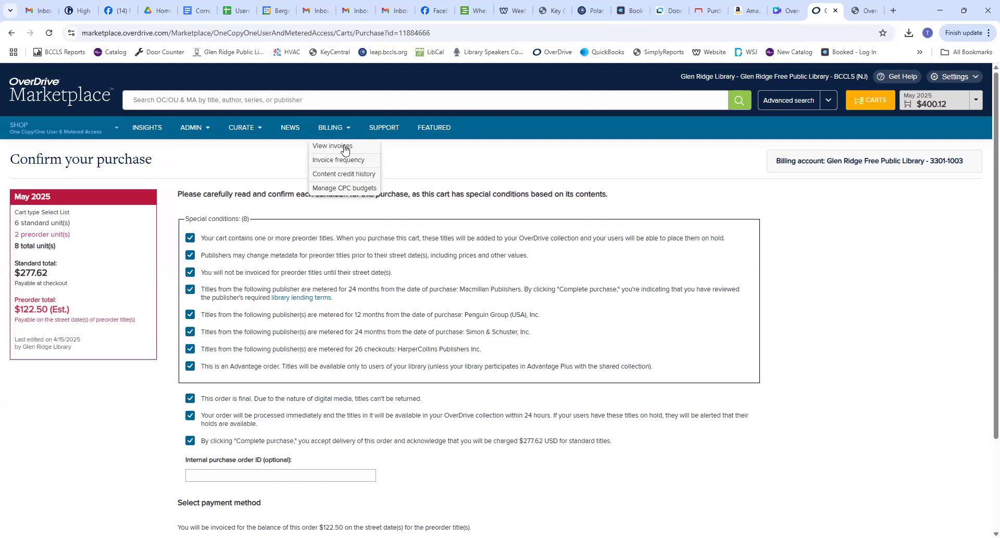
click(344, 148)
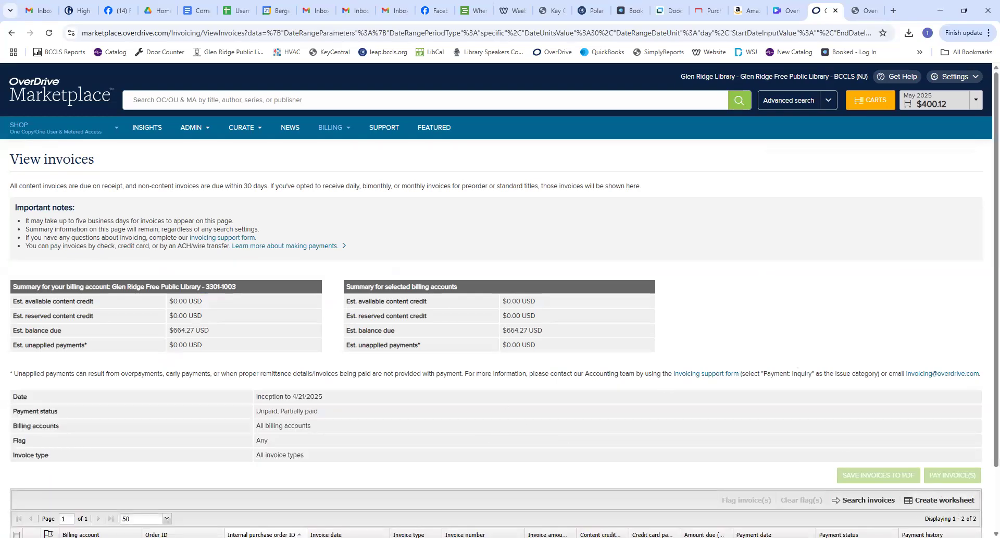
scroll(499, 300, down, 2)
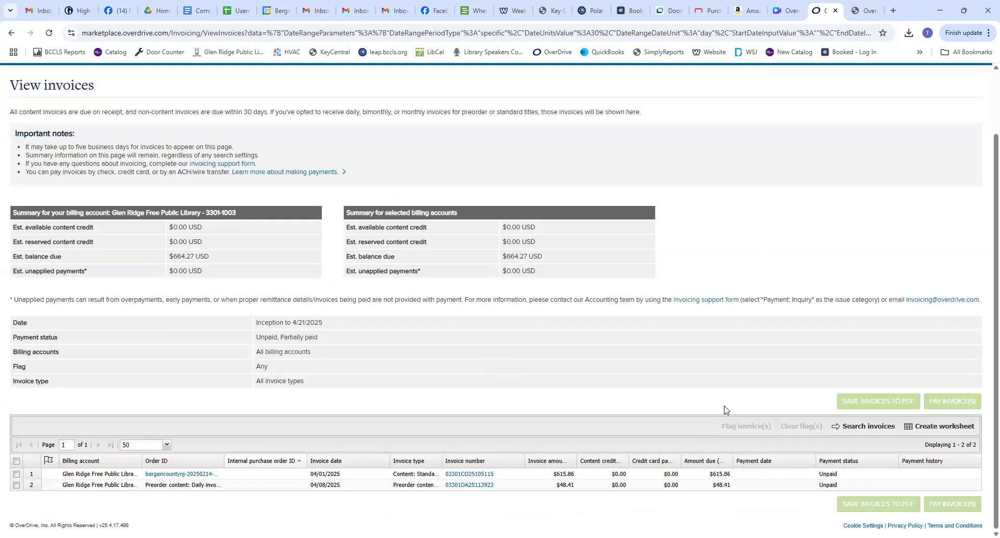
Check the invoice search options without changing them, and select all invoices in the list
click(863, 427)
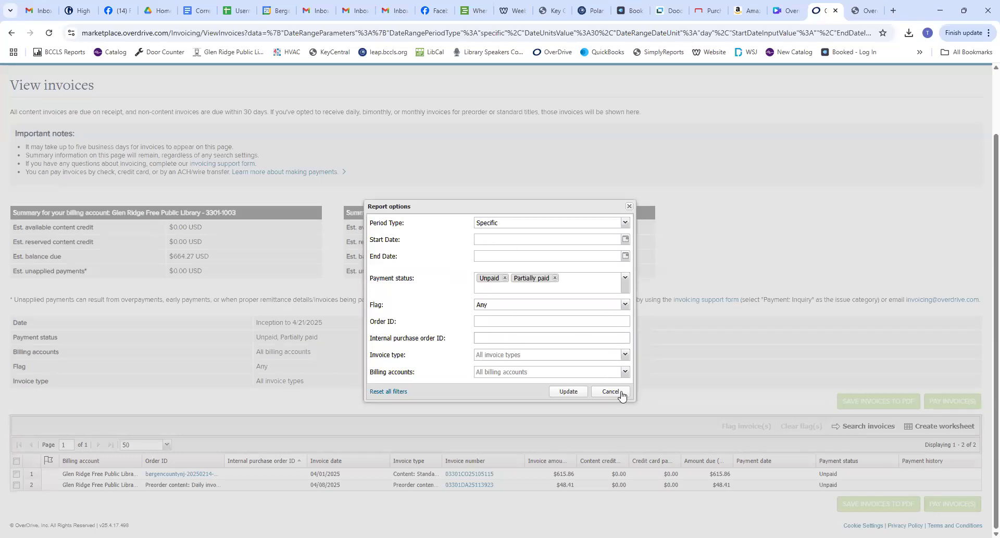
click(621, 394)
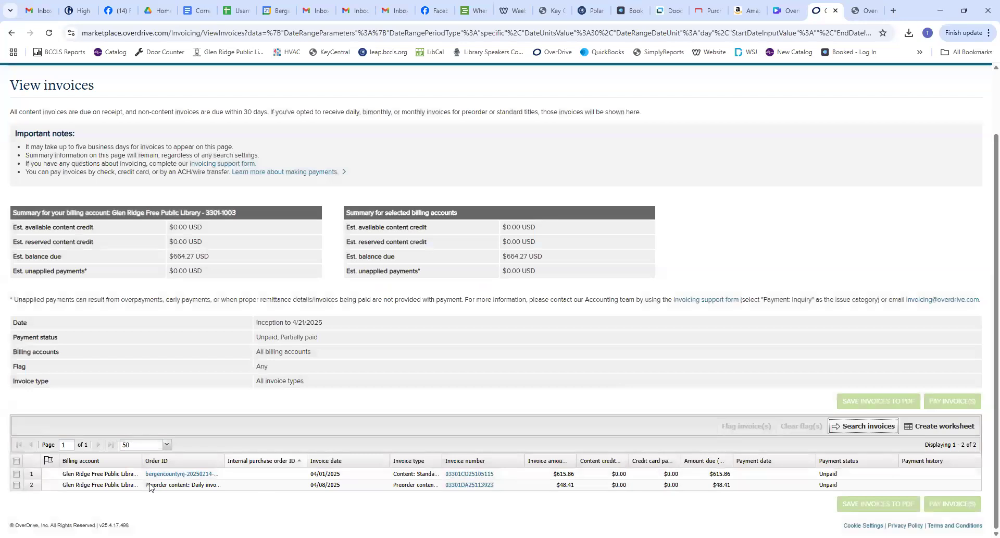
click(16, 462)
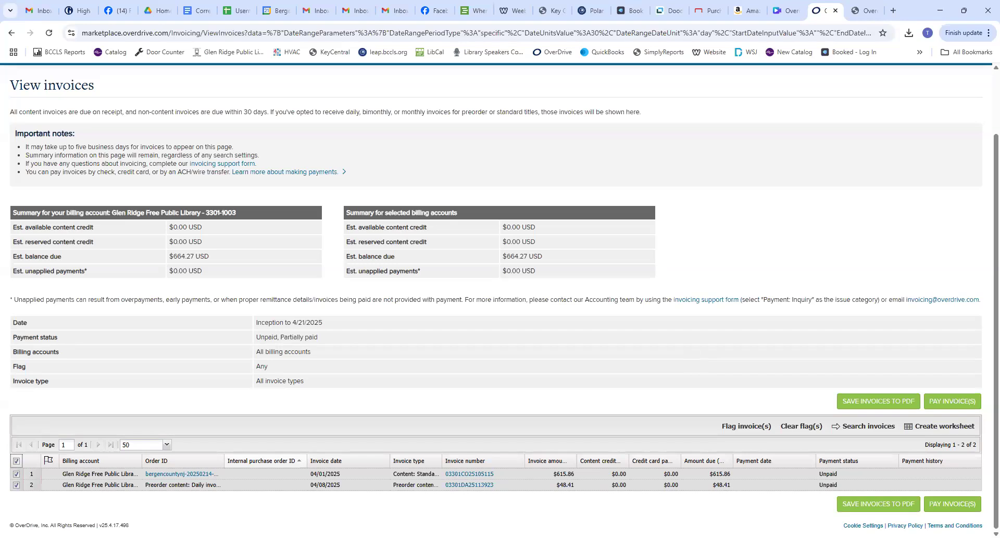
scroll(984, 73, up, 2)
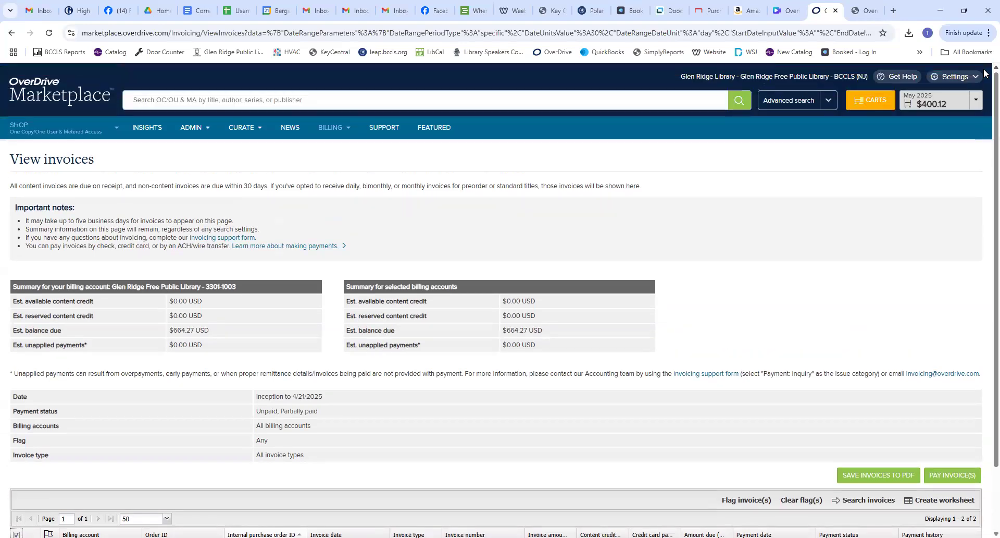
View the Marketplace user accounts and their permissions, and open the Insights reports page
click(202, 130)
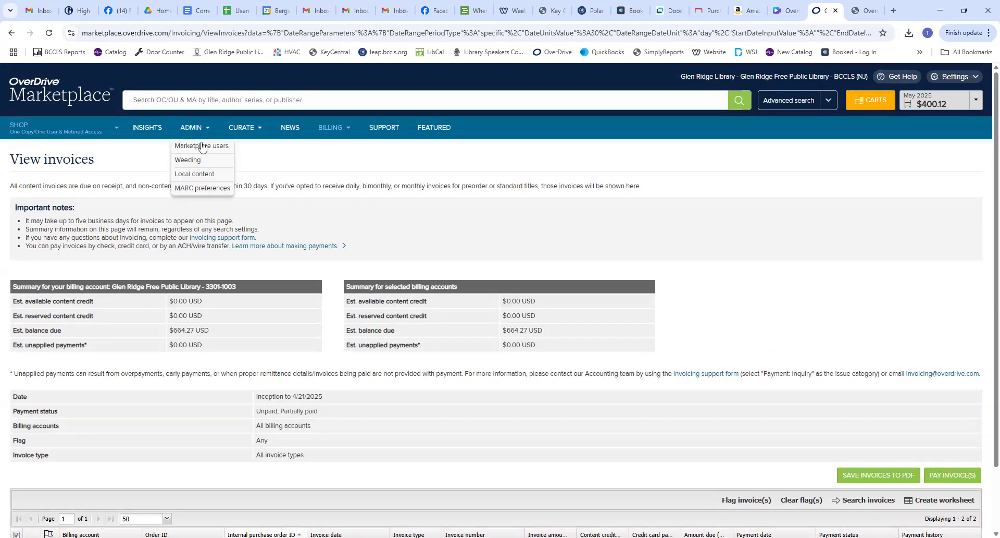
click(204, 145)
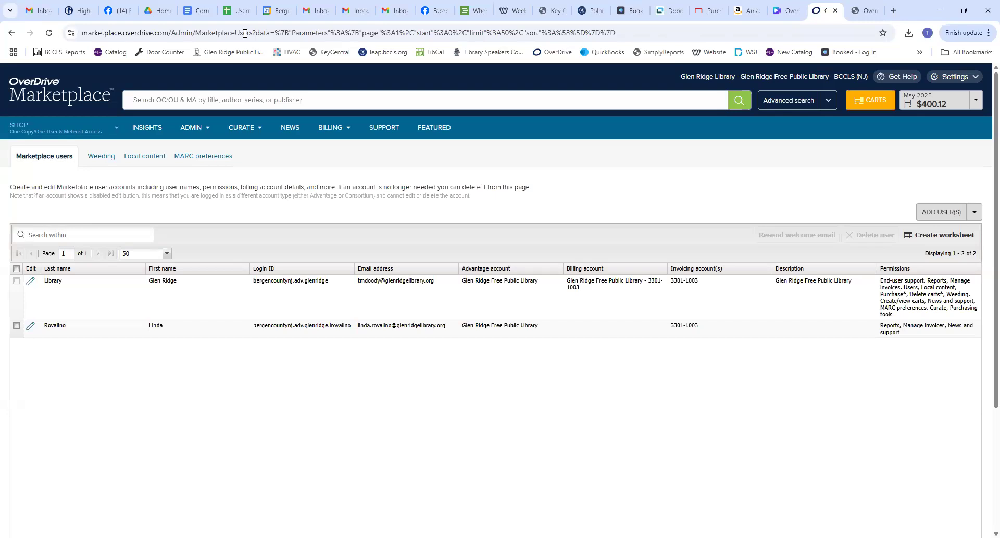
click(148, 129)
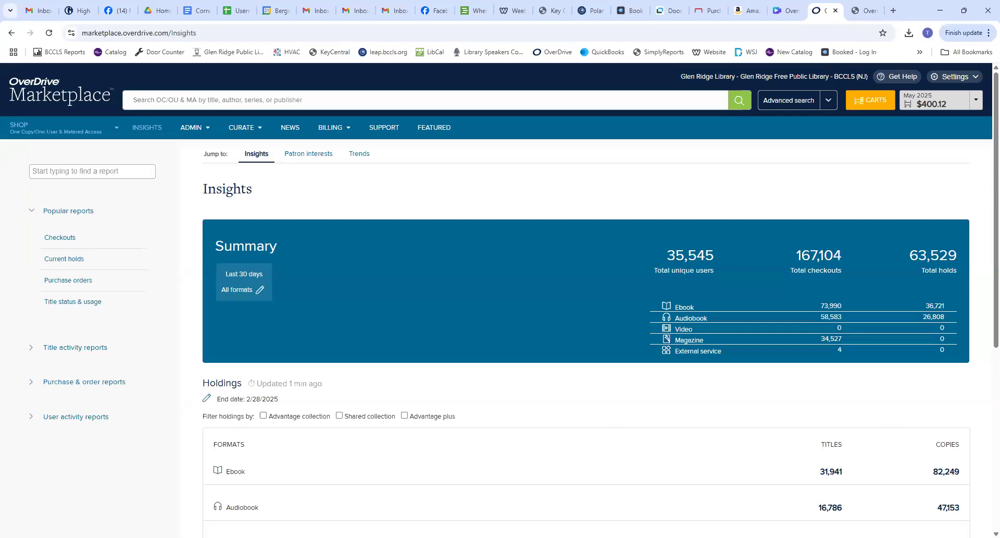
Examine the Insights summary and holdings, and the Patron interests page's Notify Me tags and circulation activity
scroll(500, 292, down, 2)
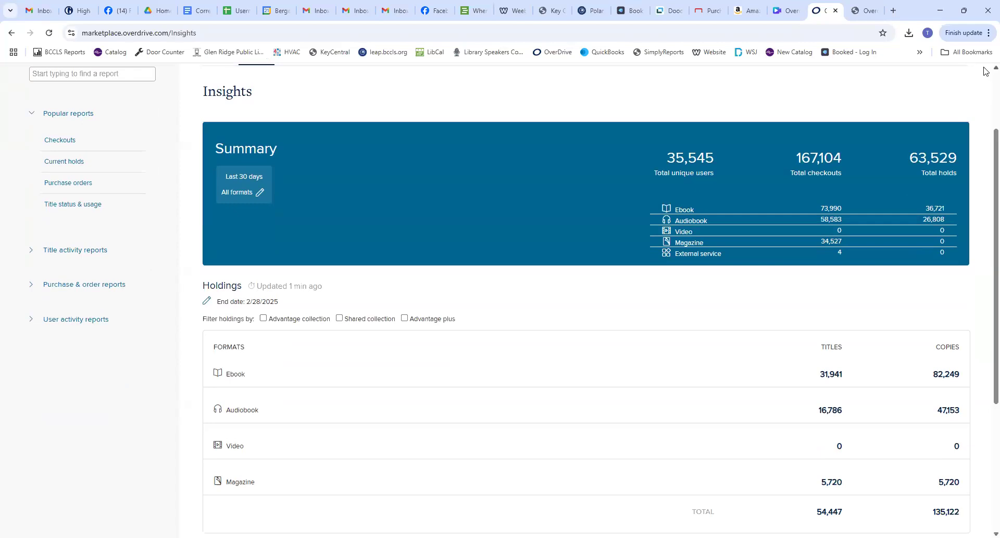
scroll(986, 71, up, 2)
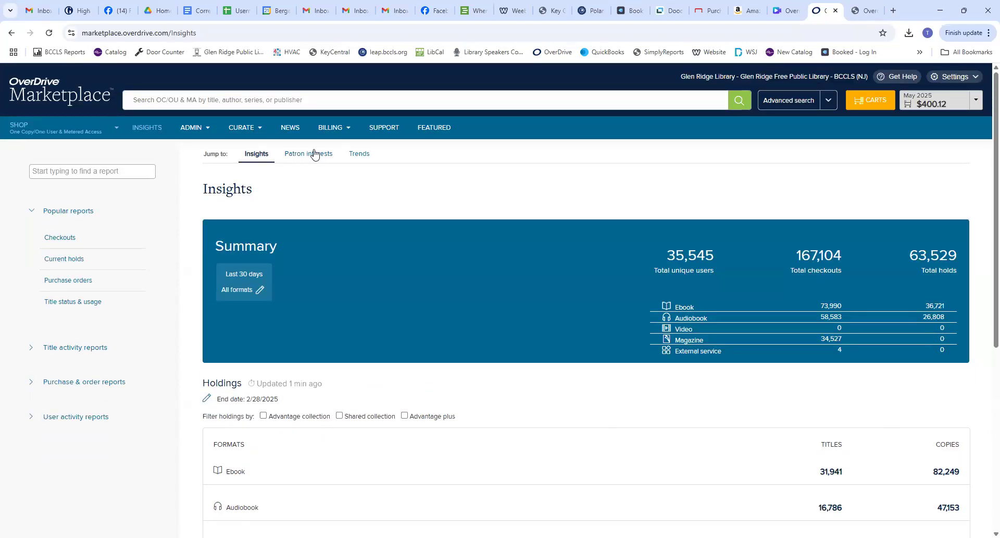
click(314, 154)
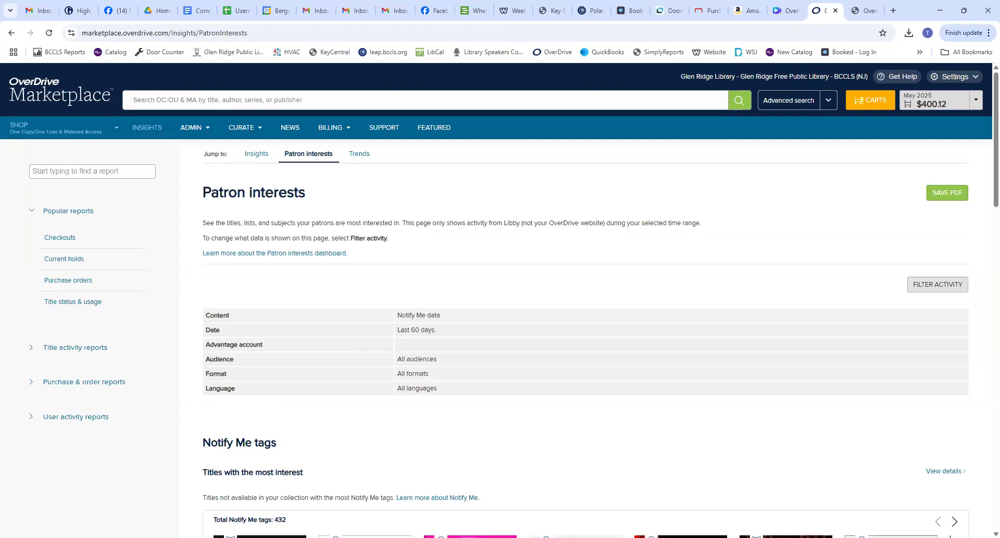
scroll(586, 300, down, 5)
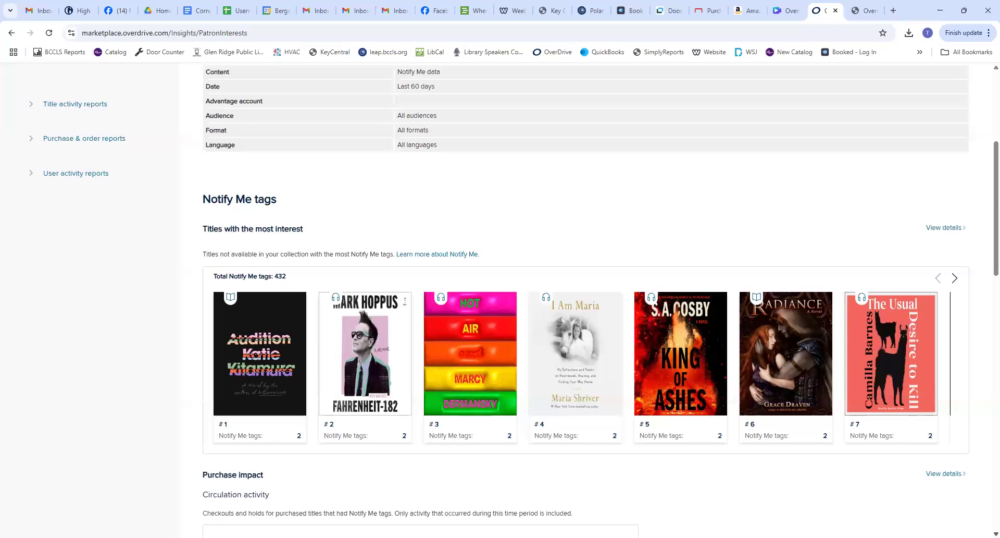
scroll(586, 300, down, 3)
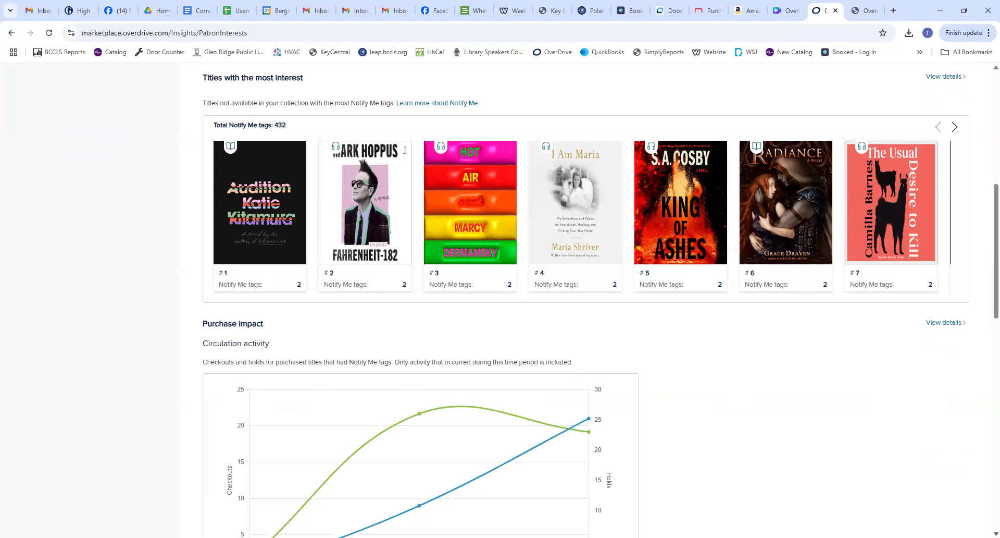
scroll(600, 305, down, 3)
scroll(968, 462, down, 1)
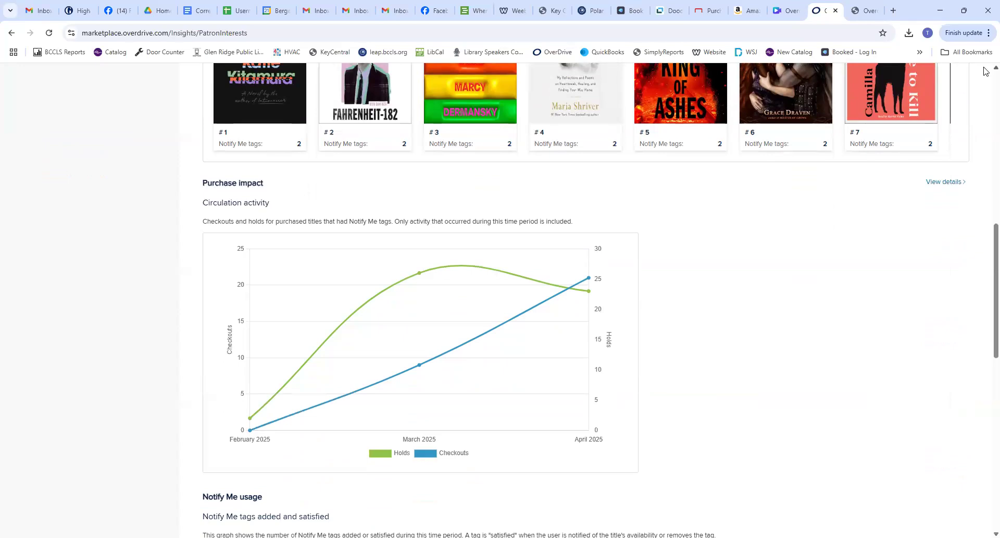
scroll(984, 71, up, 10)
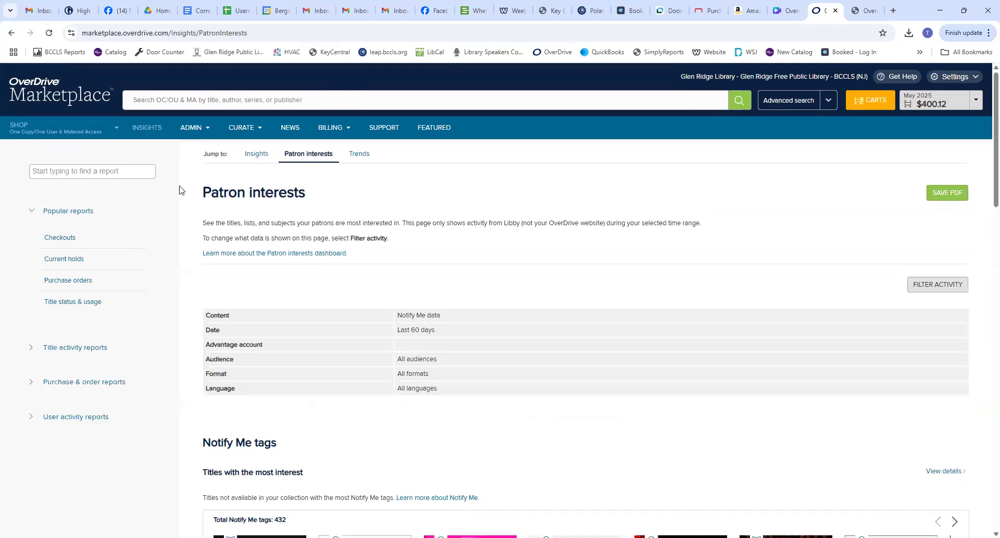
Run a Checkouts report by Subject for the Glen Ridge branch, checking the borrowing origins and leaving the other filters at their defaults
click(62, 238)
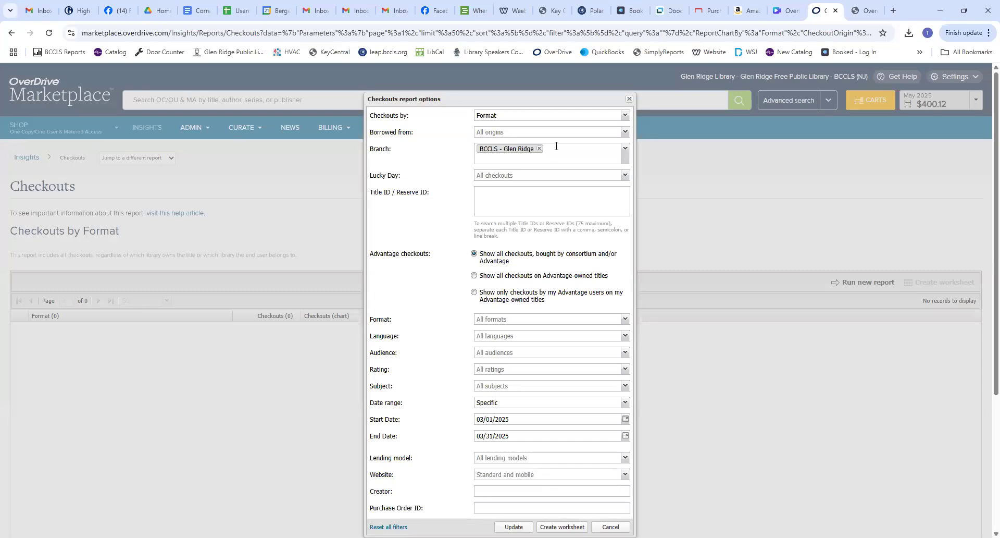
click(625, 116)
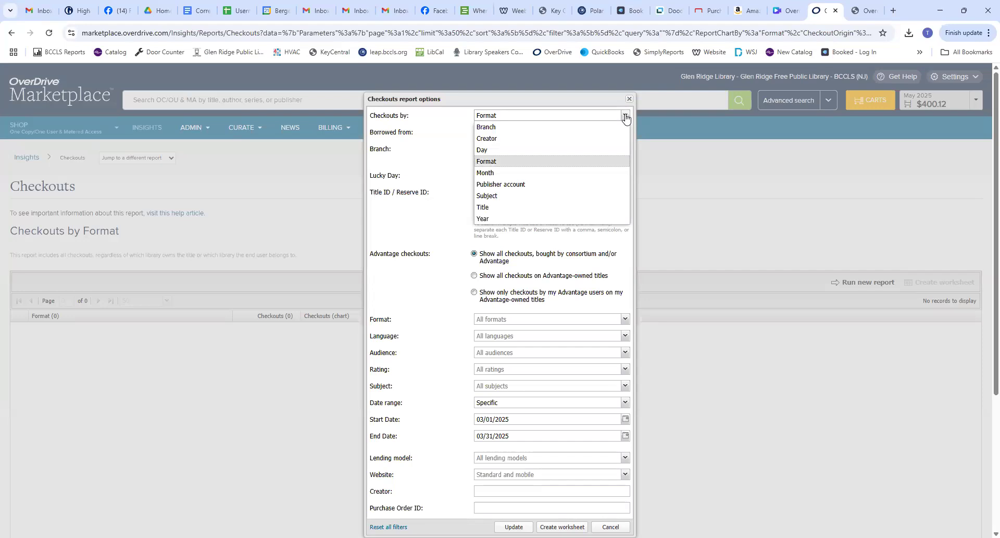
click(625, 117)
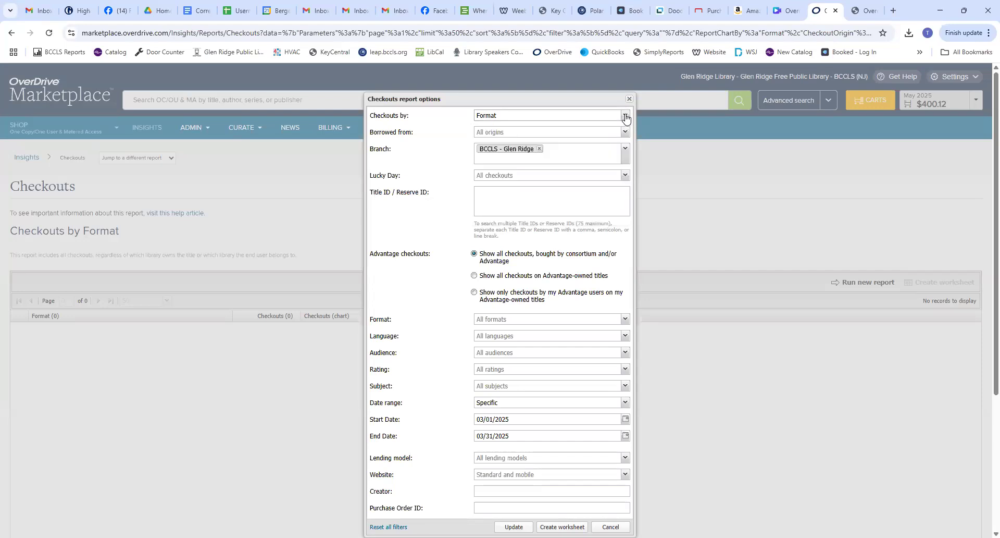
click(626, 117)
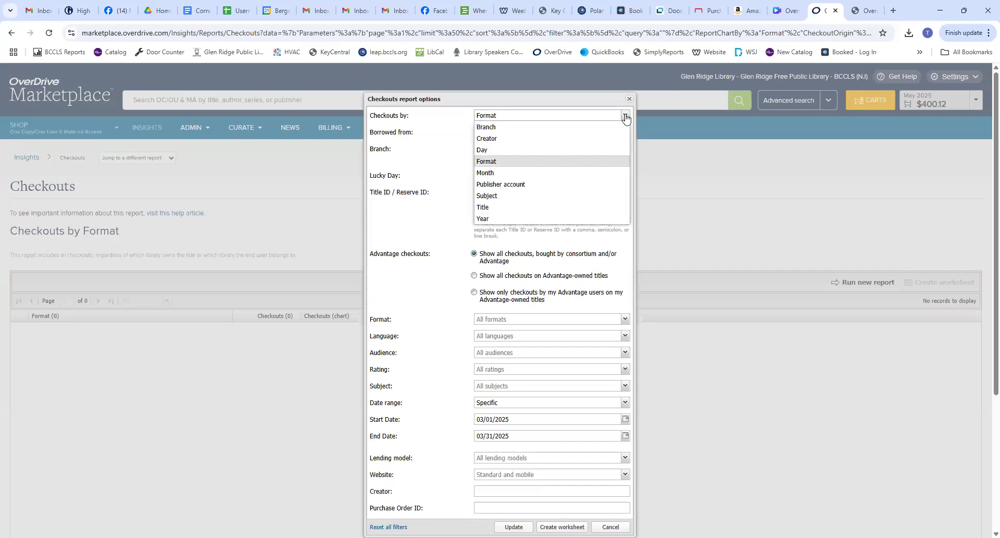
click(571, 198)
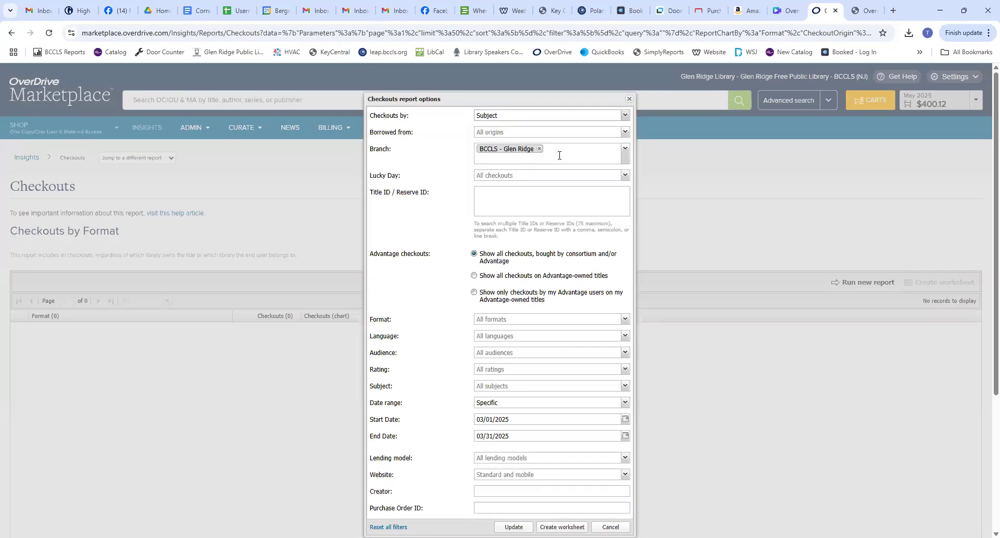
click(624, 133)
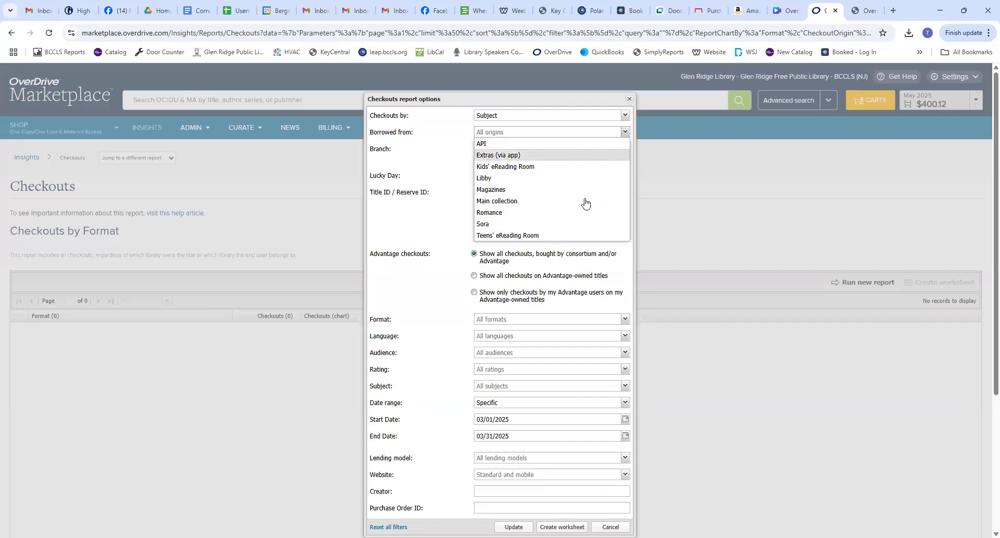
click(626, 135)
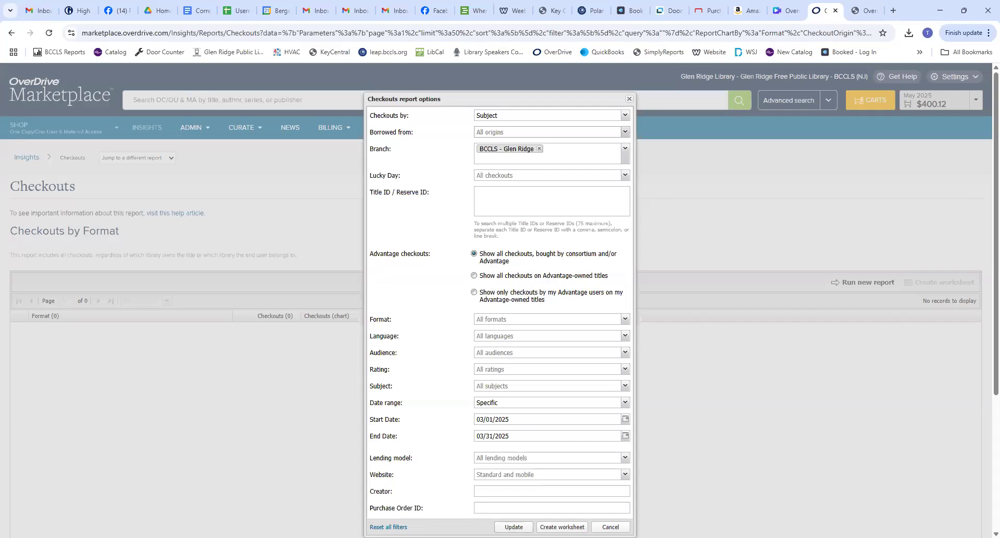
click(514, 526)
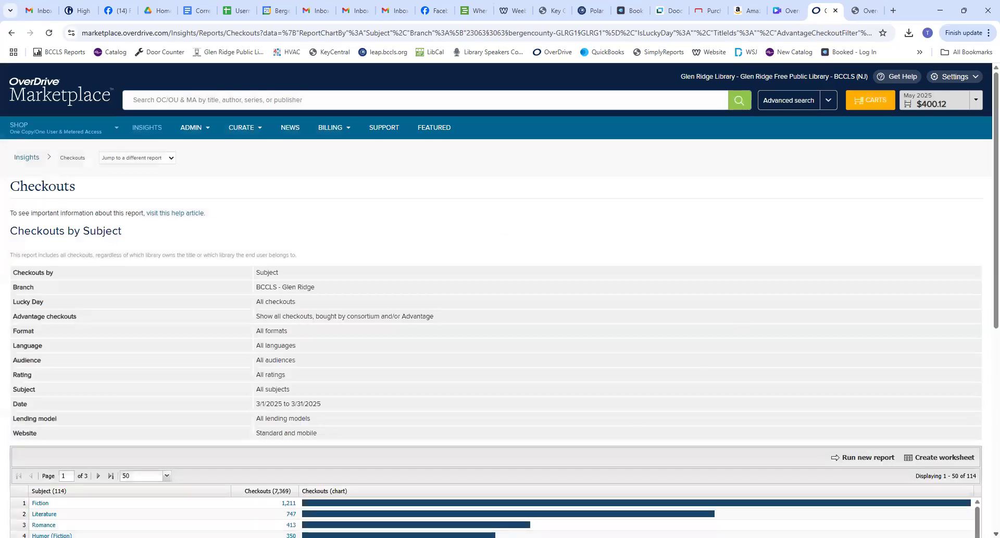
Open the detailed list of Fiction checkouts from the subject report and sort it by title in ascending order
scroll(500, 300, down, 3)
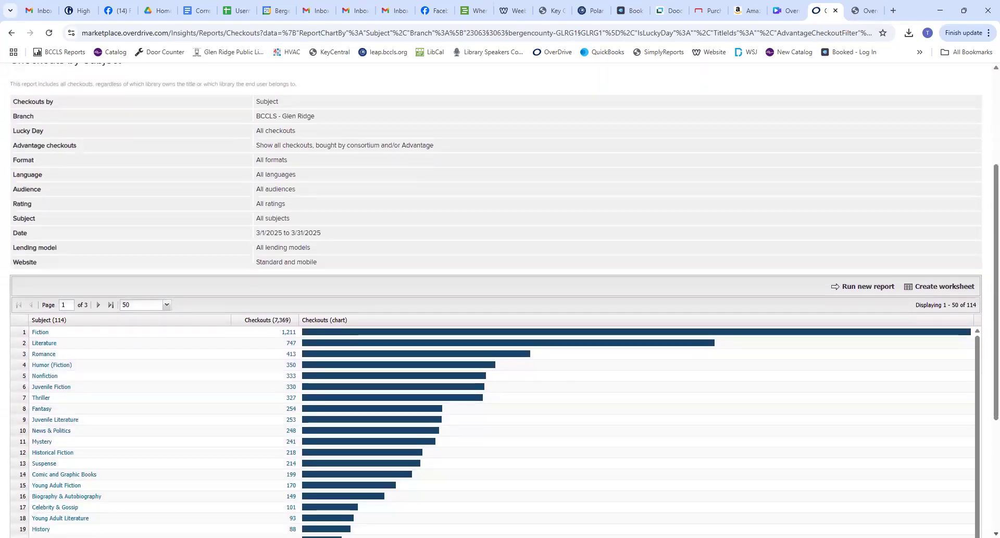
scroll(501, 301, down, 1)
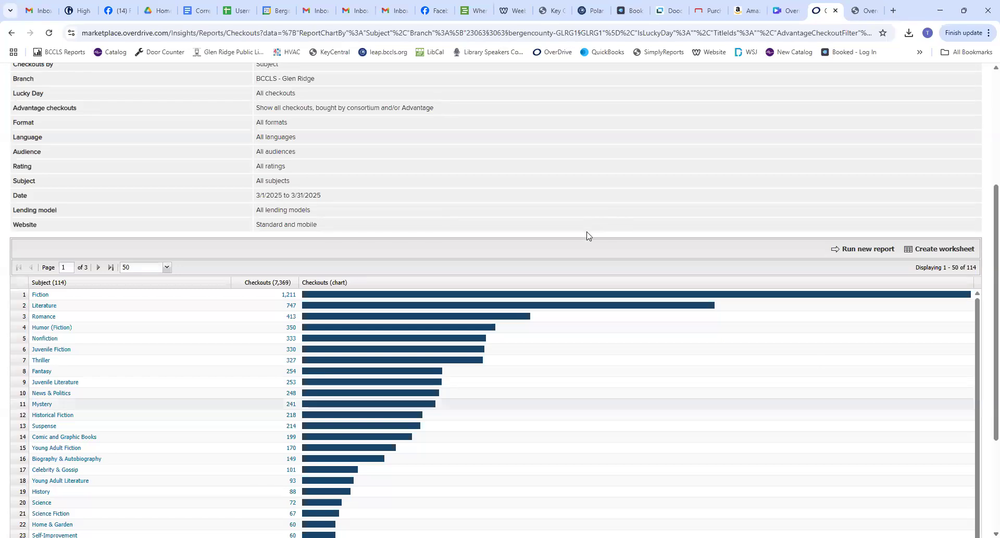
click(294, 294)
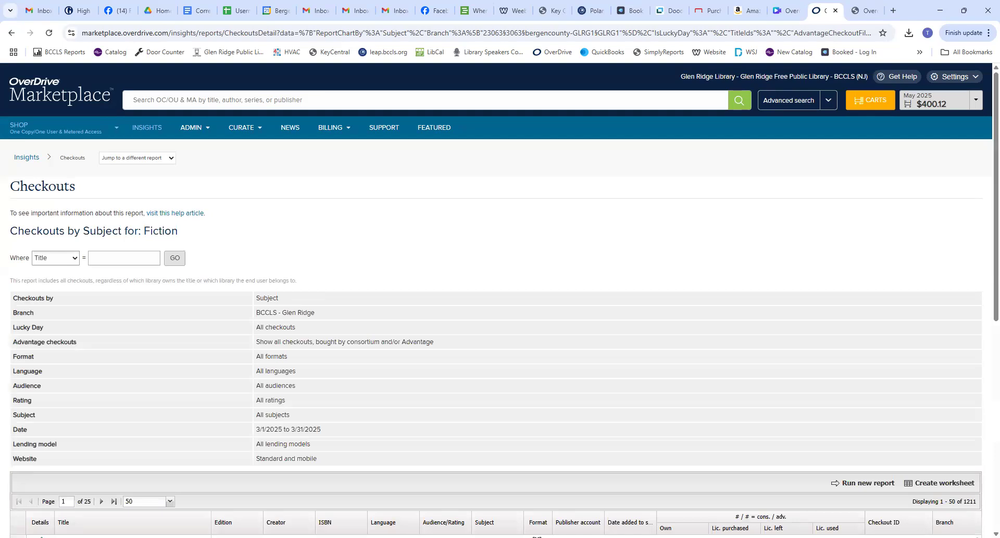
scroll(500, 313, down, 6)
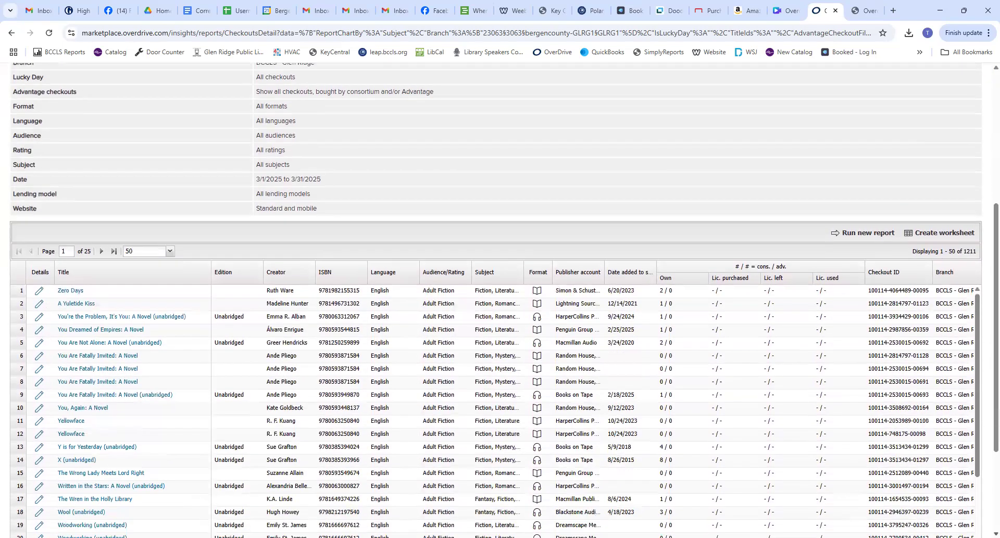
scroll(431, 247, down, 2)
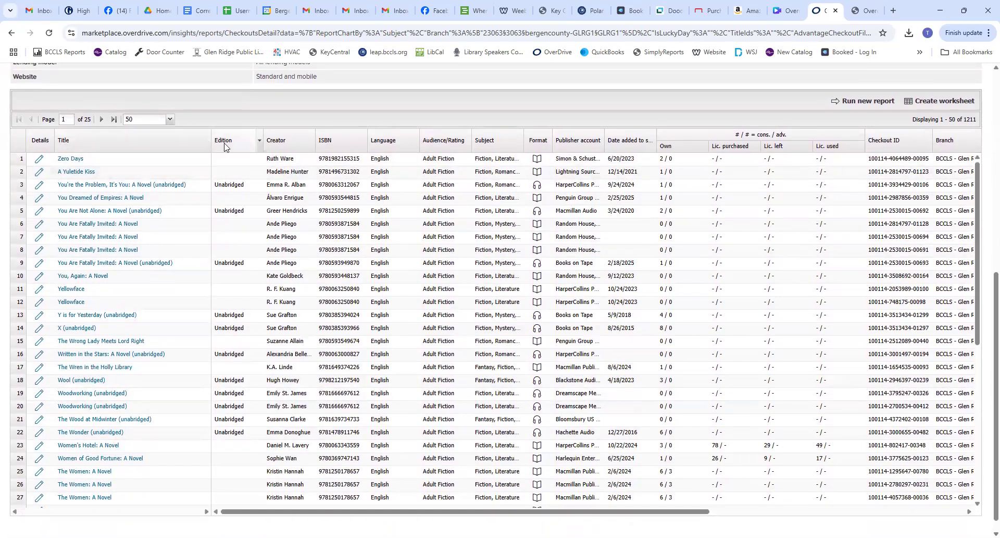
click(176, 136)
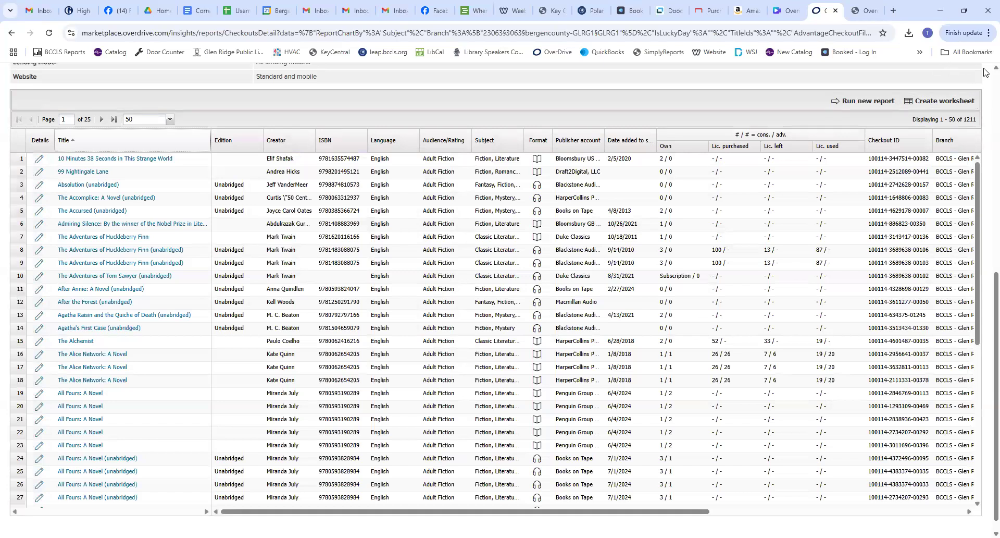
Switch to the Current holds report and run it by Title with the default filters for all branches
scroll(985, 72, up, 3)
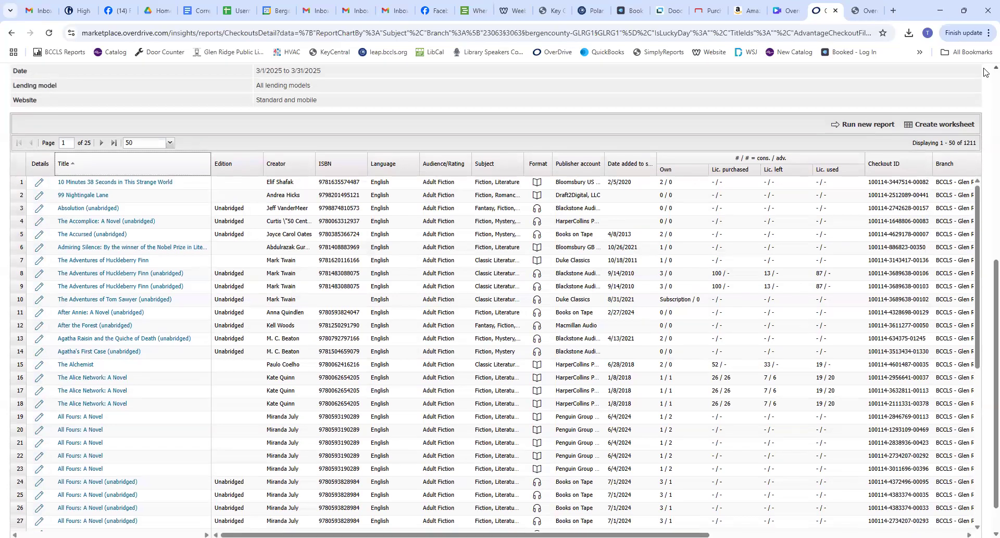
scroll(984, 72, up, 3)
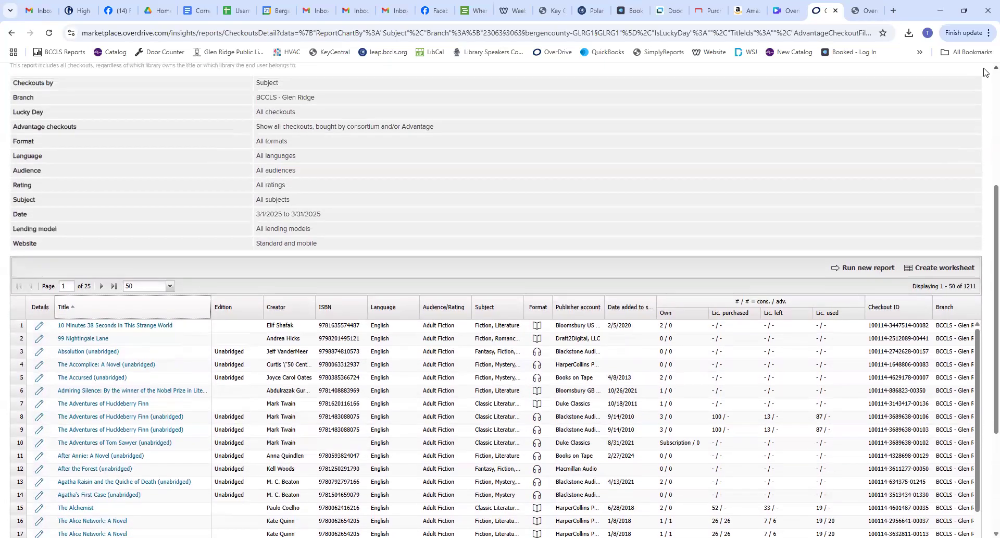
scroll(985, 71, up, 1)
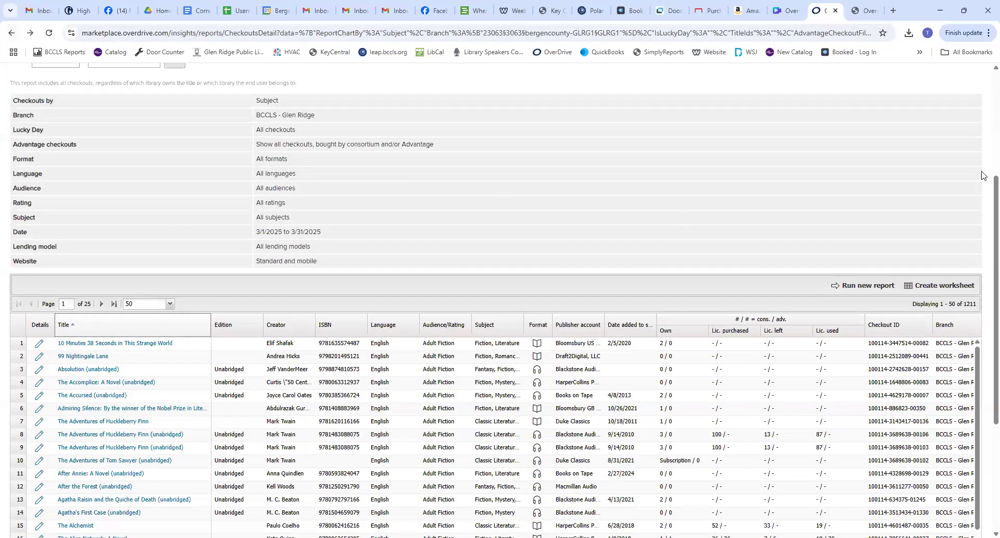
scroll(985, 71, up, 4)
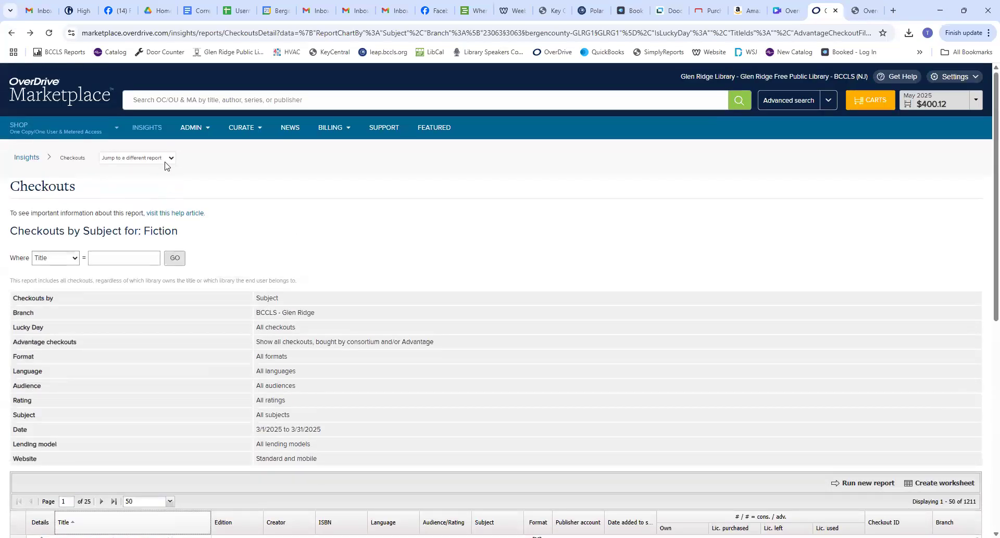
click(165, 162)
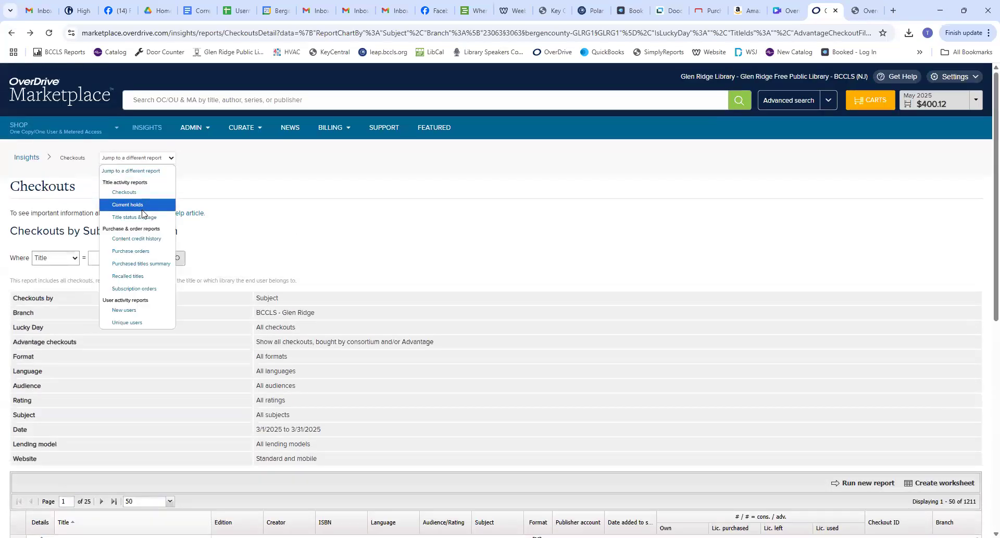
click(142, 206)
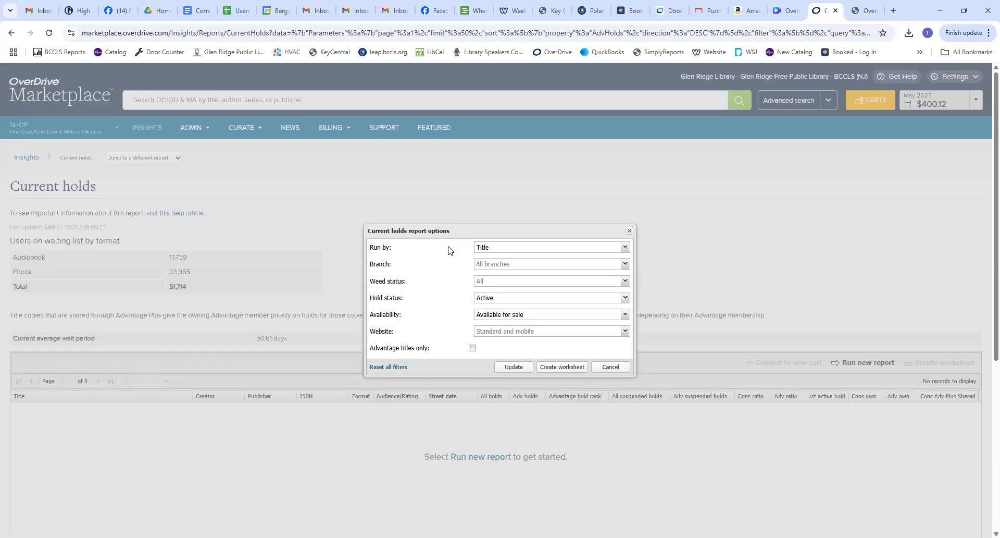
click(625, 249)
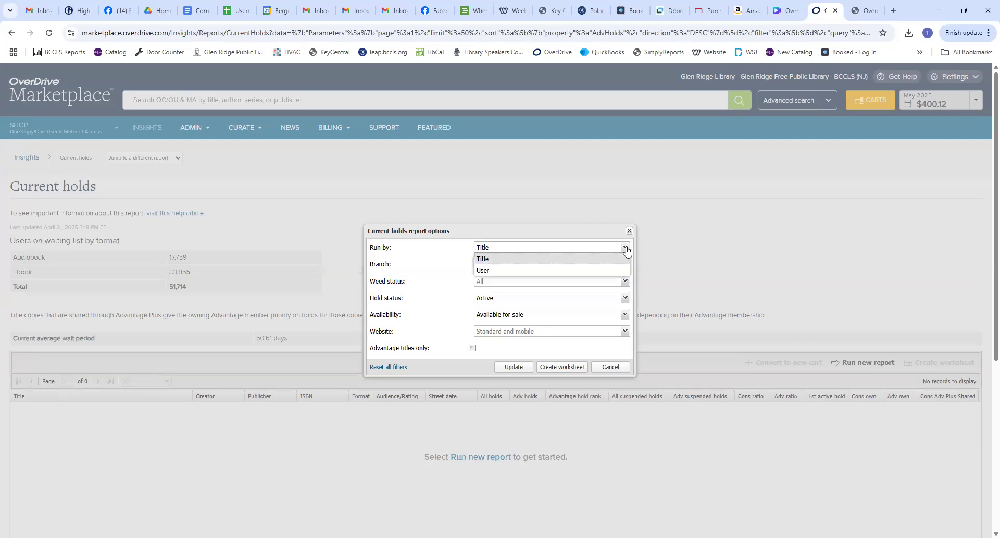
click(626, 249)
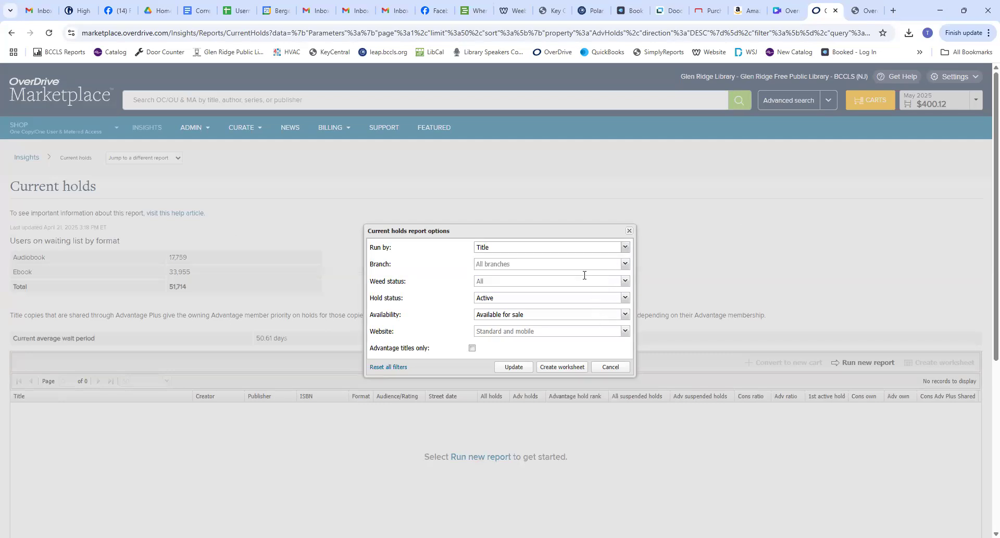
click(513, 367)
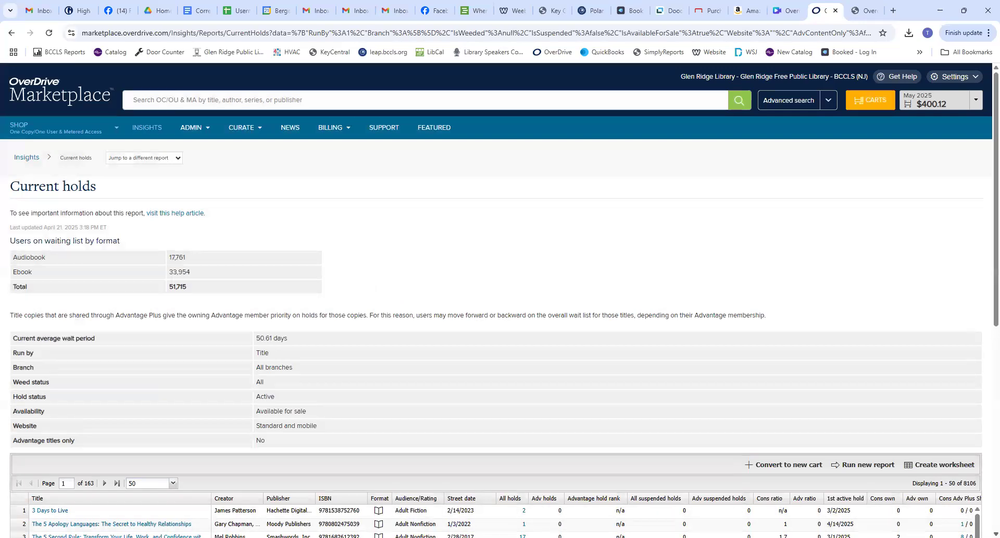
Sort the current holds list by Advantage holds in descending order
scroll(671, 366, down, 5)
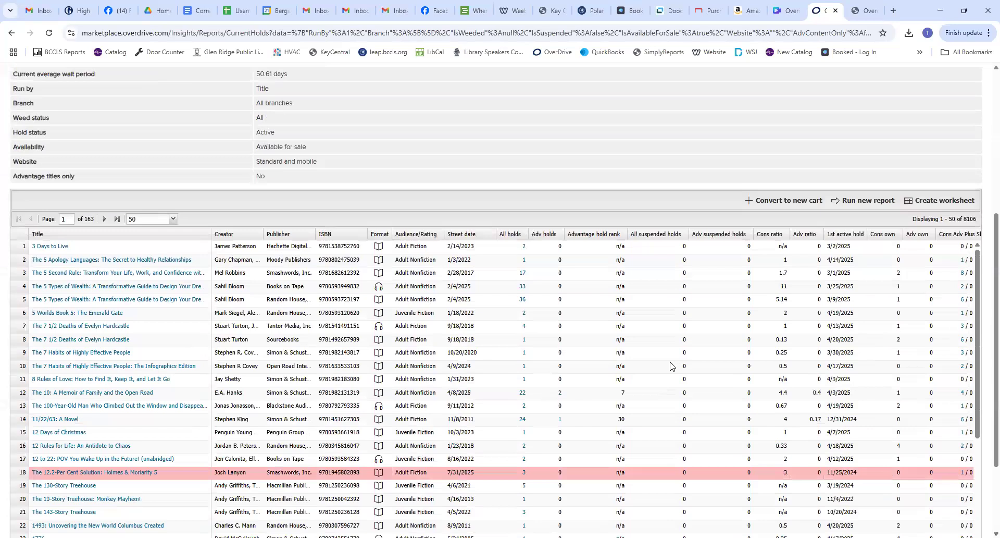
click(561, 234)
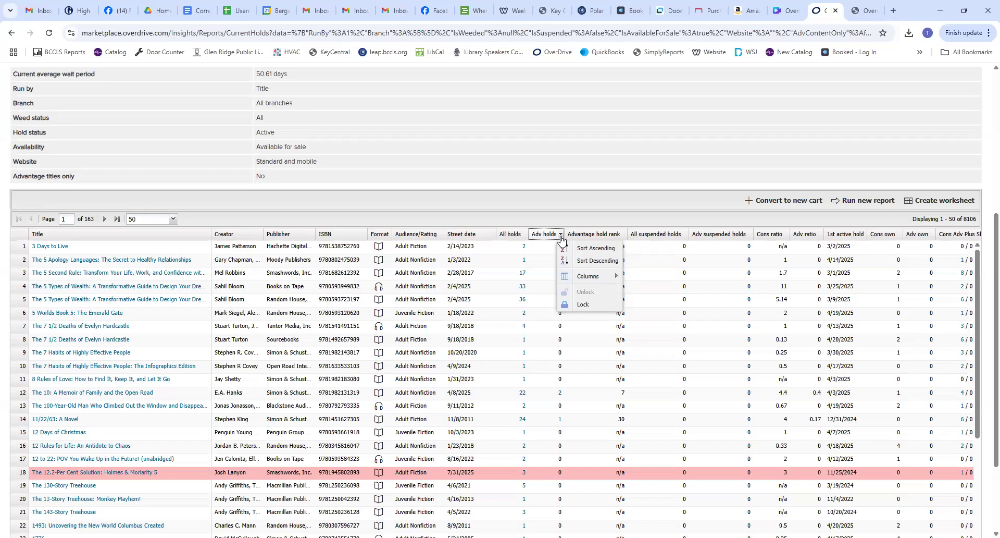
click(580, 257)
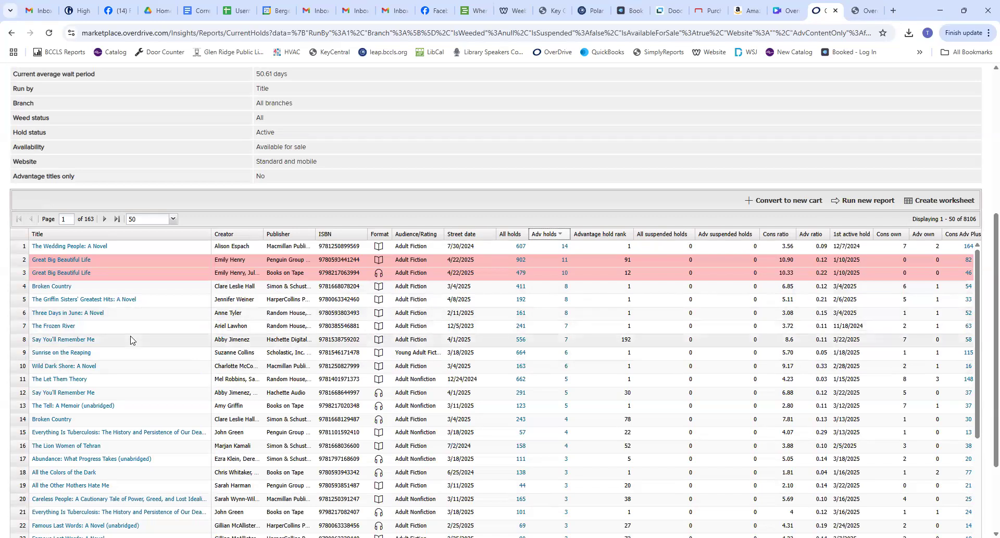
Open the ebook Say You'll Remember Me from the holds list and add one unit to the May 2025 cart
click(83, 340)
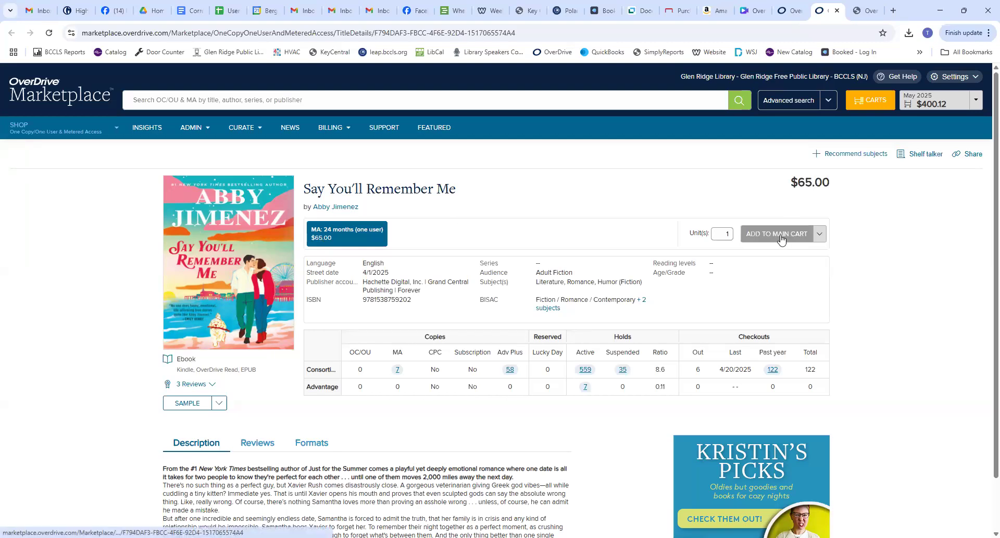
click(816, 234)
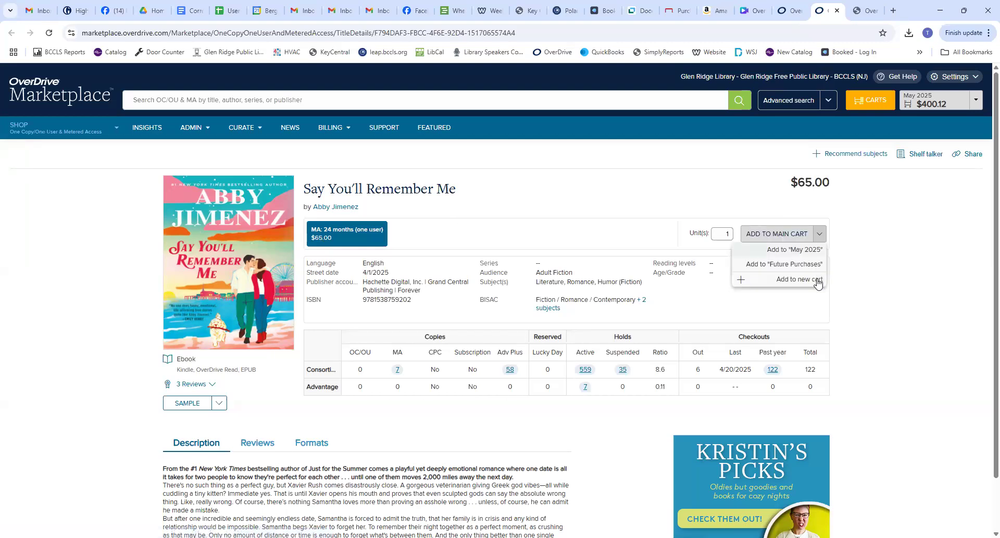
click(790, 249)
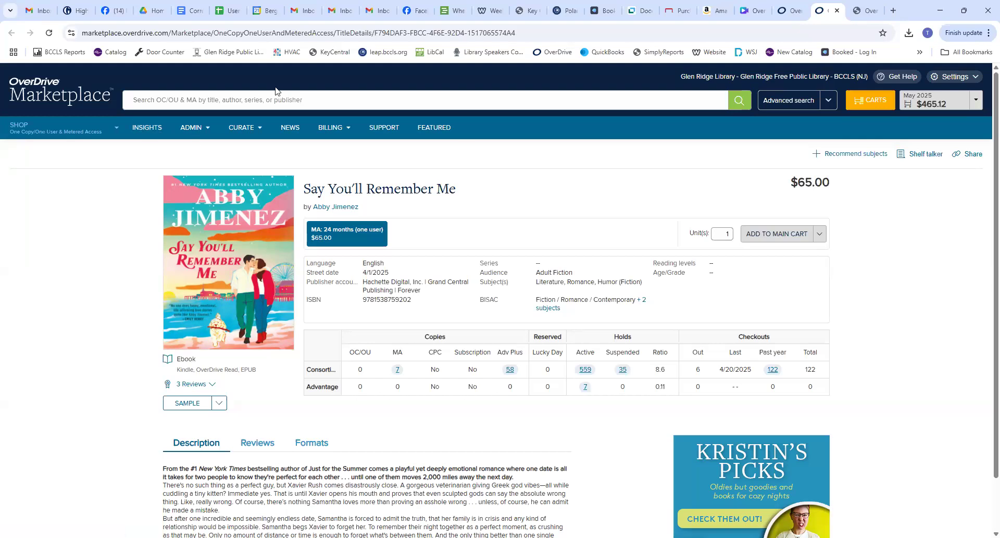
Go back to the Current holds report and return from it to the Insights overview
click(787, 13)
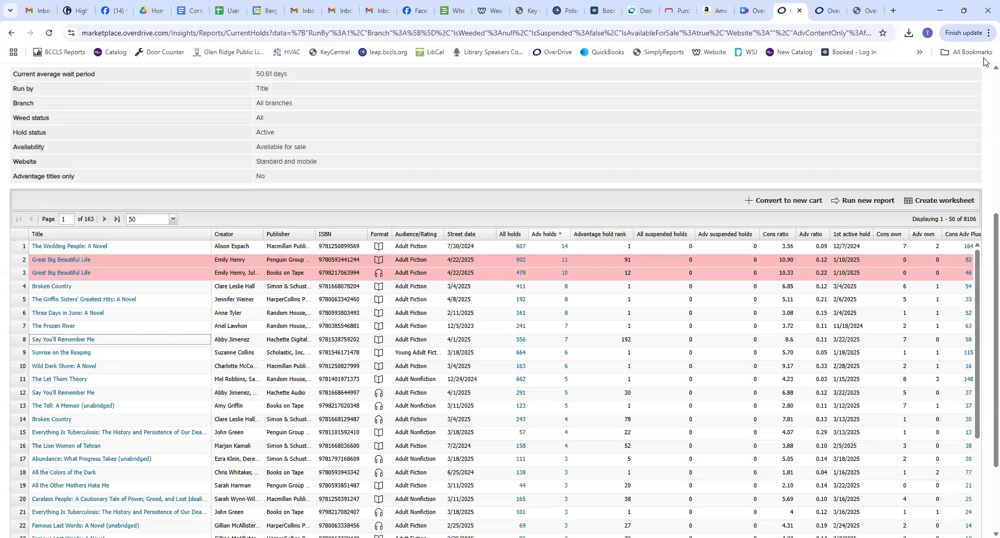
scroll(985, 68, up, 1)
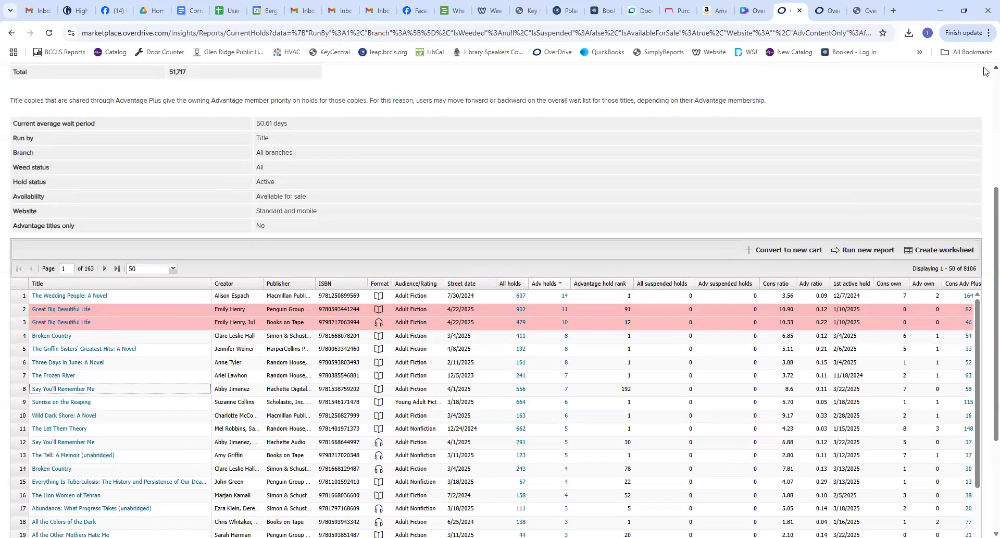
scroll(984, 70, up, 4)
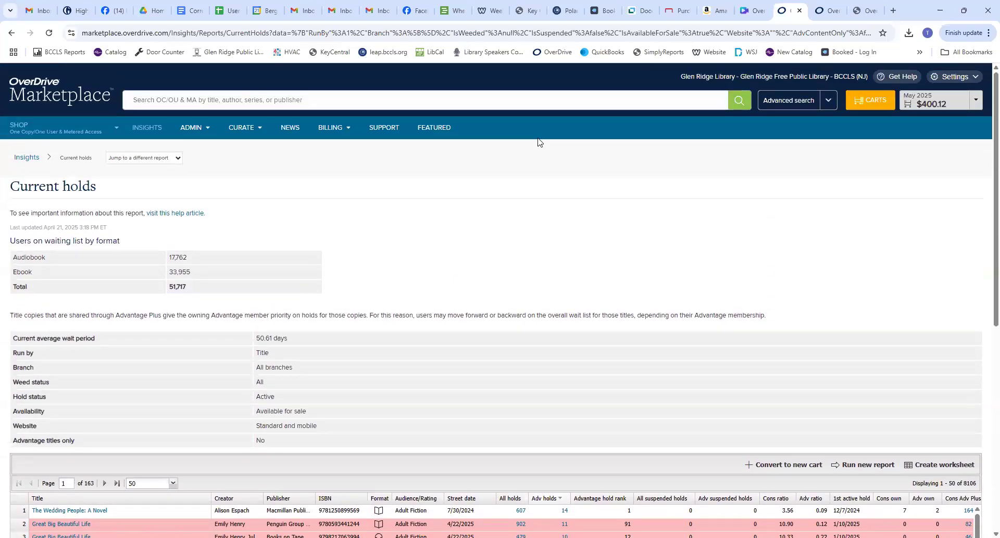
click(151, 127)
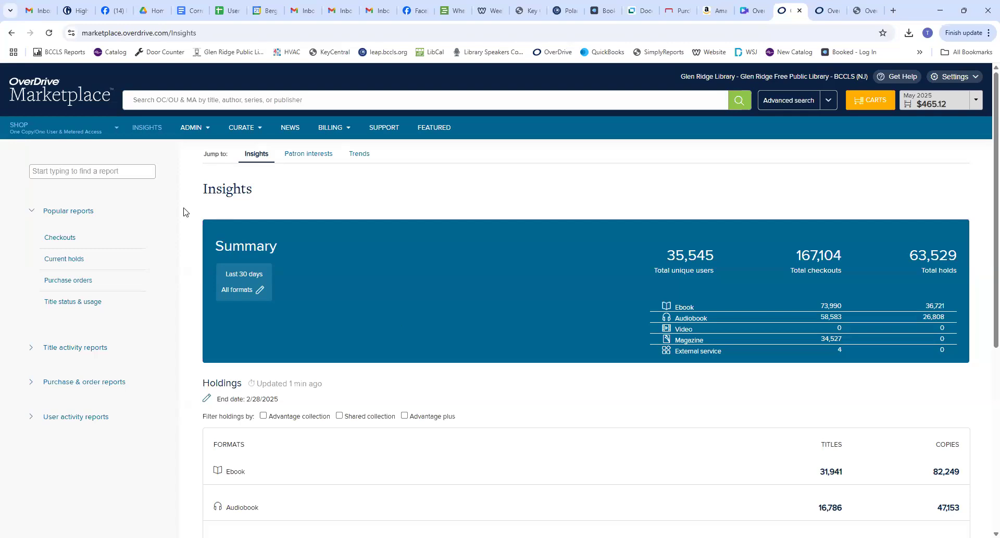
Switch the shop to Cost Per Circ and look over its ebook and audiobook bestsellers
click(117, 130)
click(115, 130)
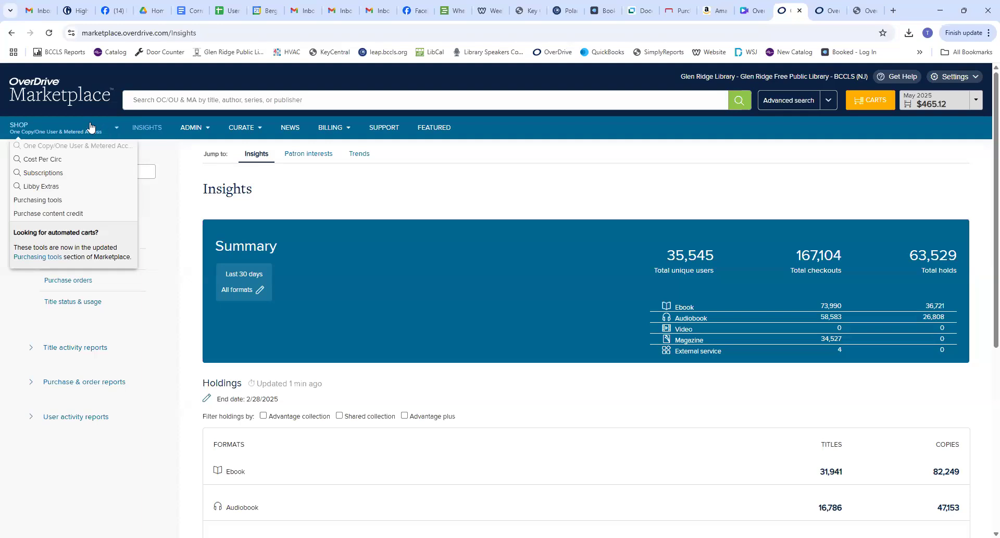
click(48, 161)
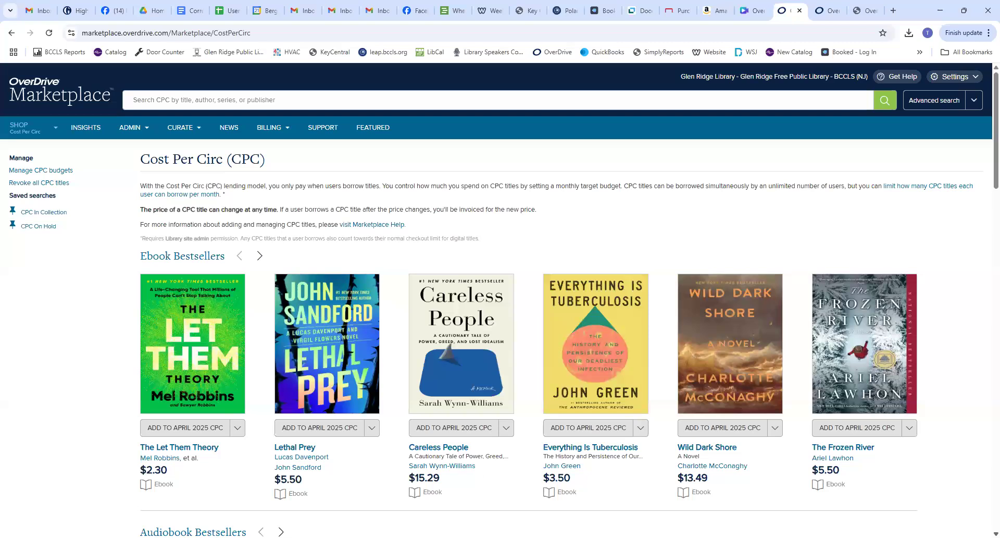
scroll(496, 300, down, 2)
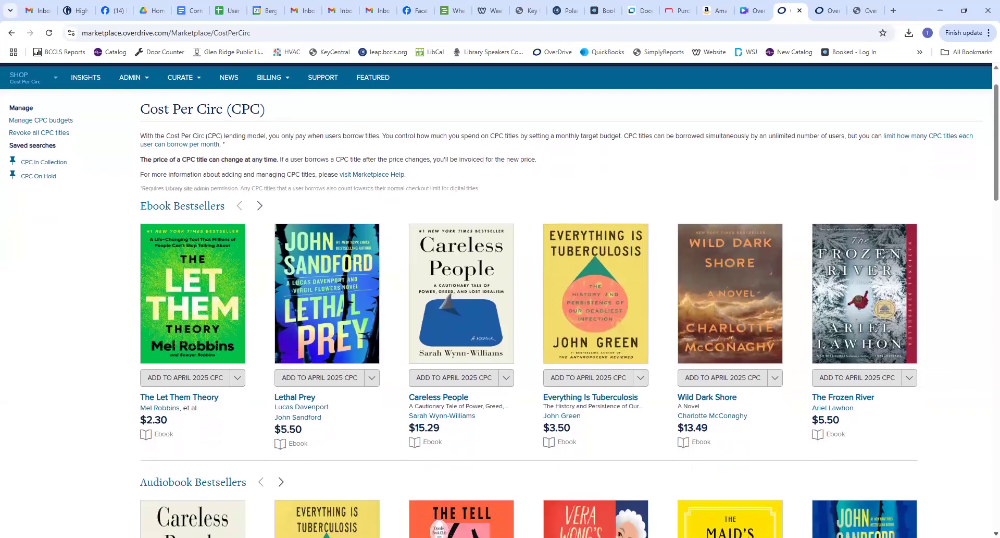
scroll(496, 300, down, 2)
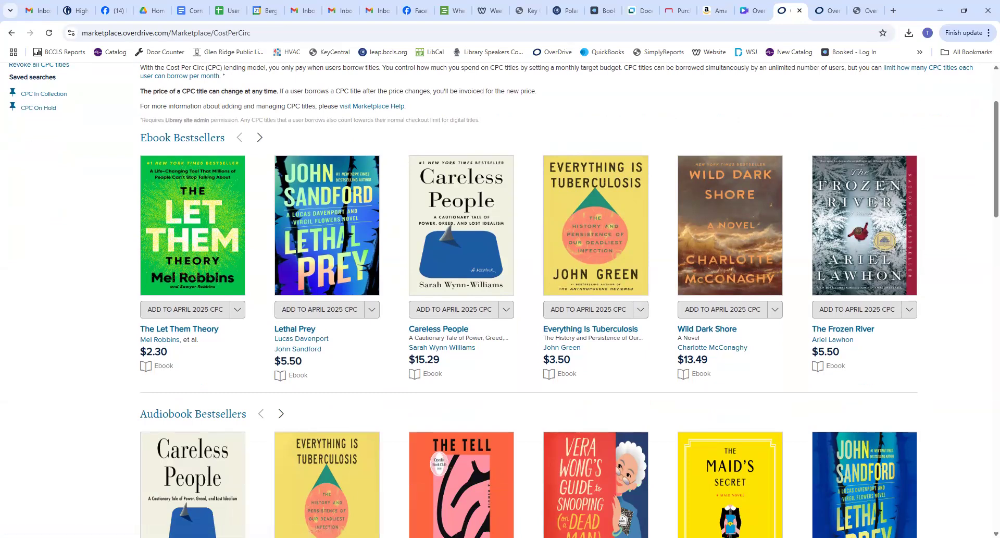
scroll(983, 75, up, 2)
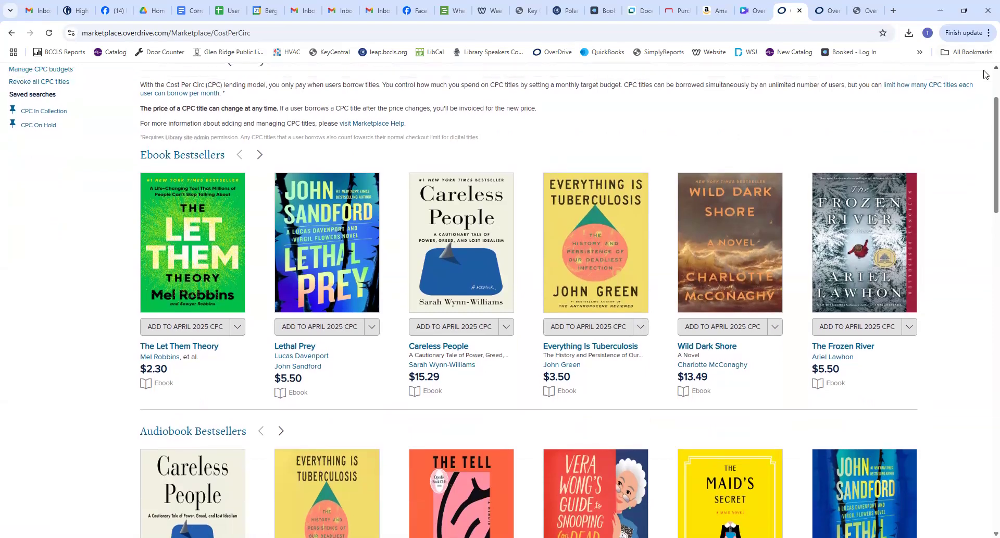
scroll(985, 75, up, 1)
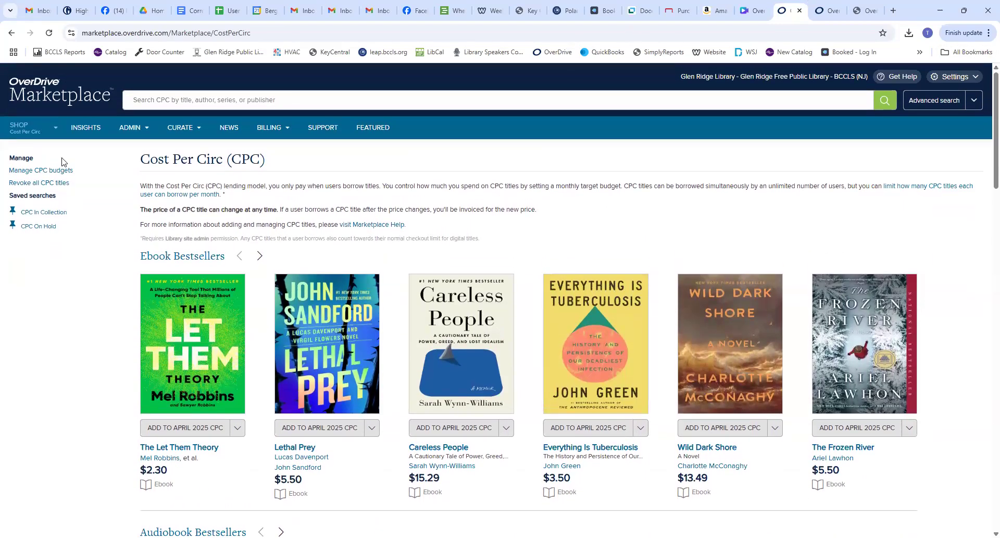
Start a new CPC budget from the budget management page and name it May 2025 CPC
click(56, 170)
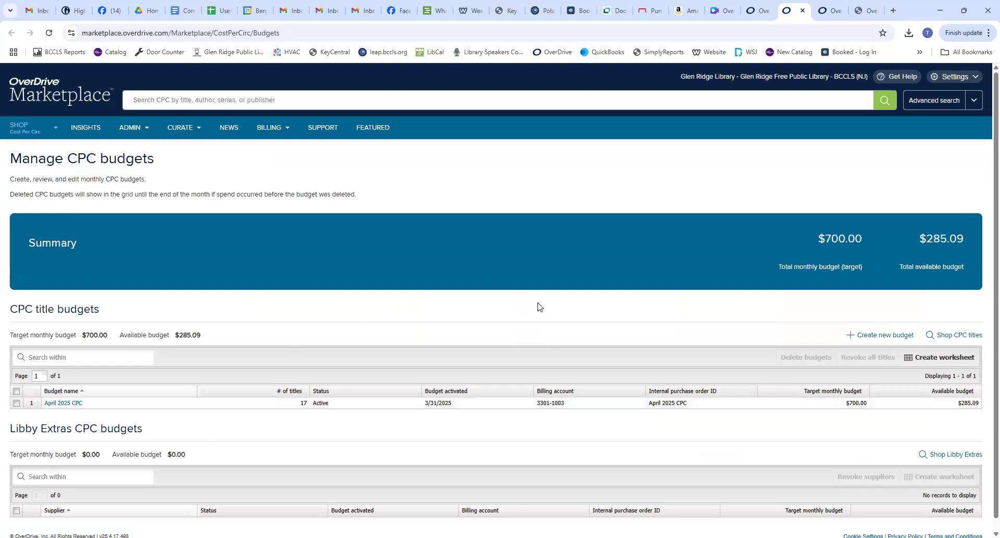
click(881, 335)
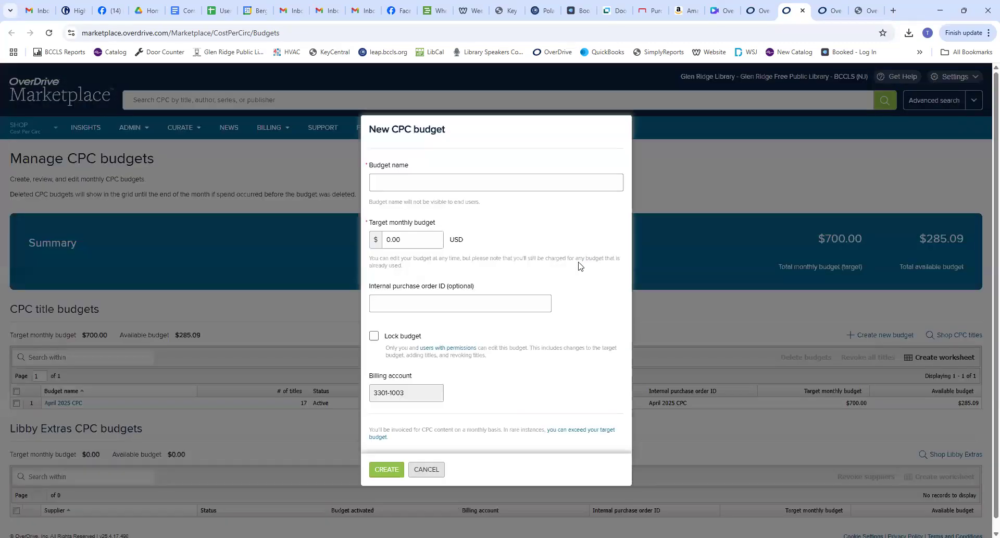
click(484, 186)
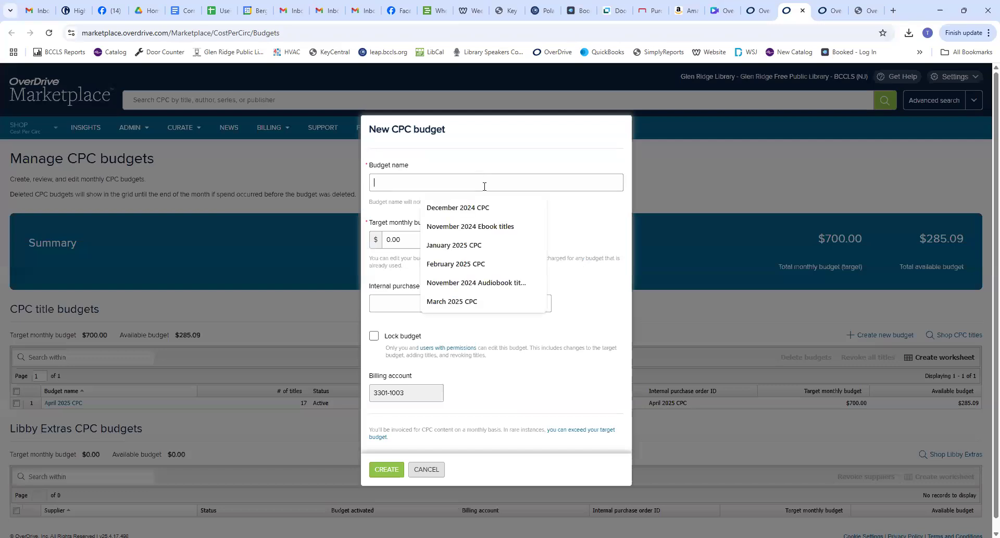
text(may 2025 C[P)
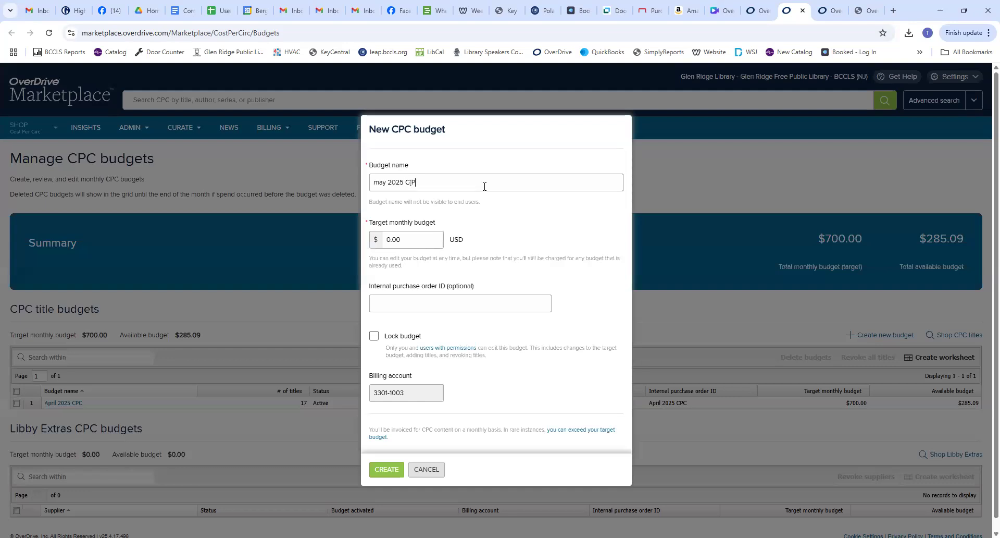
key(BackSpace)
key(BackSpace)
text(PC)
click(378, 183)
key(BackSpace)
text(M)
Set the target monthly budget to $700.00, leave the internal purchase order ID empty, and create the budget
click(386, 239)
text(70)
click(451, 298)
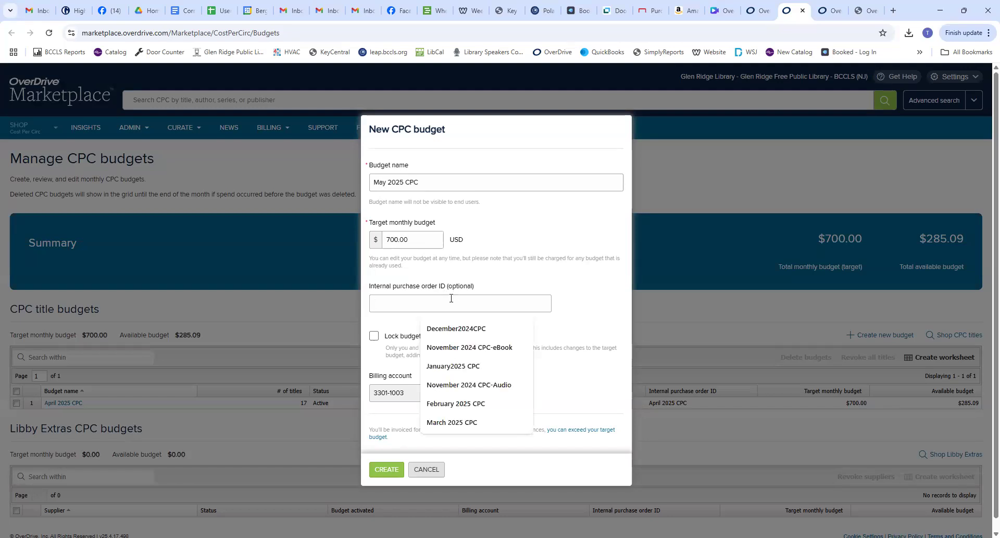
click(594, 347)
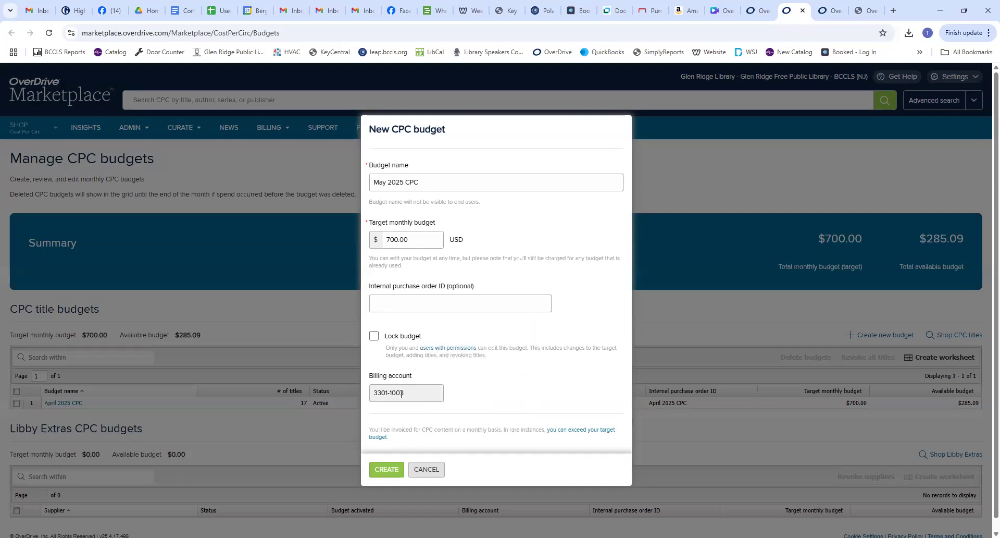
click(387, 469)
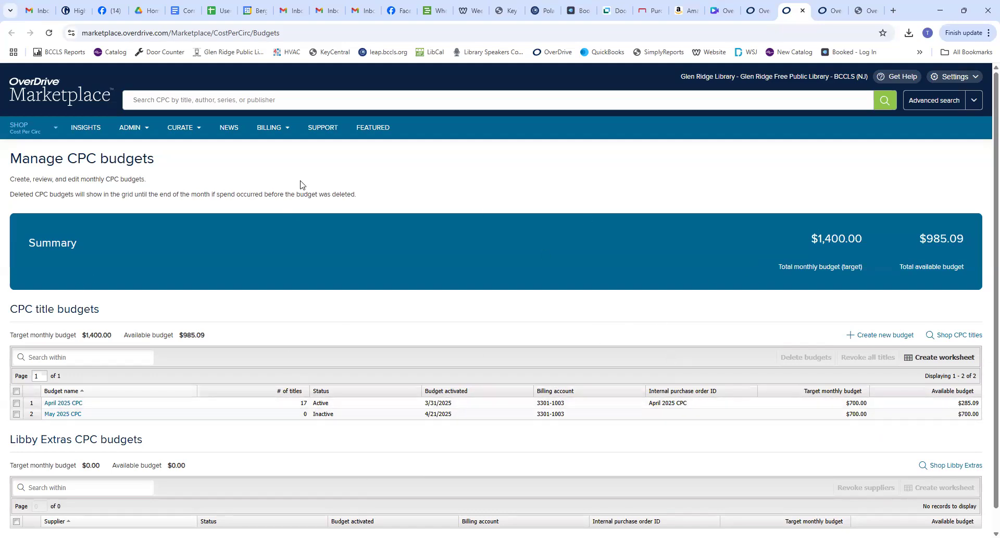
Open the saved search CPC In Collection and revoke Flirting Lessons immediately instead of on its scheduled date
click(27, 128)
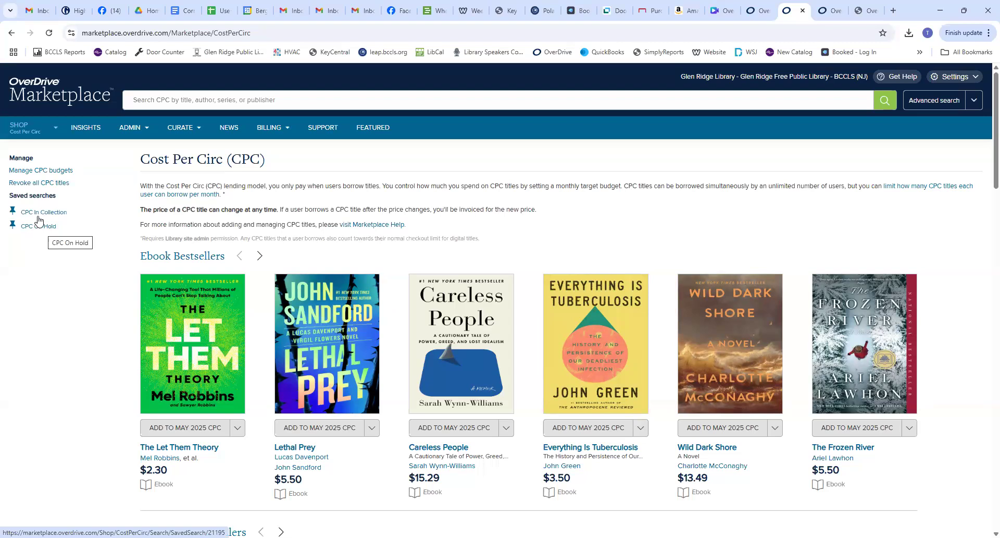
click(35, 214)
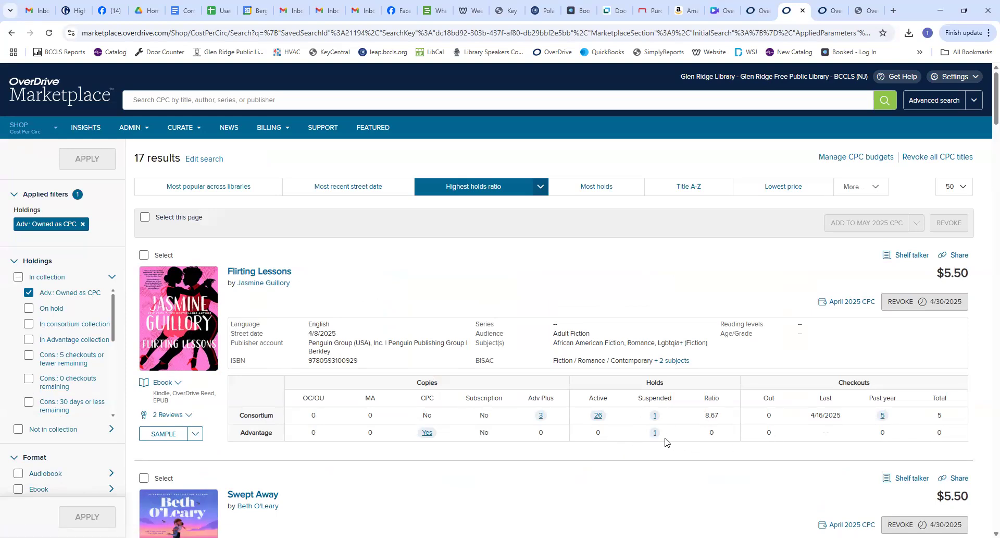
click(918, 305)
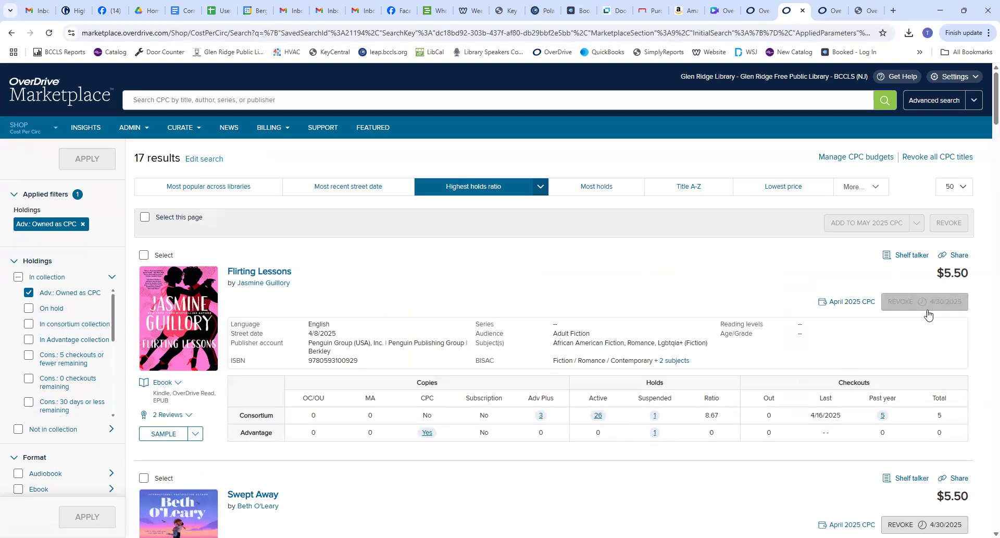
click(917, 305)
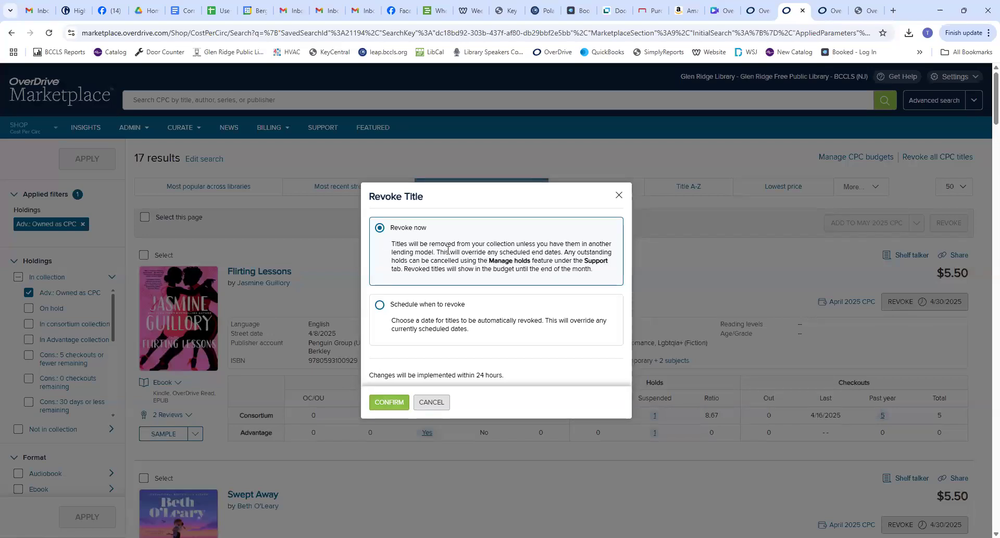
click(486, 312)
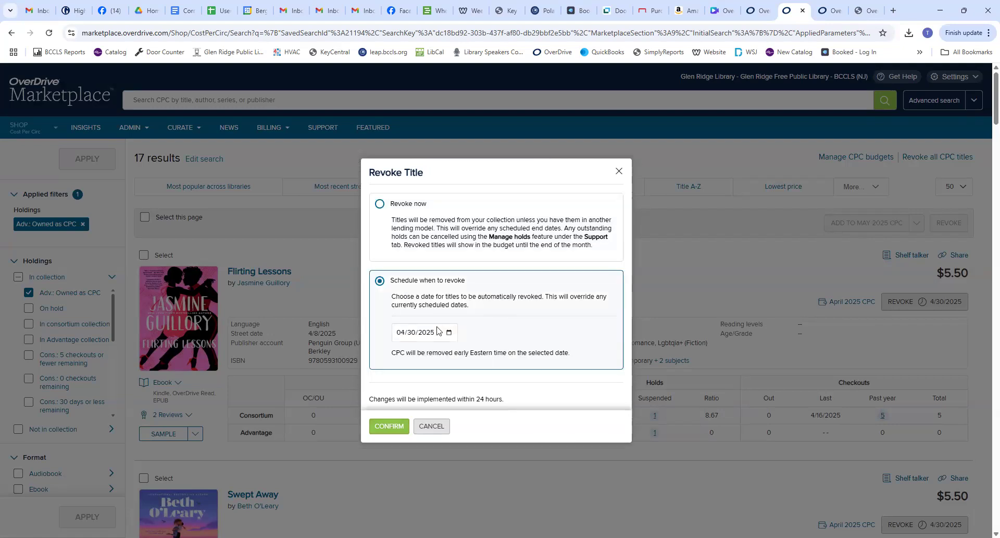
click(436, 239)
click(391, 405)
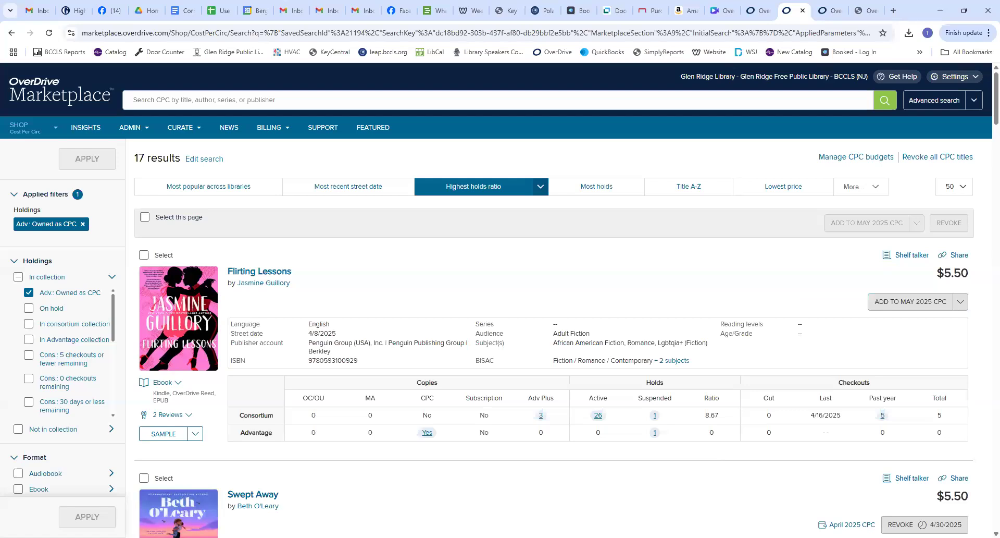
Revoke the CPC title Swept Away with immediate effect
scroll(496, 300, down, 2)
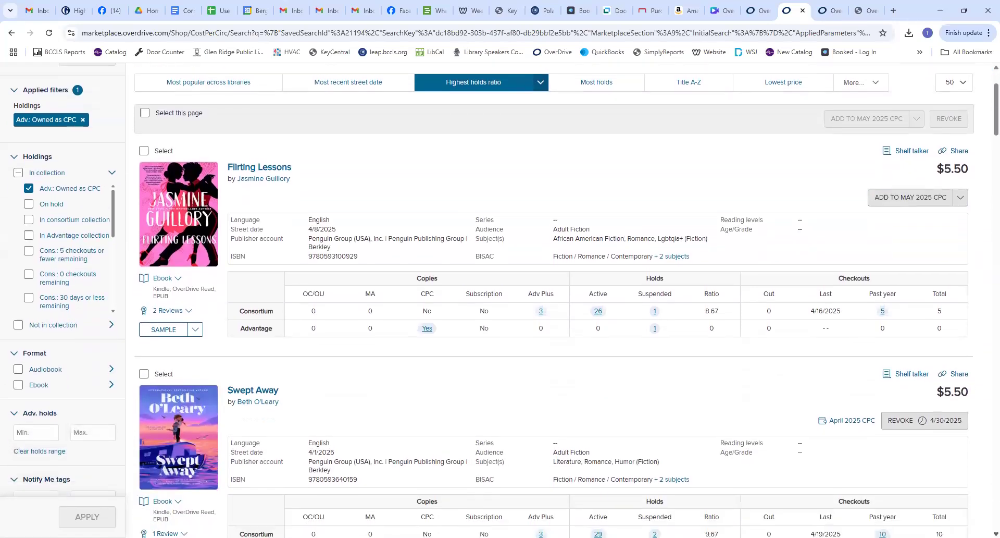
scroll(939, 322, down, 2)
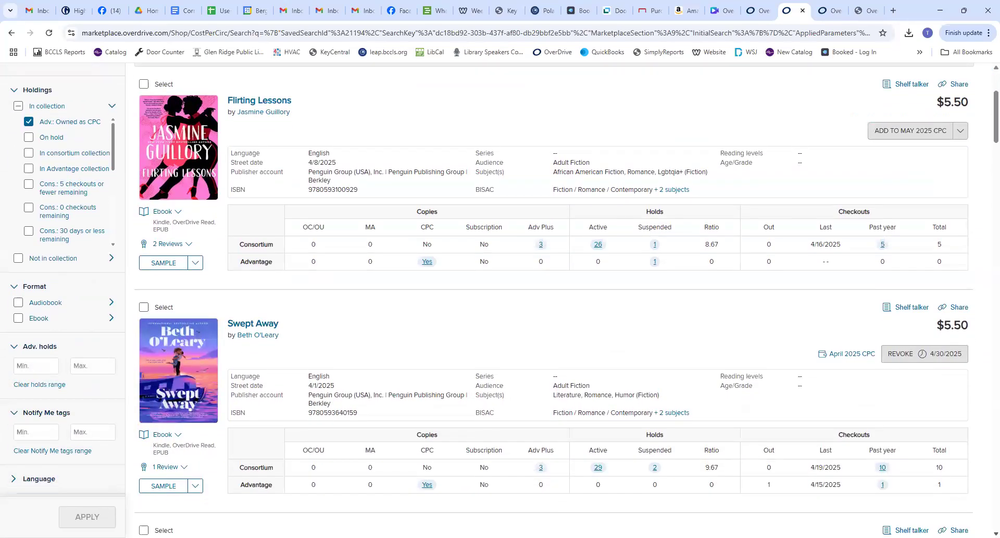
click(940, 321)
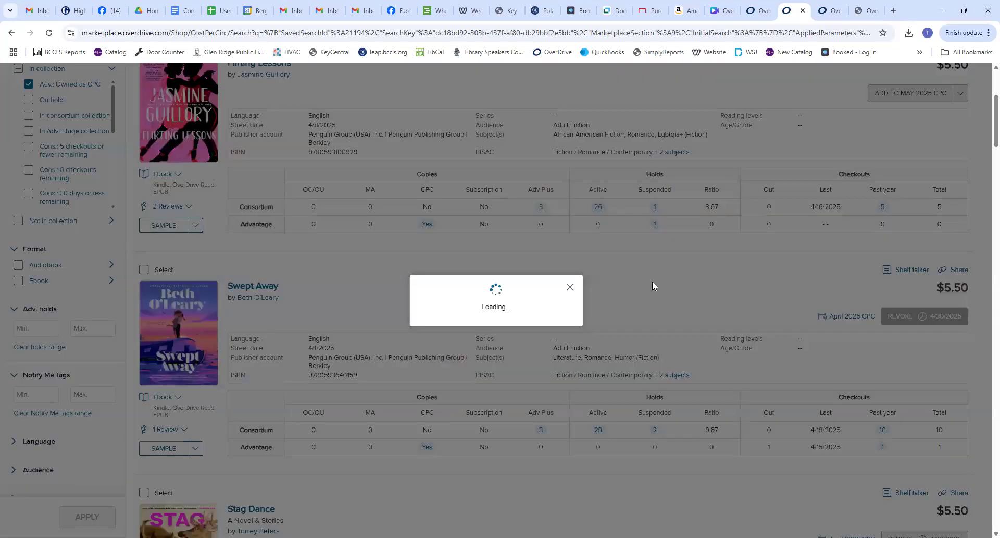
click(389, 402)
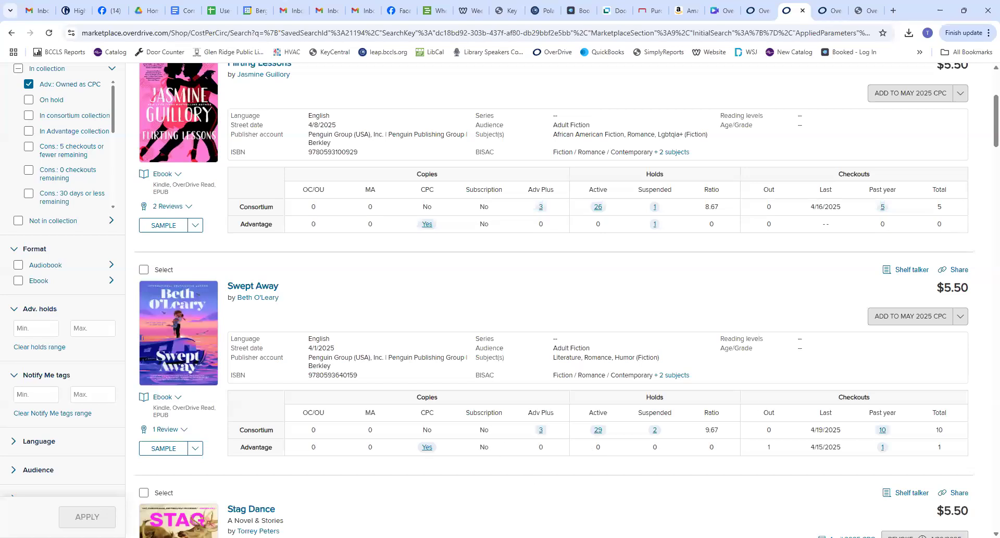
Revoke the CPC title Stag Dance with immediate effect
scroll(552, 300, down, 2)
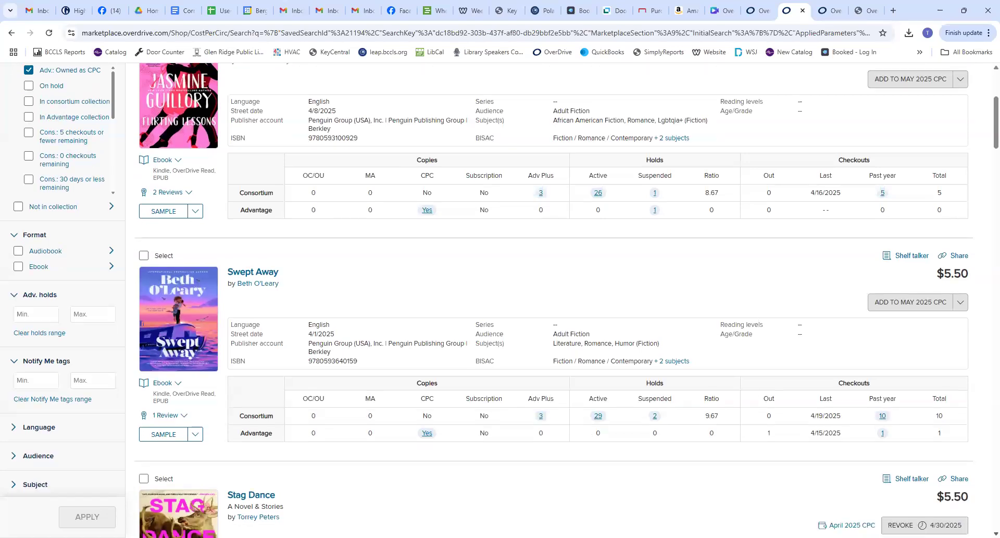
scroll(552, 300, down, 4)
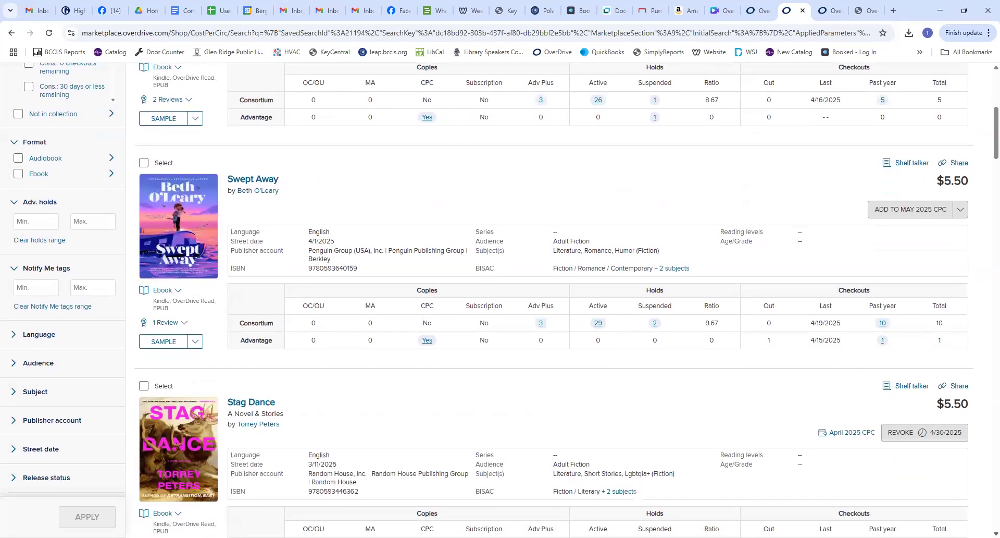
scroll(811, 219, down, 1)
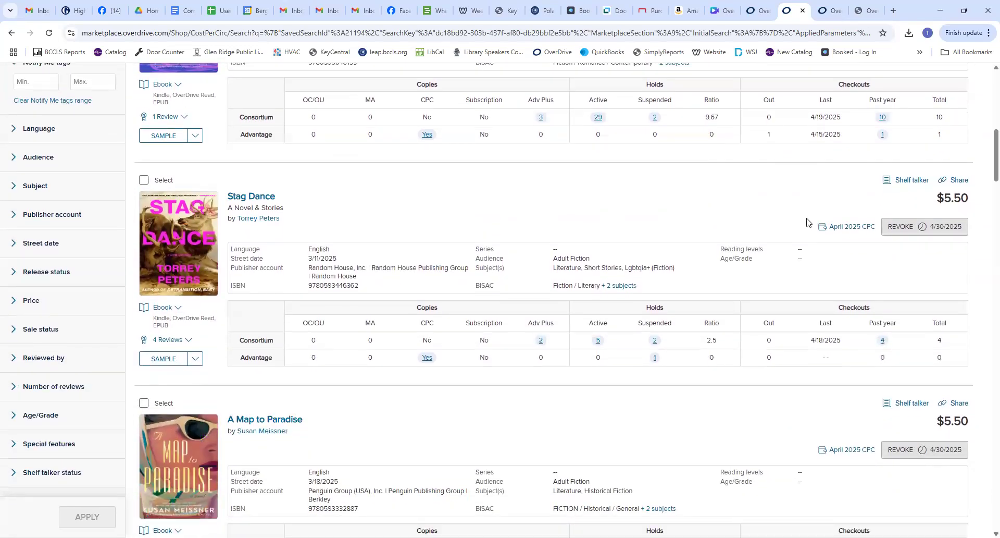
click(925, 224)
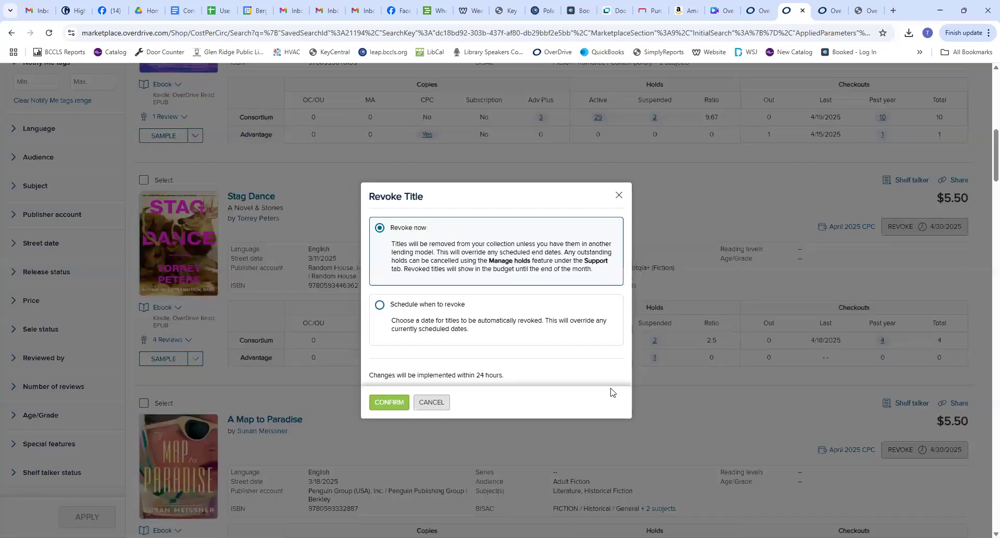
click(390, 401)
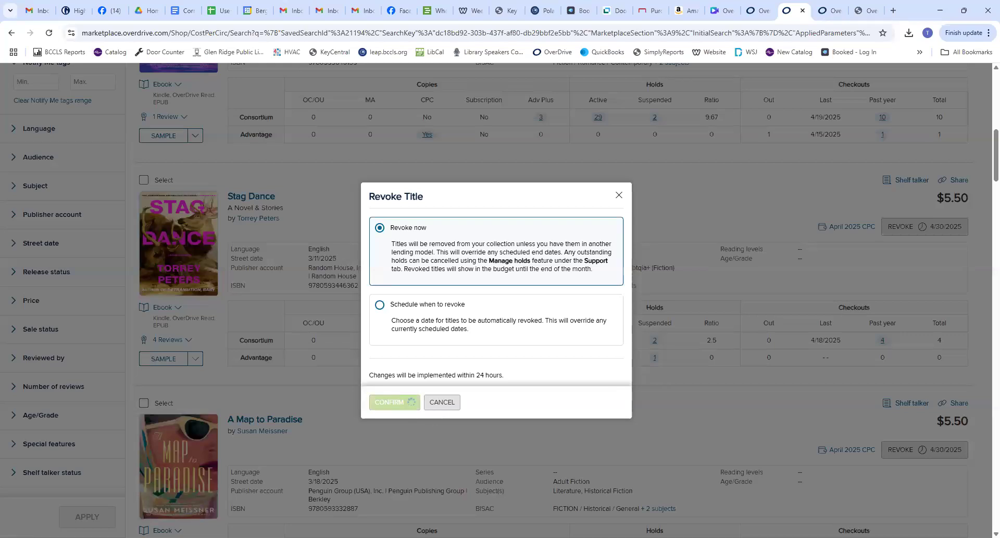
Revoke the CPC titles A Map to Paradise and Heartless Hunter with immediate effect
scroll(552, 300, down, 5)
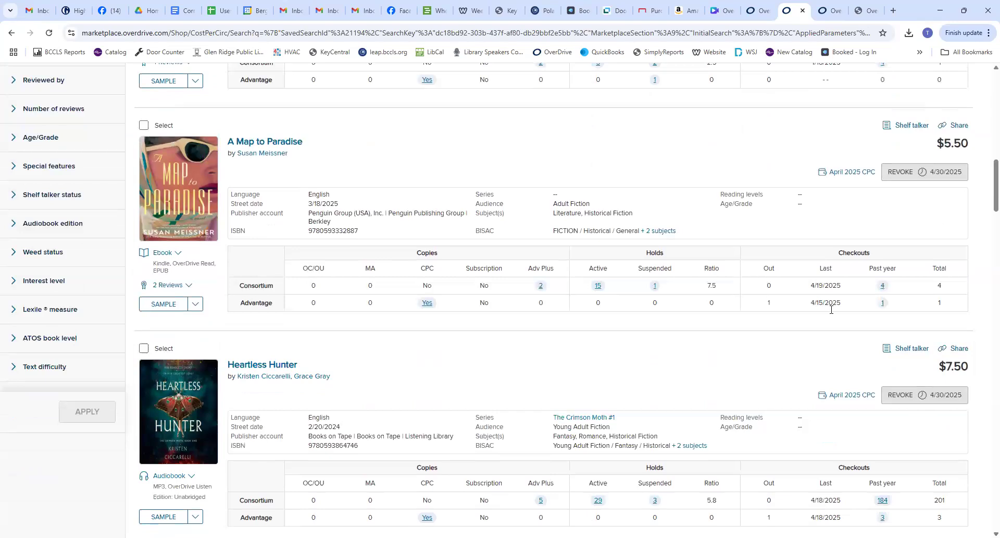
click(926, 171)
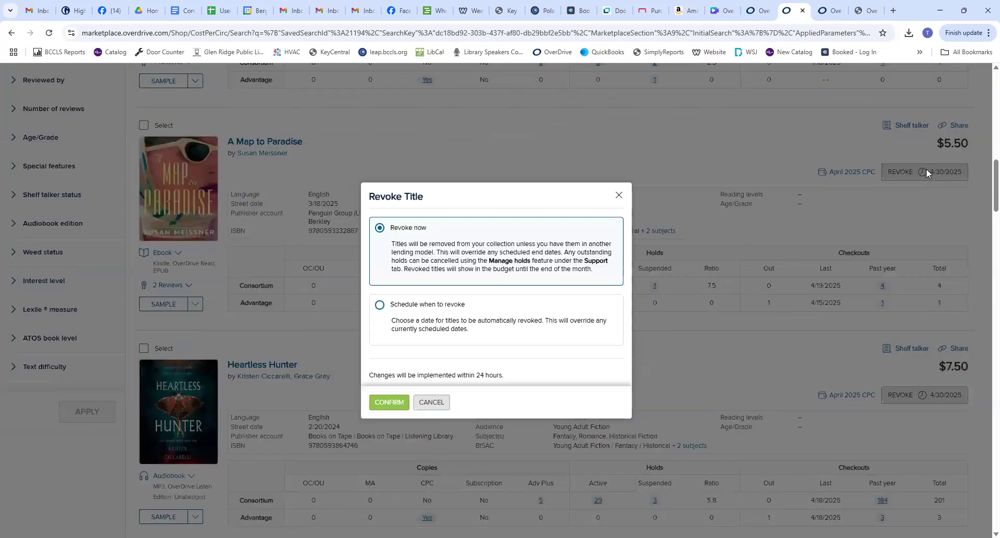
click(388, 401)
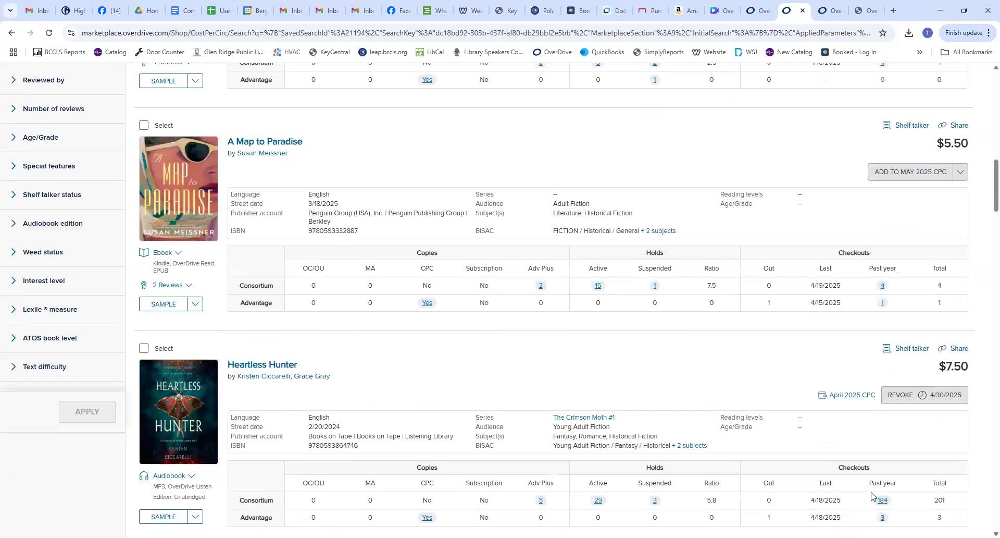
scroll(882, 279, down, 5)
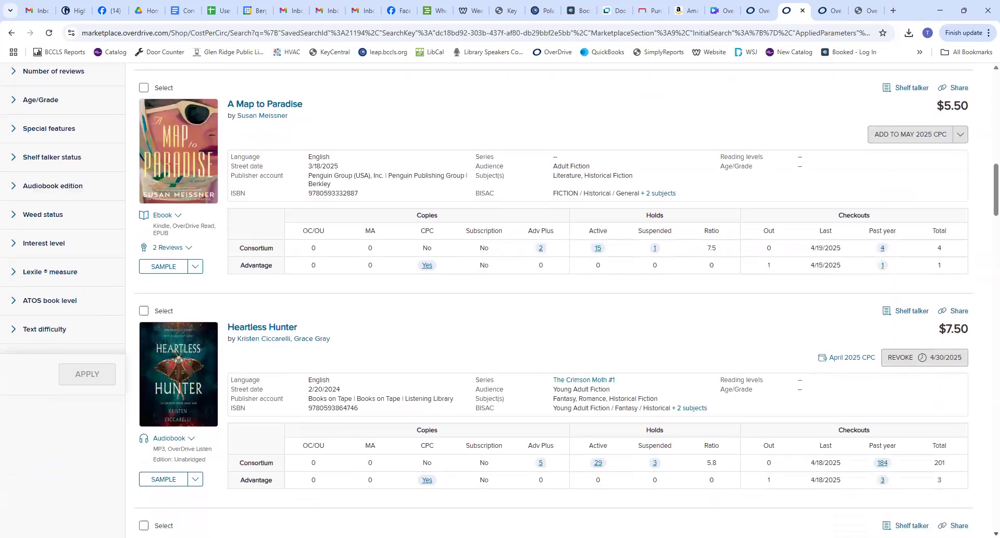
click(892, 164)
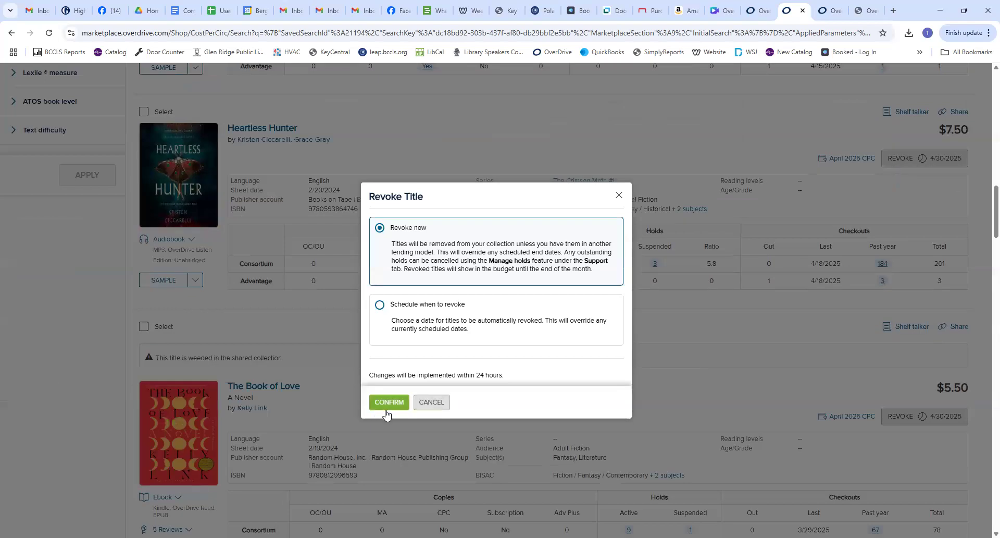
click(383, 402)
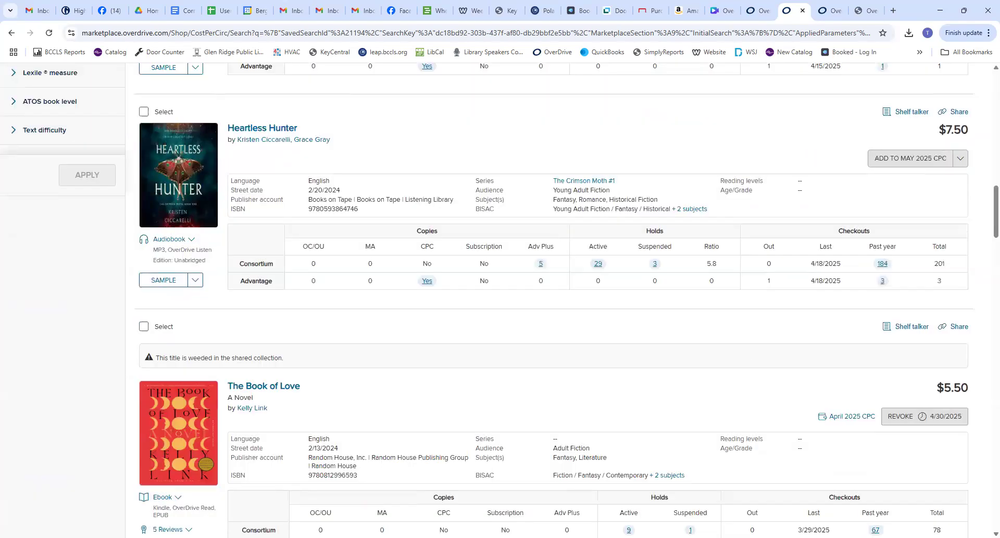
Revoke the CPC titles The Book of Love and Saving 6 with immediate effect
scroll(898, 307, down, 2)
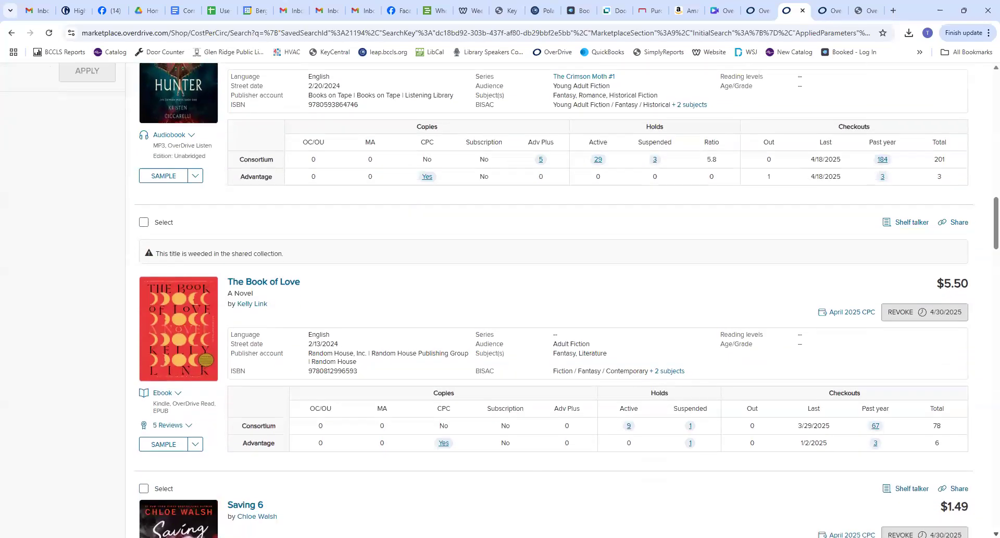
click(901, 293)
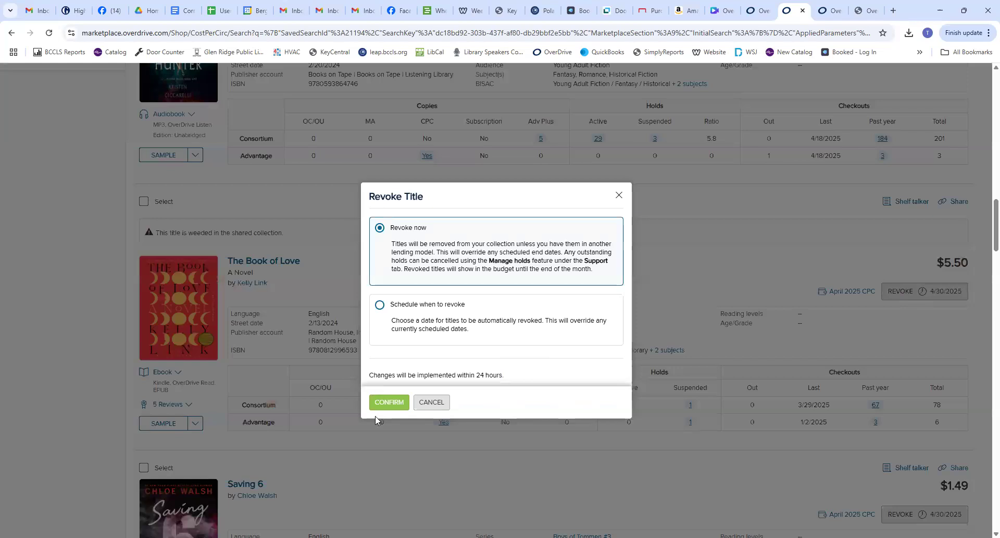
click(388, 401)
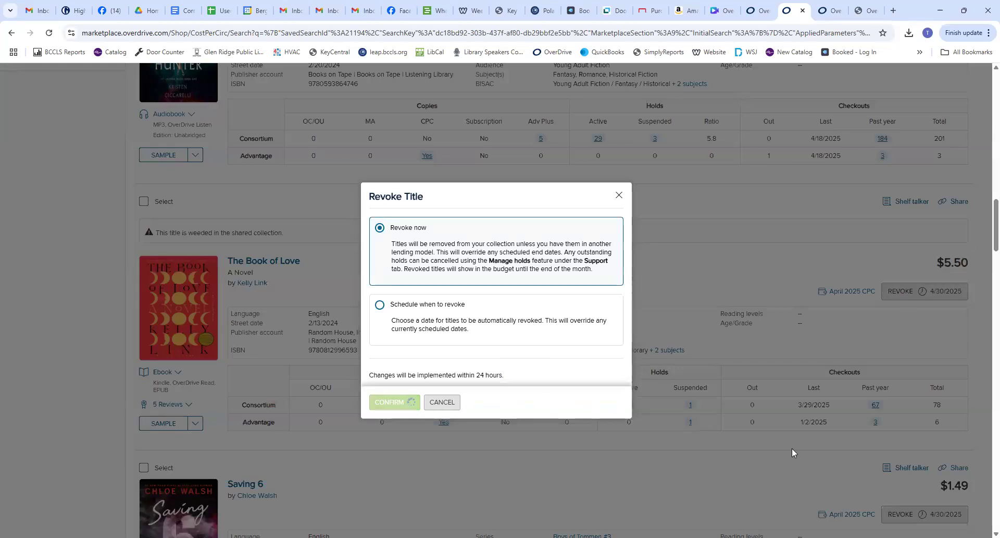
scroll(935, 270, down, 5)
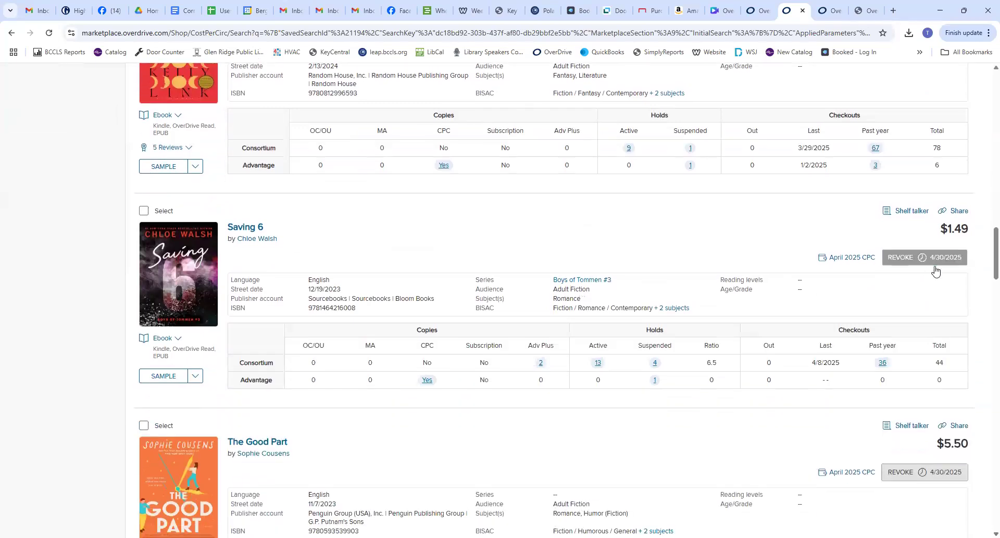
click(934, 262)
click(388, 404)
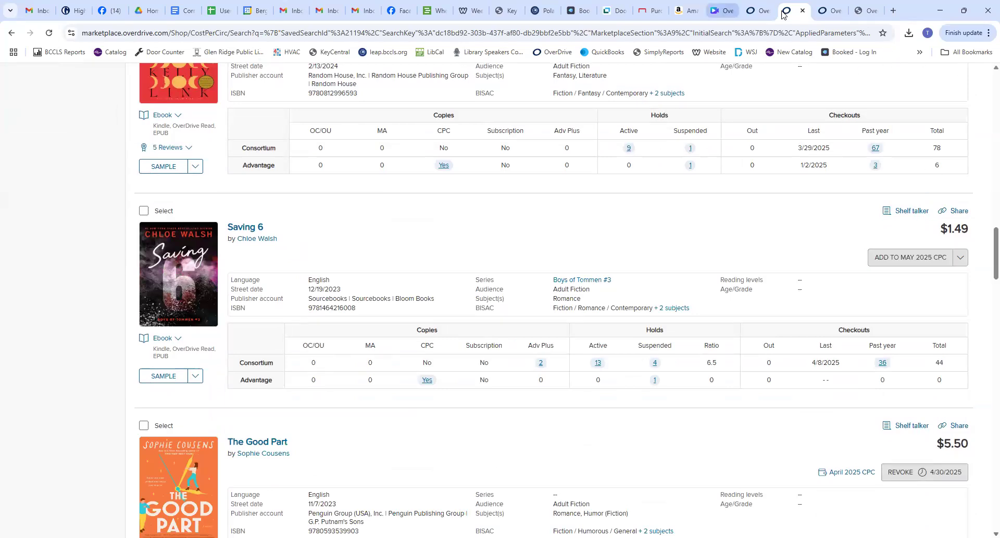
Open the saved search CPC On Hold from the Cost Per Circ page and sort its results by highest holds ratio
click(757, 11)
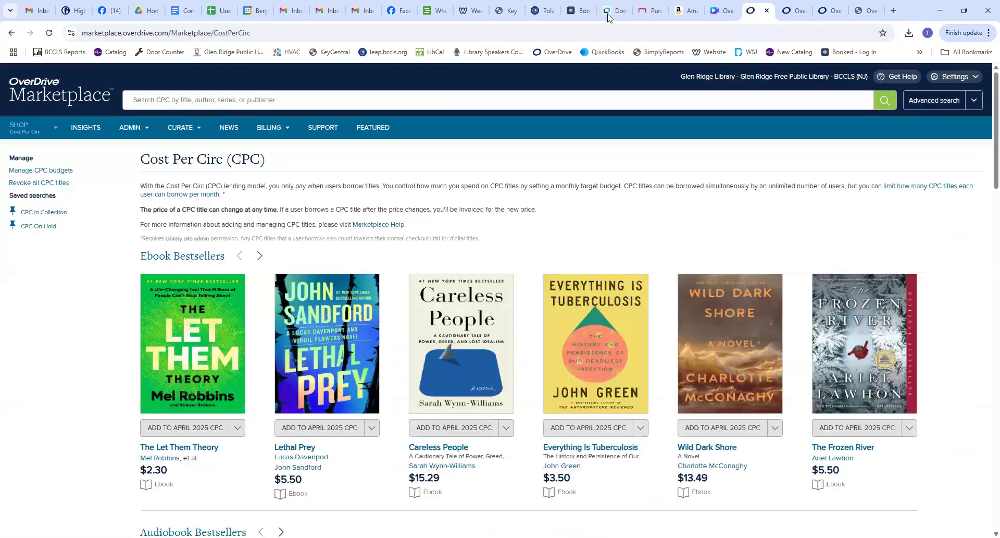
click(30, 229)
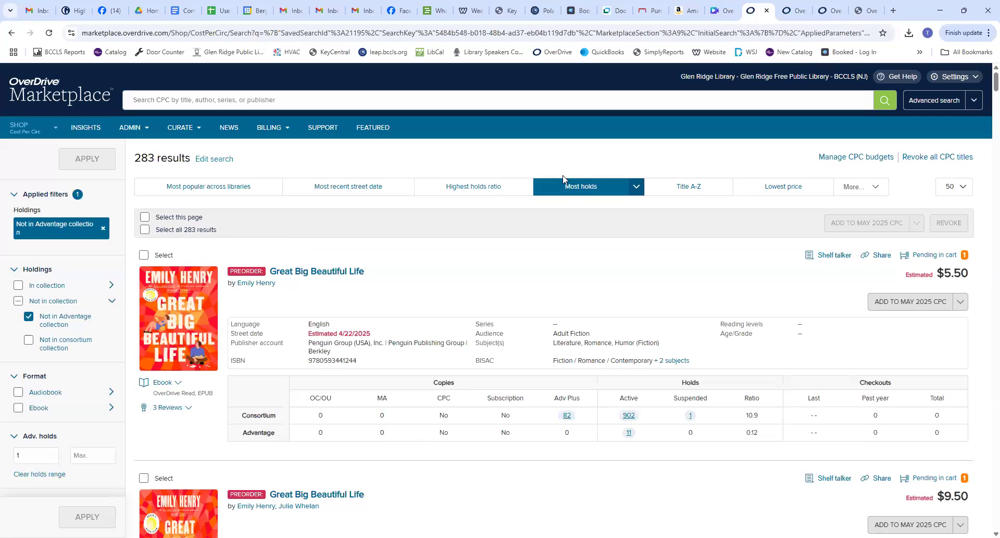
click(475, 187)
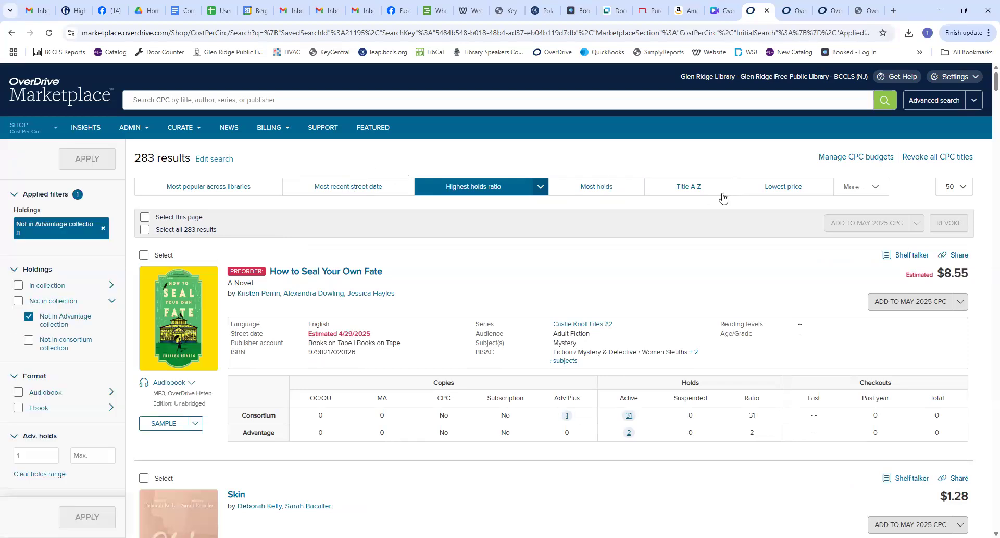
click(879, 192)
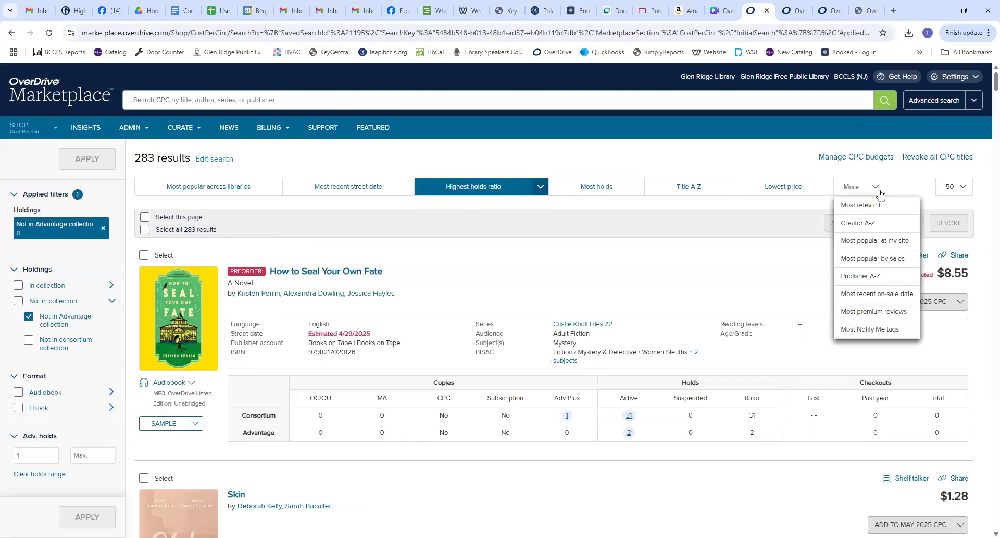
click(879, 193)
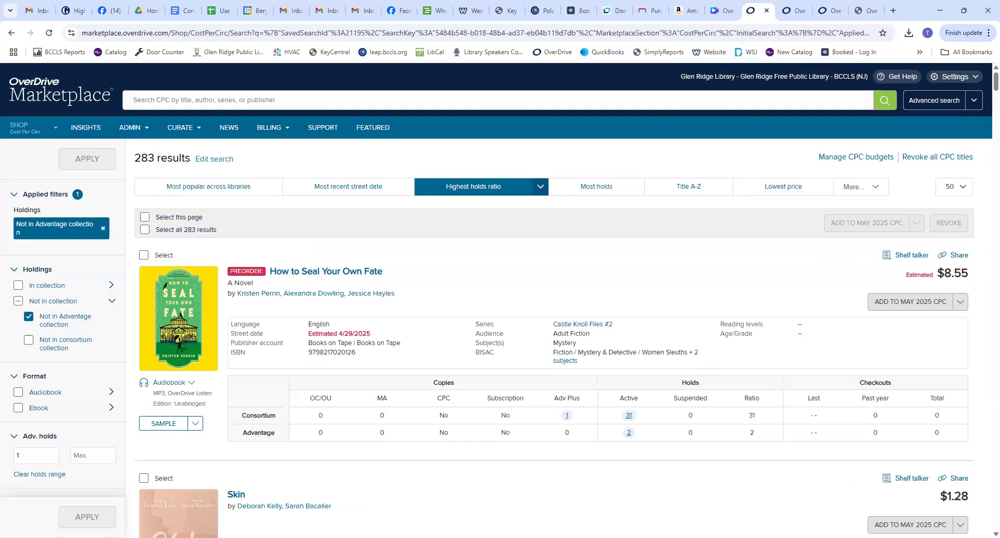
Add the audiobook Tidy Up Your Life to the April 2025 CPC budget, scheduled for revocation on 4/30/2025
scroll(496, 300, down, 3)
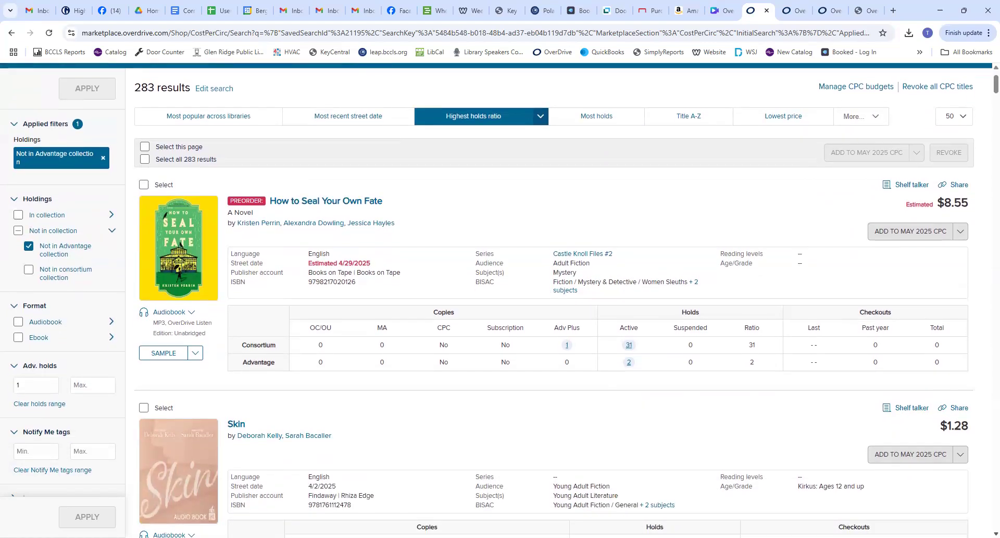
scroll(495, 300, down, 1)
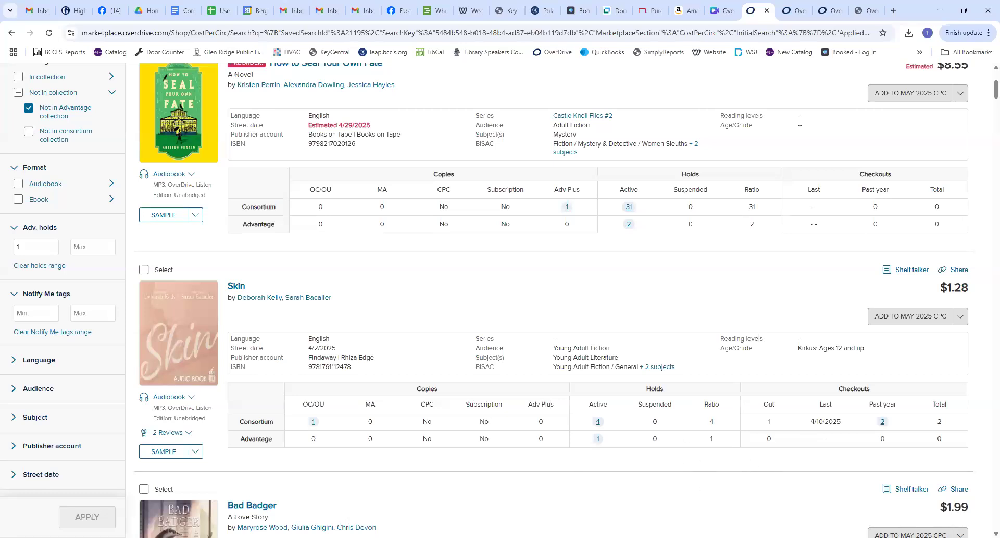
scroll(496, 300, down, 5)
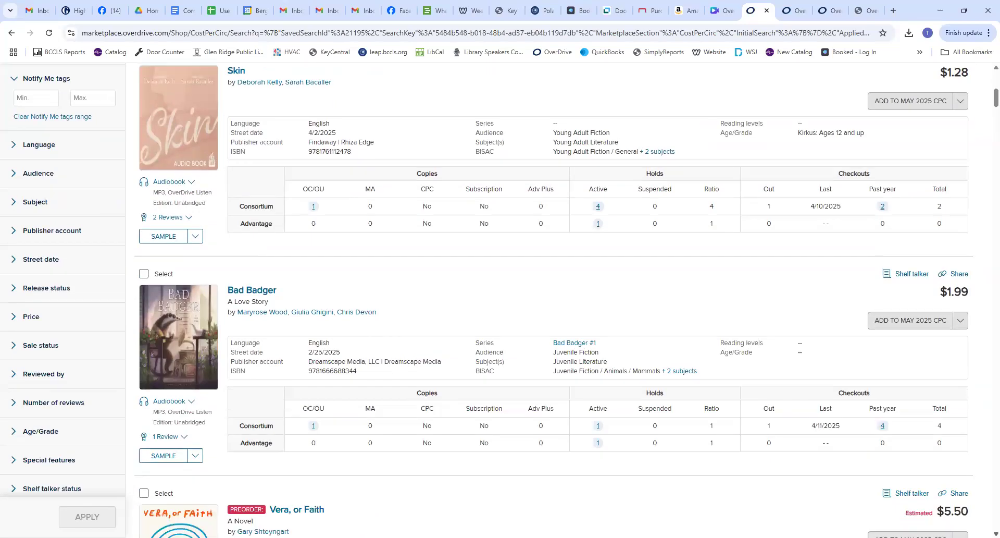
scroll(496, 300, down, 9)
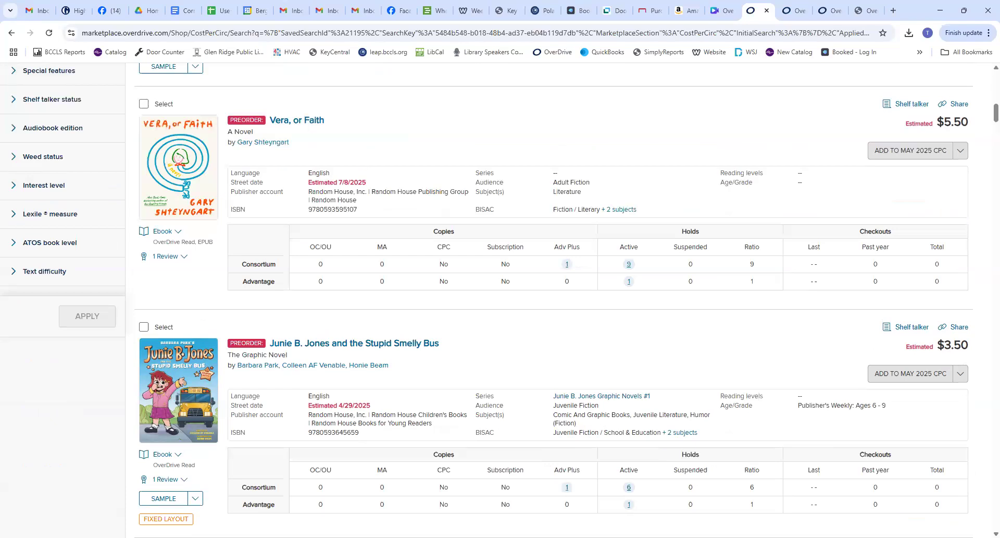
scroll(496, 300, down, 10)
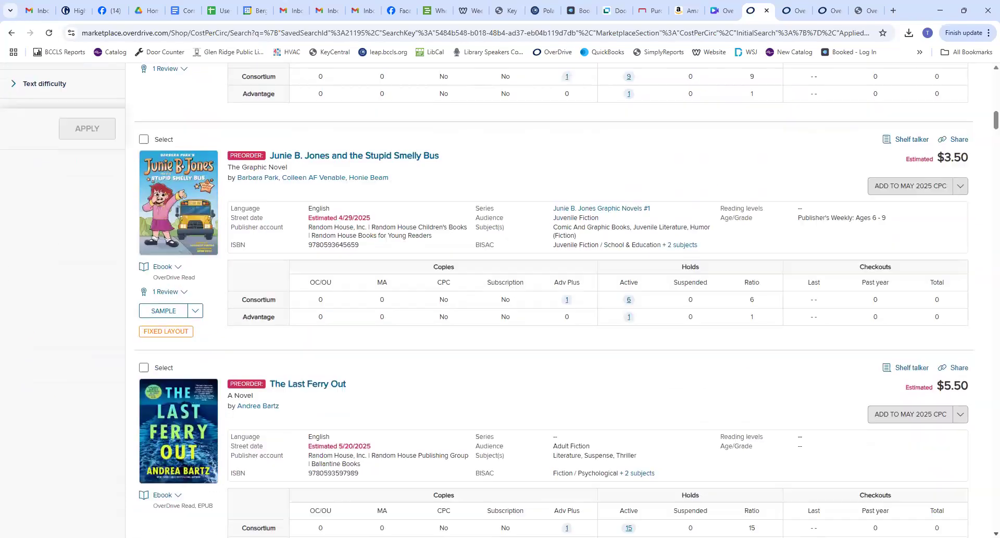
scroll(496, 300, down, 13)
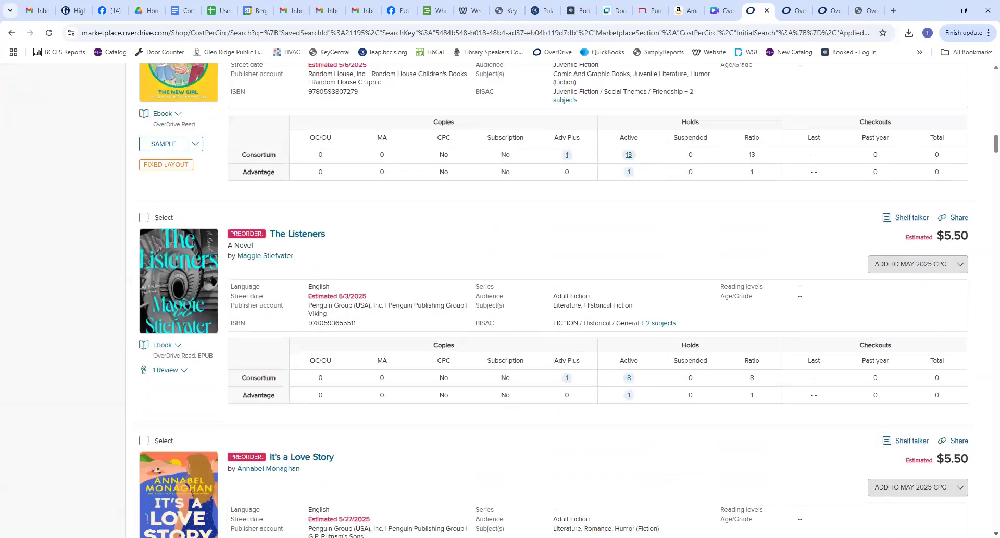
scroll(866, 465, down, 1)
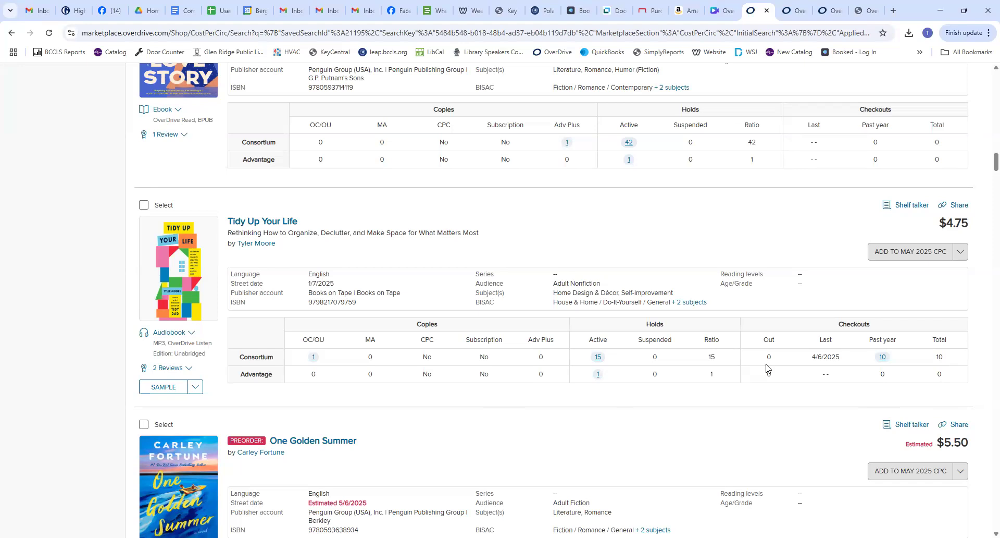
click(877, 255)
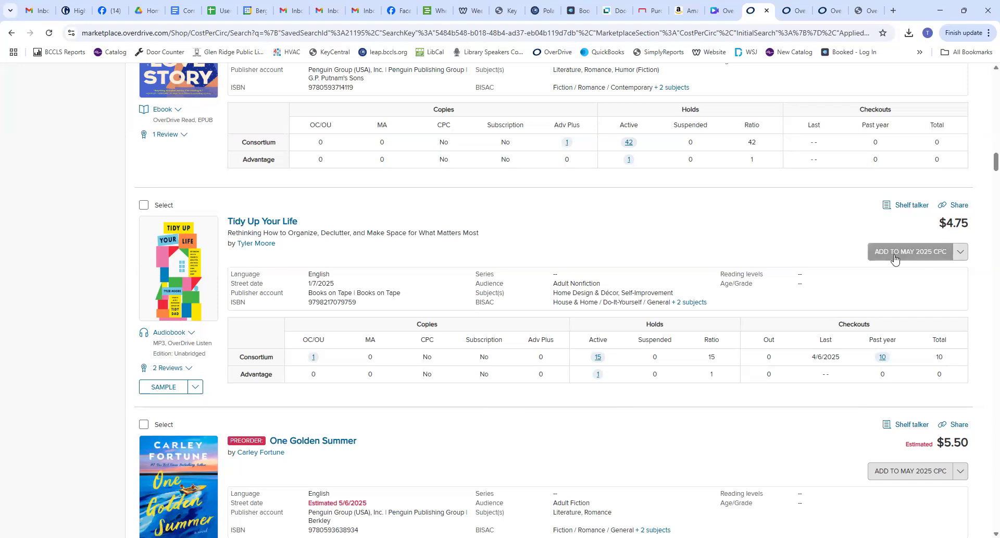
click(962, 252)
click(910, 327)
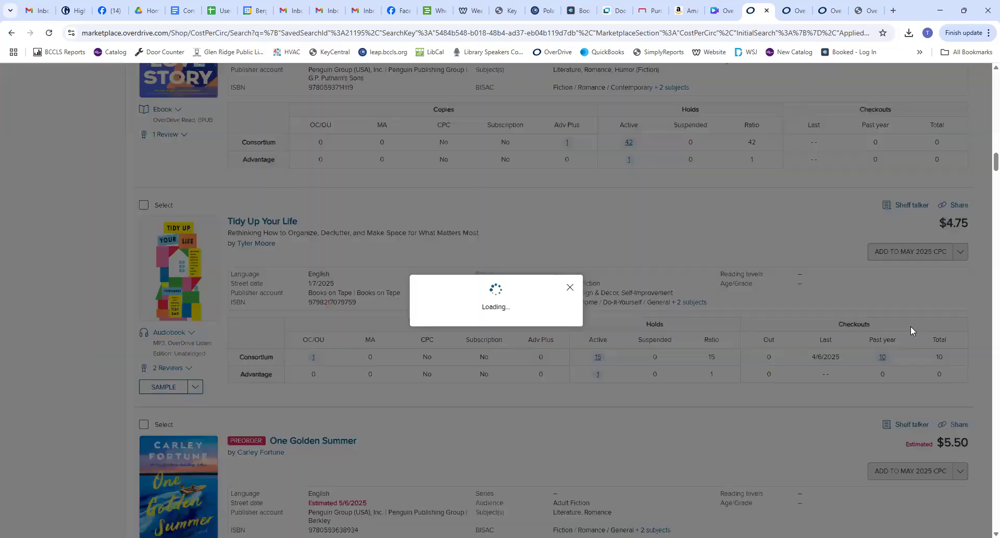
click(468, 347)
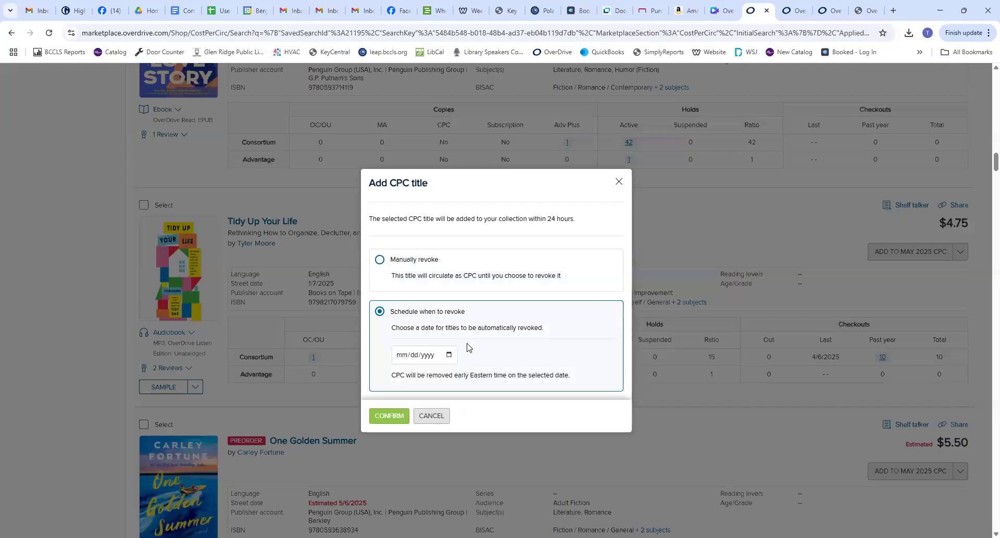
click(449, 359)
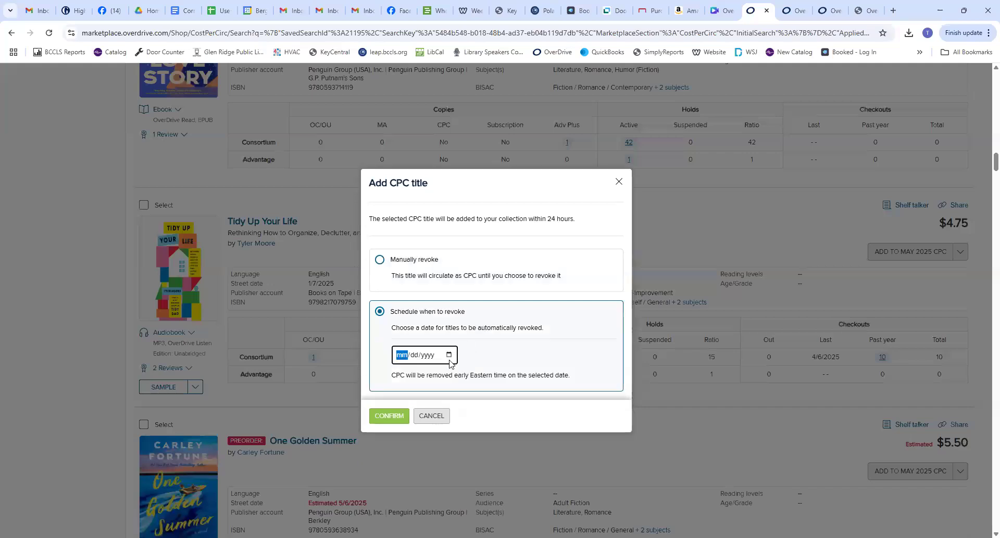
click(449, 355)
click(449, 469)
click(388, 416)
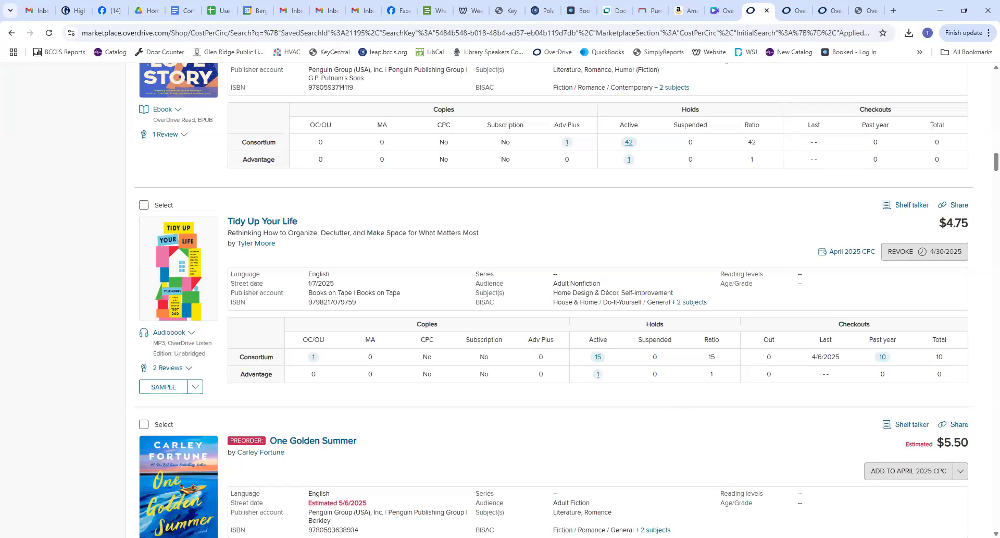
Add the ebook Huda F Wants to Know? to the April 2025 CPC budget, scheduled for revocation on 04/30/2025
scroll(554, 300, down, 8)
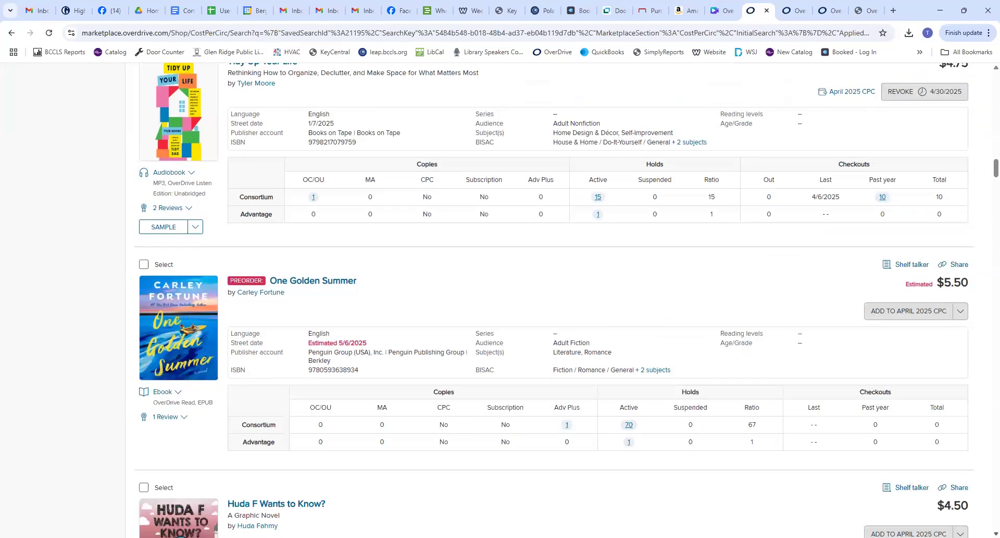
scroll(816, 388, down, 1)
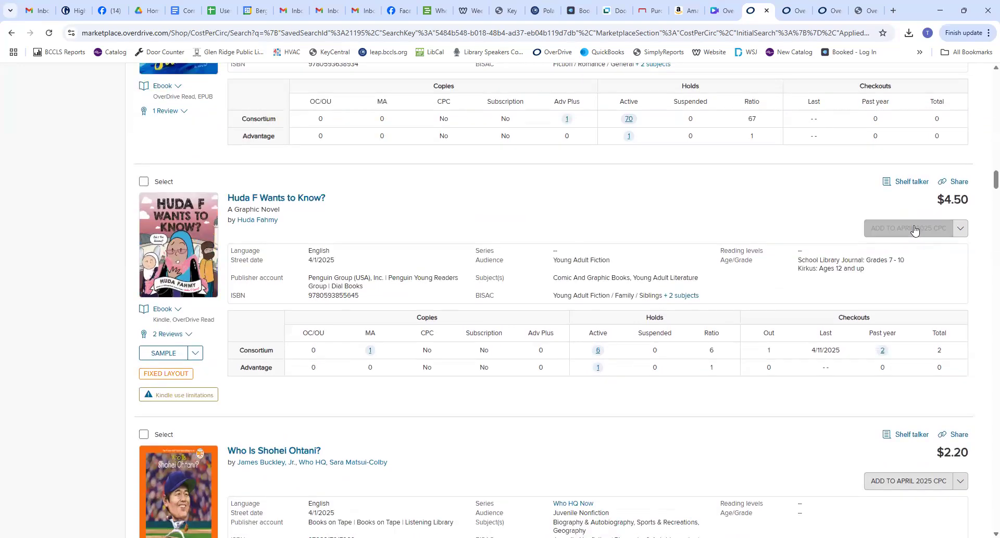
click(914, 228)
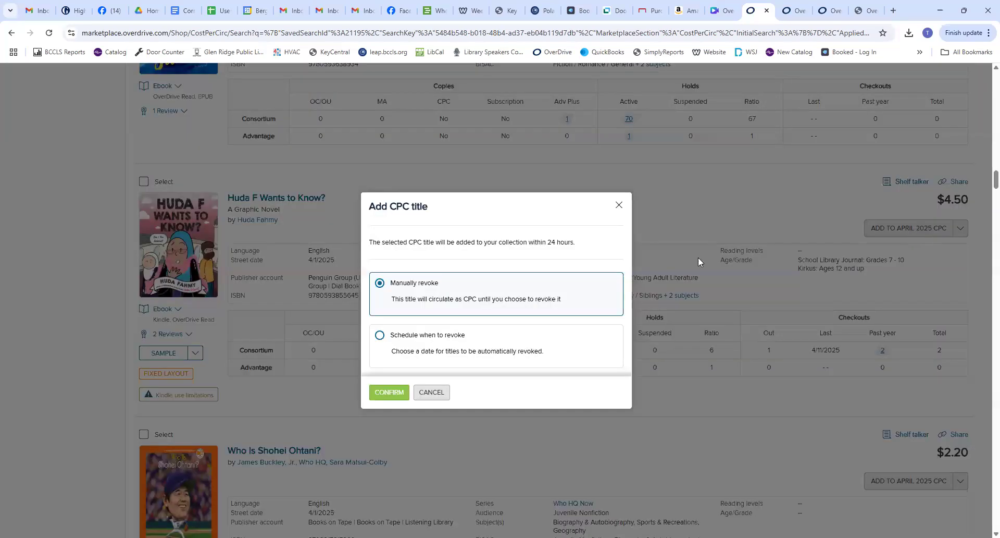
click(440, 362)
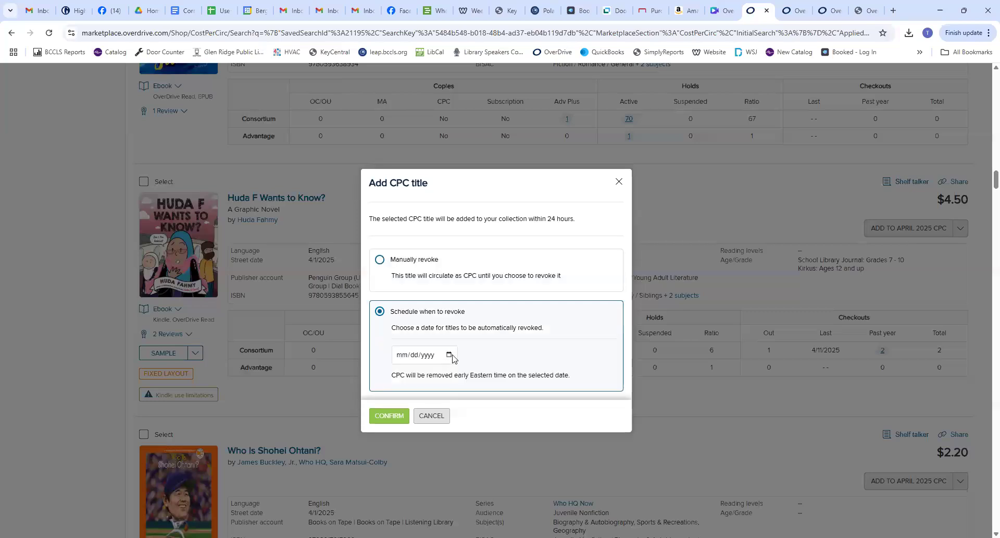
click(449, 355)
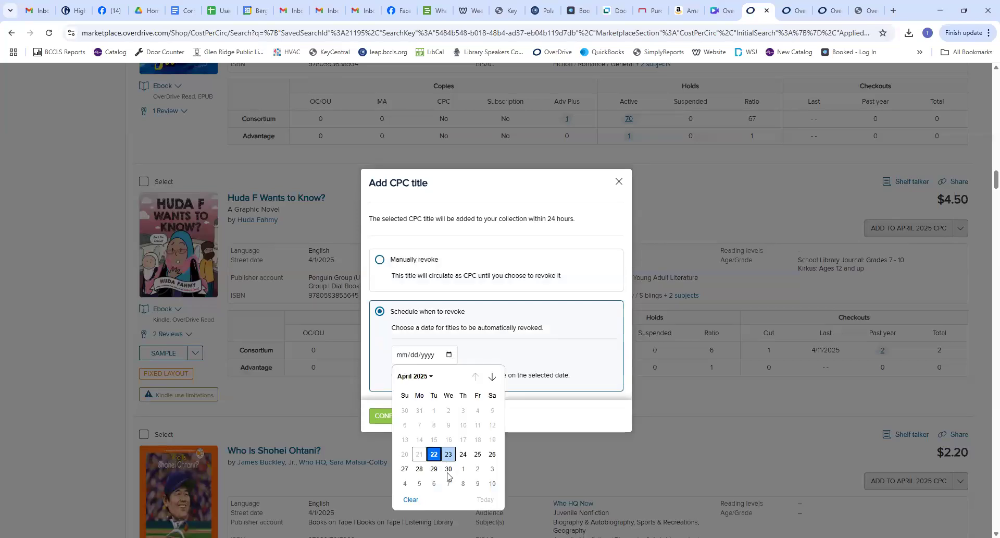
click(447, 471)
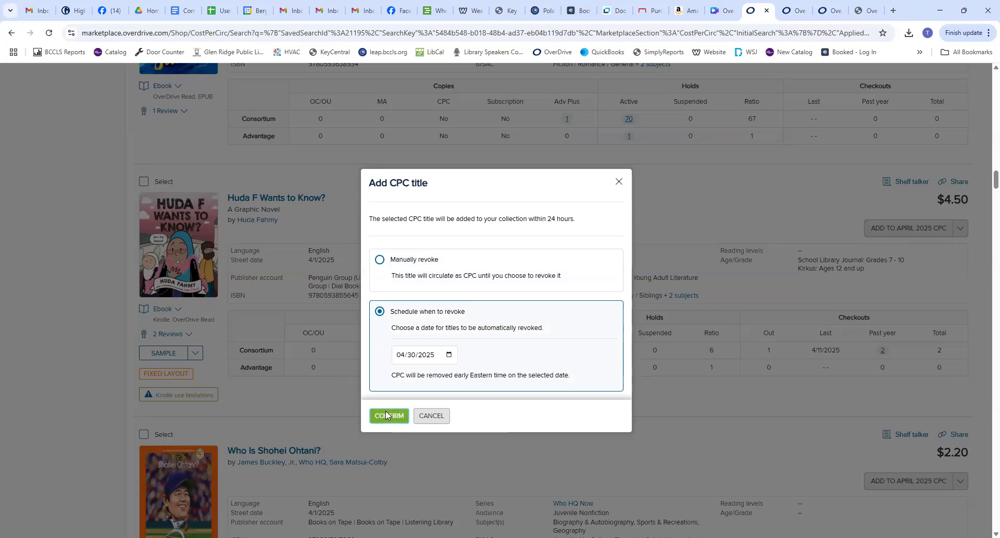
click(388, 415)
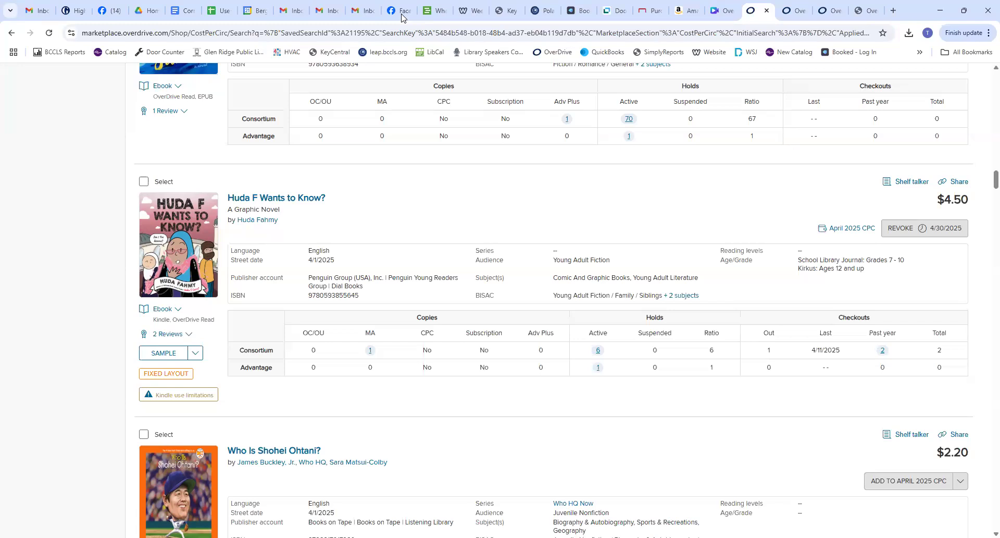
Leave the Cost Per Circ results and open the shop's Subscriptions page
mouse_move(151, 6)
drag(996, 183, 995, 83)
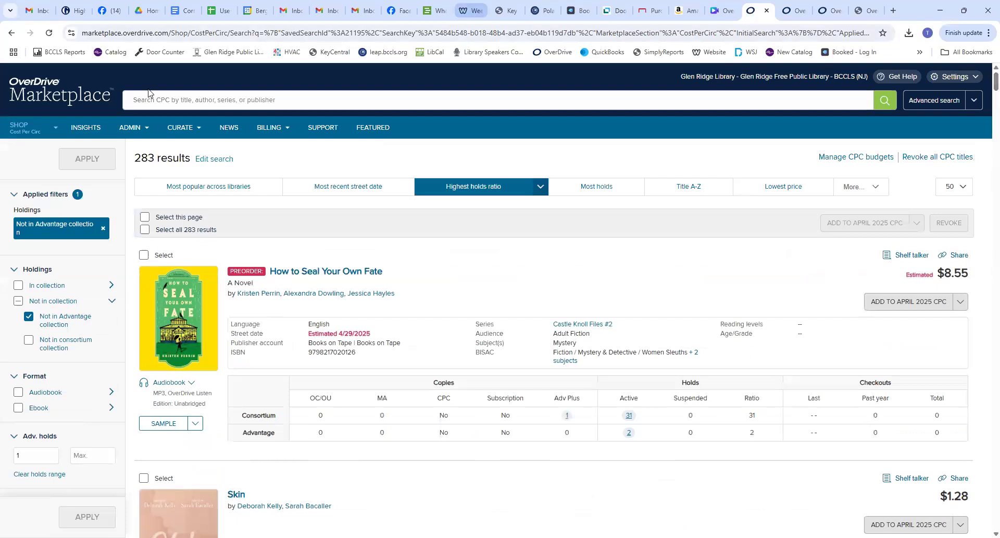
click(56, 131)
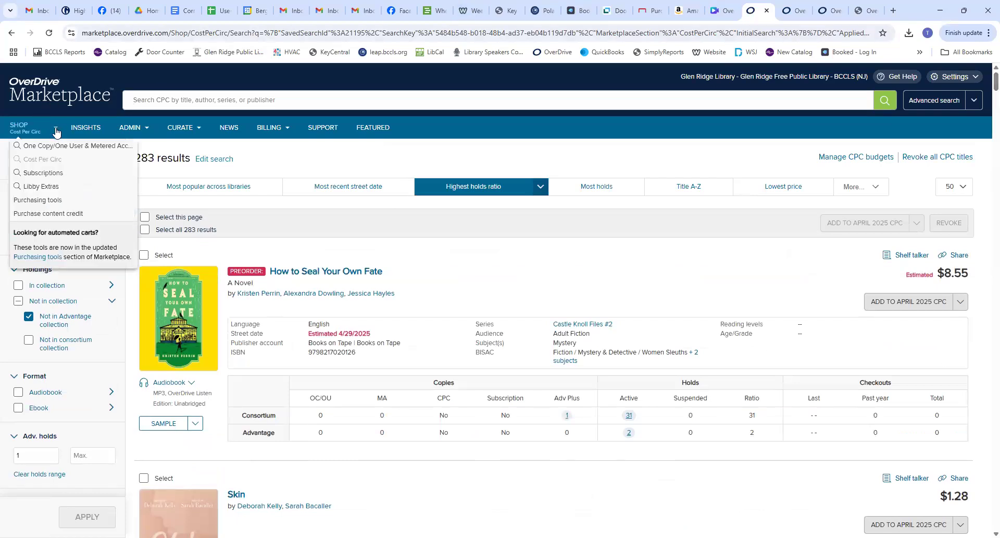
click(61, 173)
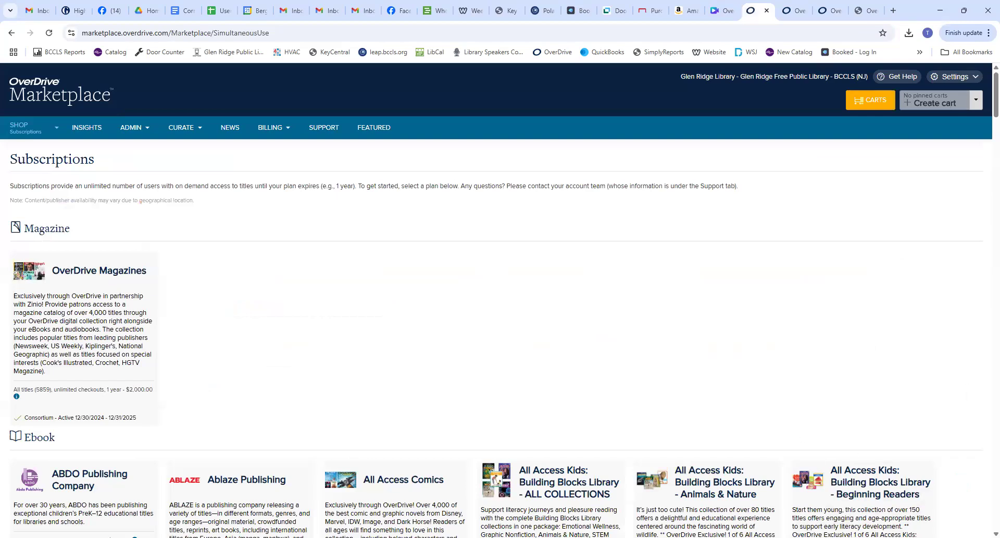
Examine the magazine, ebook and audiobook subscription plans, including their title counts, terms and prices
scroll(496, 300, down, 2)
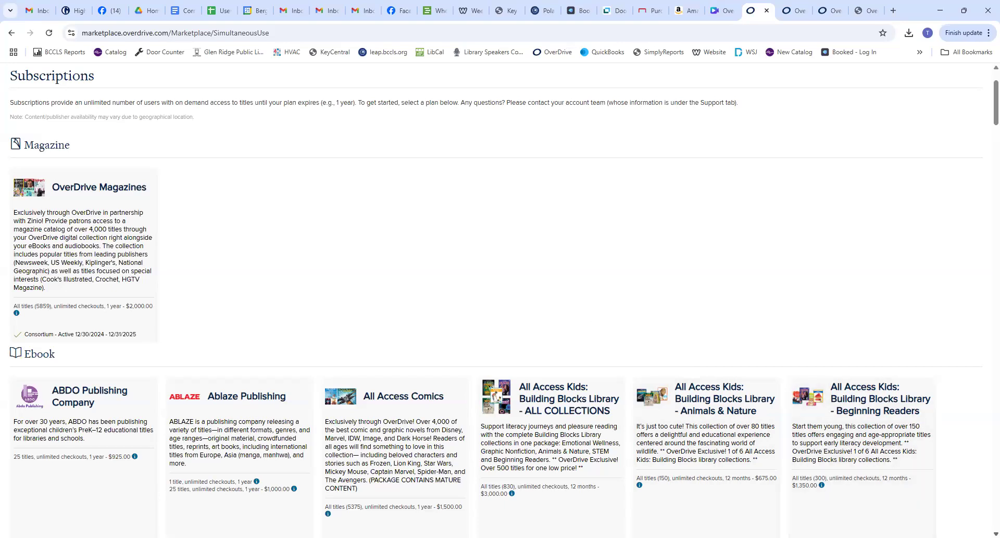
scroll(550, 416, down, 1)
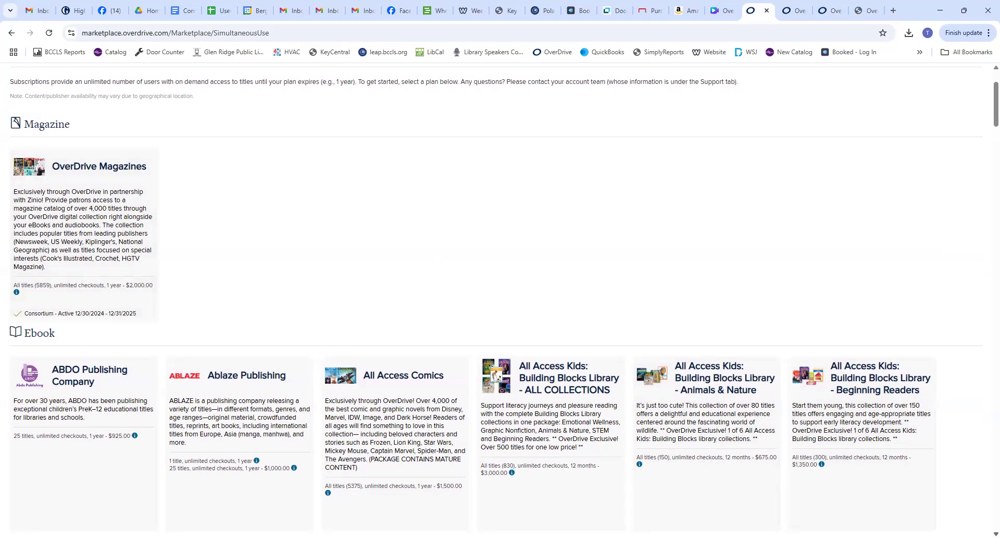
scroll(343, 423, down, 3)
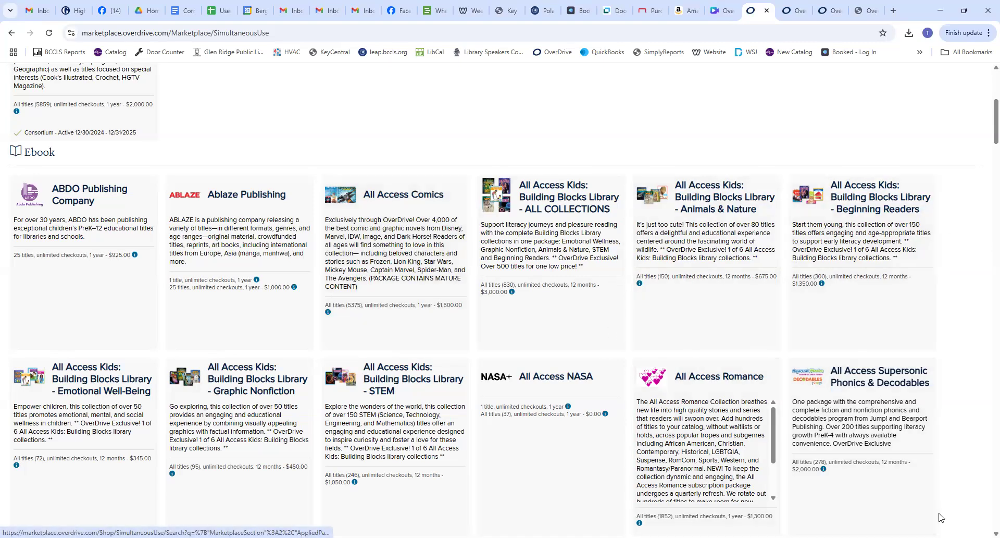
scroll(500, 301, down, 8)
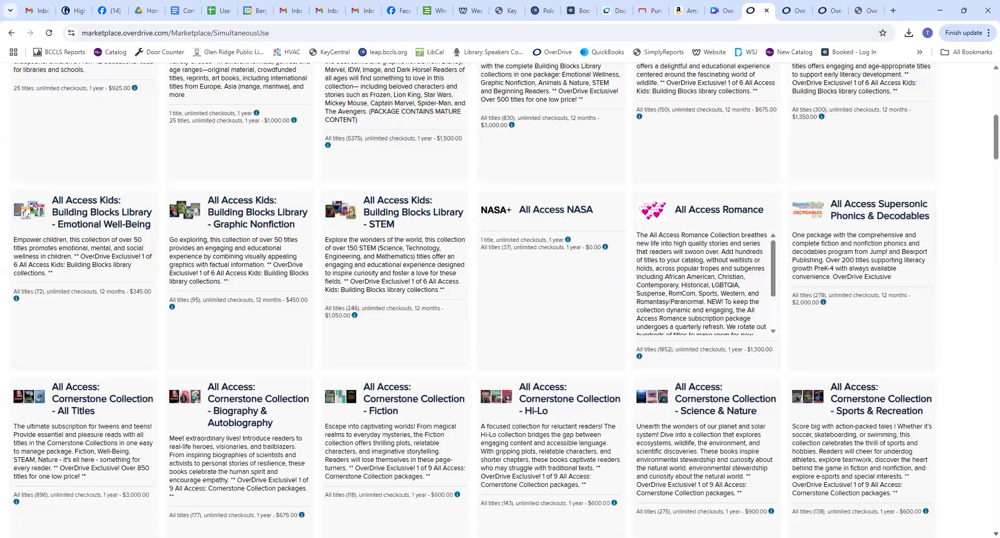
scroll(500, 300, down, 8)
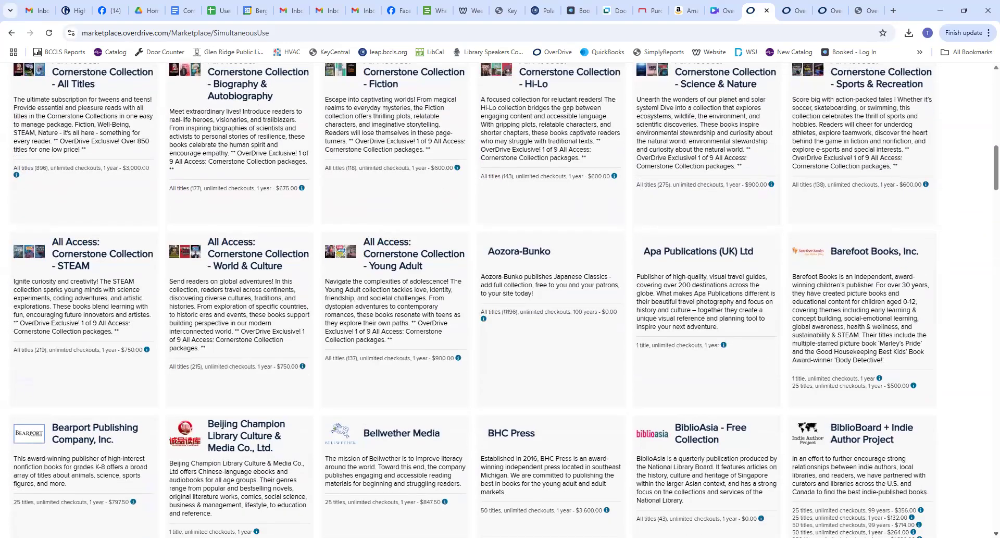
scroll(500, 300, down, 8)
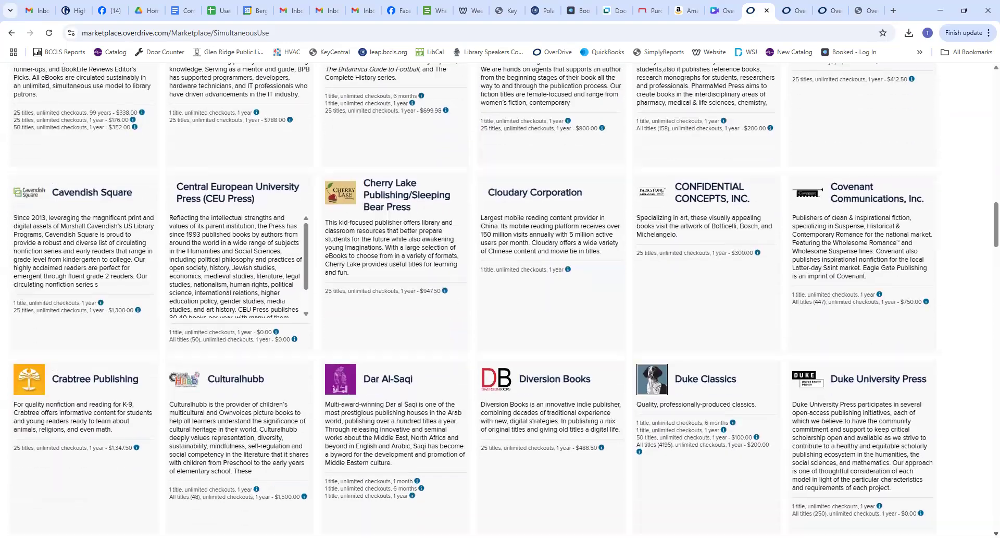
scroll(501, 300, down, 4)
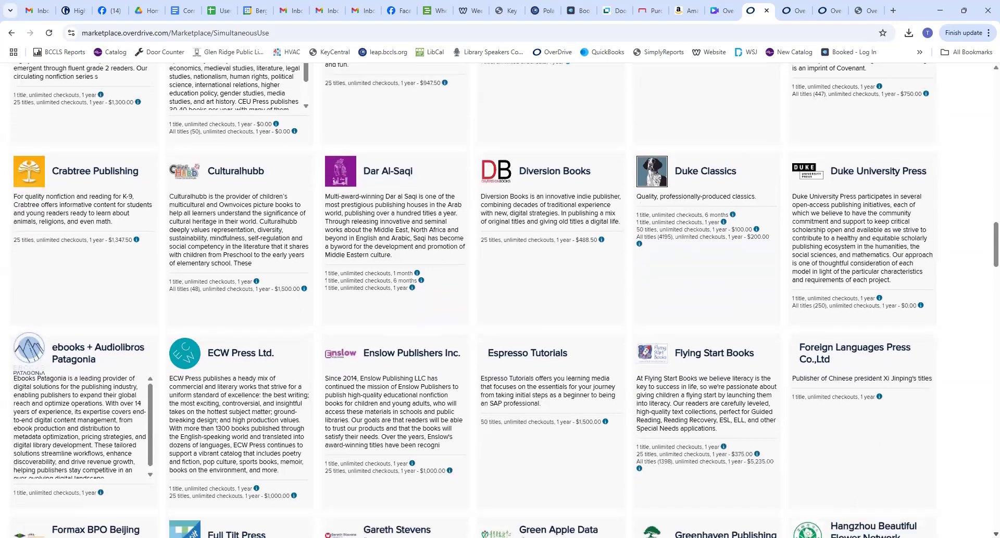
scroll(500, 300, down, 8)
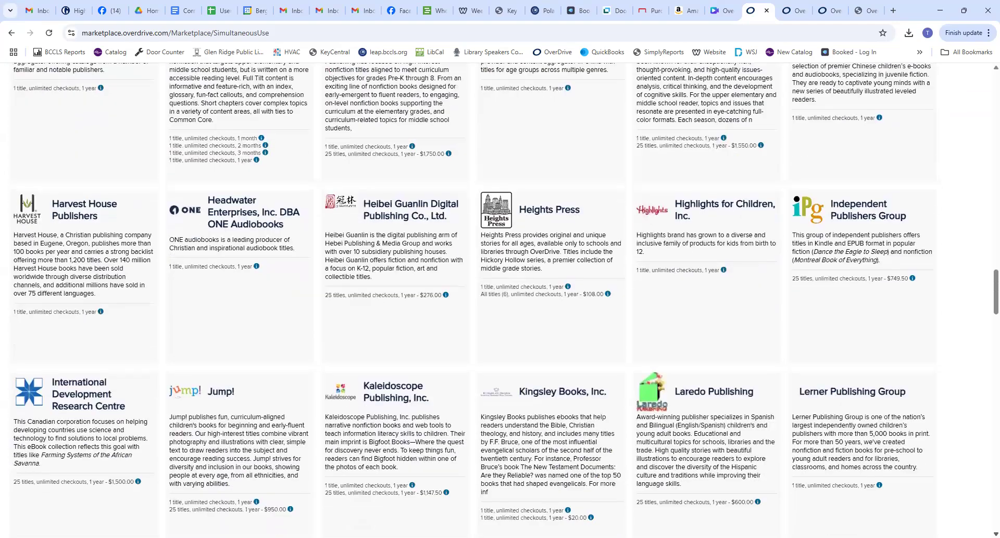
scroll(500, 300, down, 6)
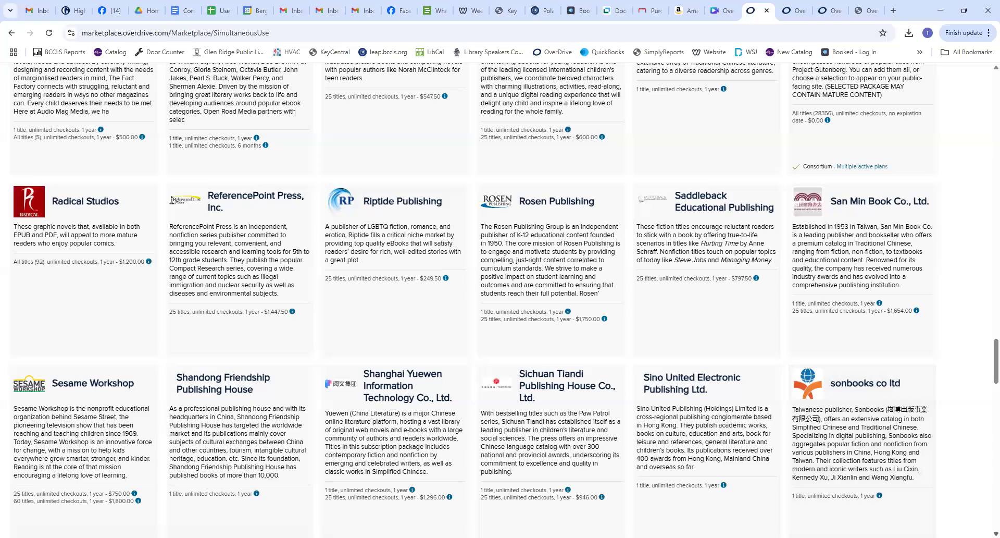
scroll(500, 300, down, 13)
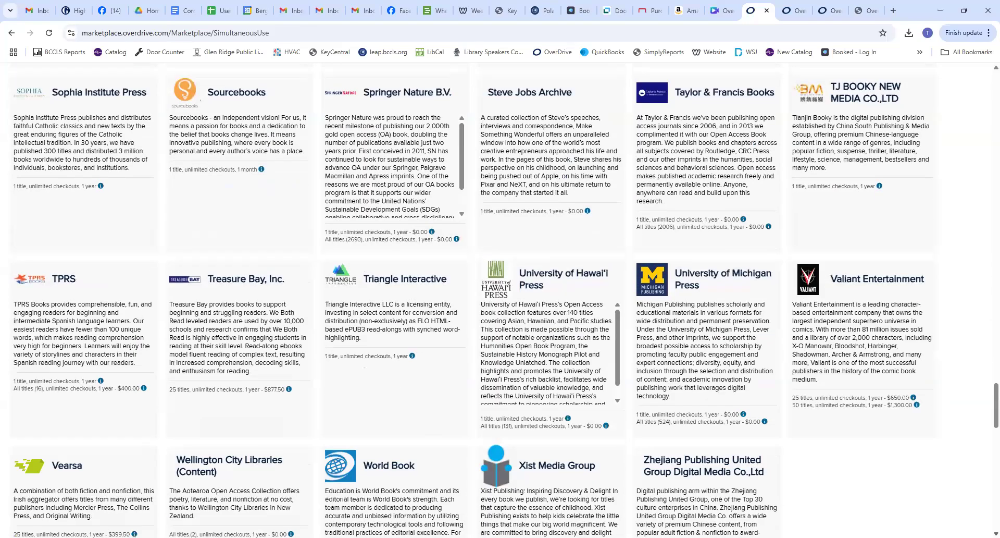
scroll(500, 300, down, 2)
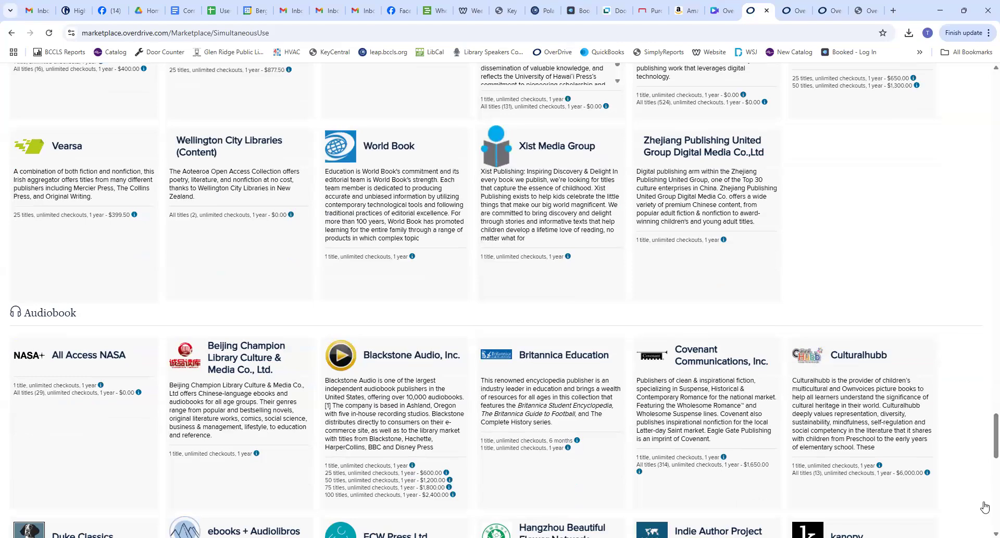
scroll(495, 300, down, 1)
scroll(496, 300, down, 14)
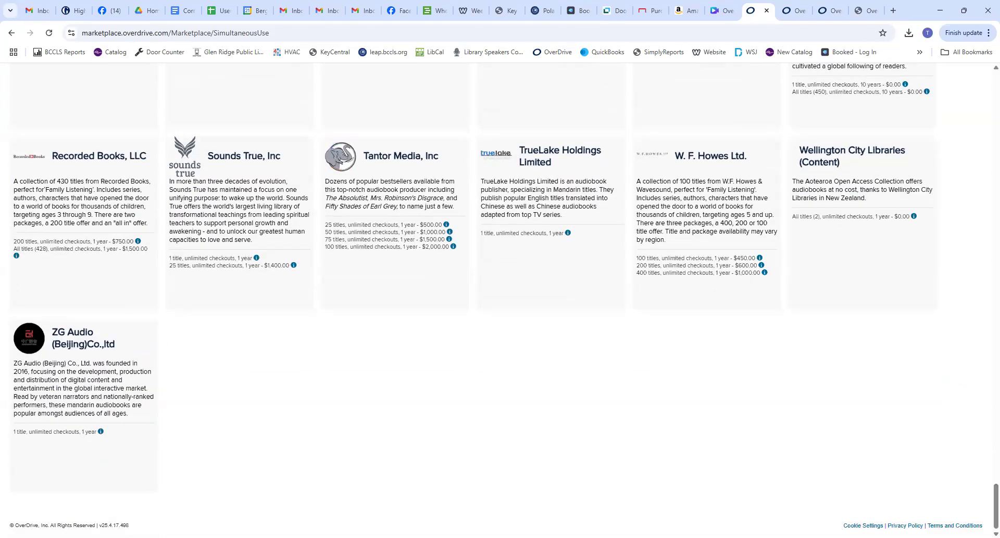
Open the shop's Libby Extras page
drag(996, 505, 996, 88)
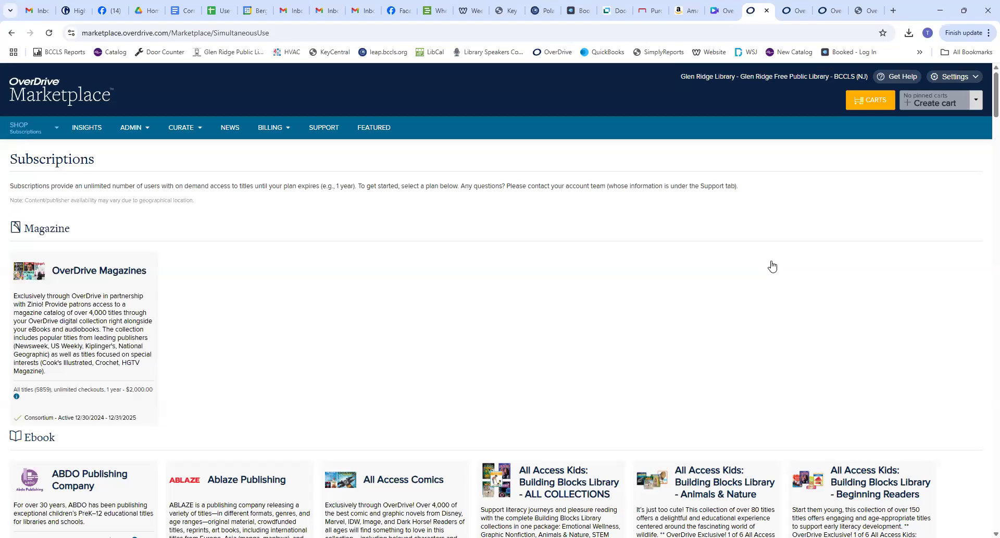
click(56, 129)
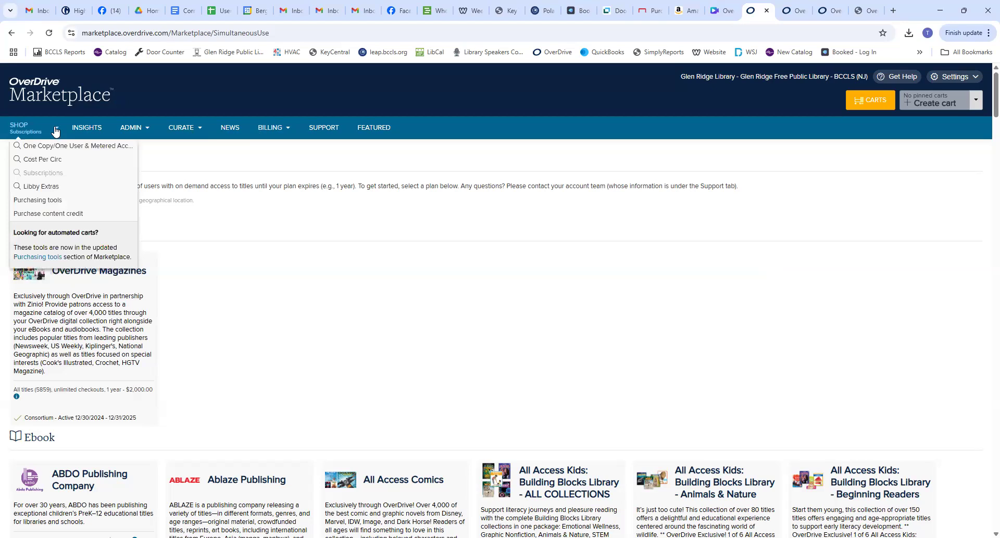
click(59, 182)
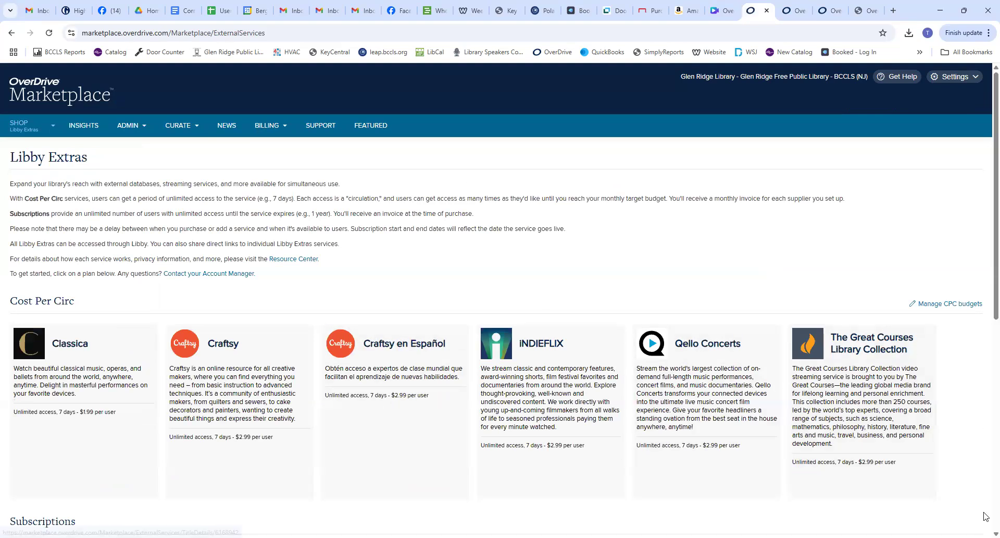
Examine the Cost Per Circ and subscription services offered as Libby Extras, with their access periods and prices
scroll(499, 300, down, 3)
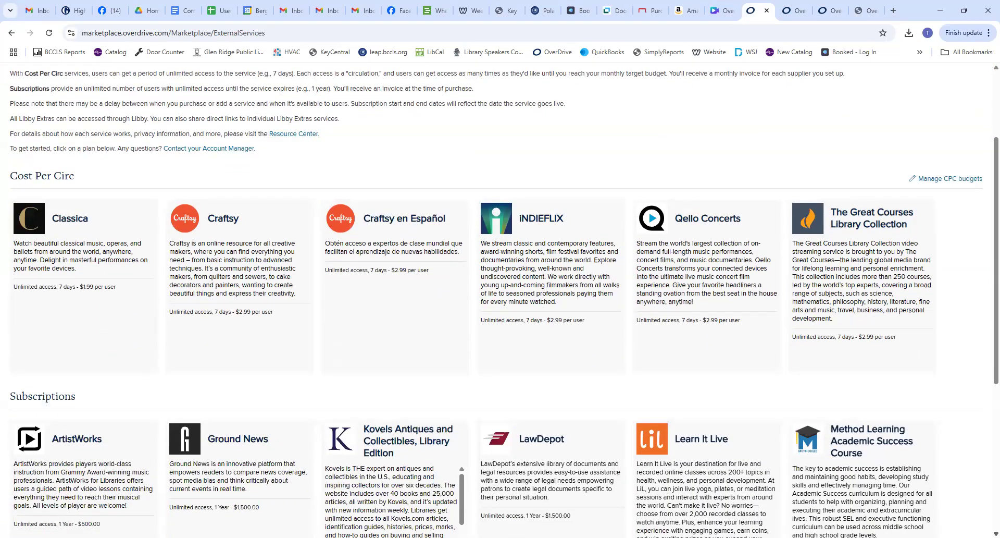
scroll(499, 300, down, 1)
scroll(499, 300, down, 3)
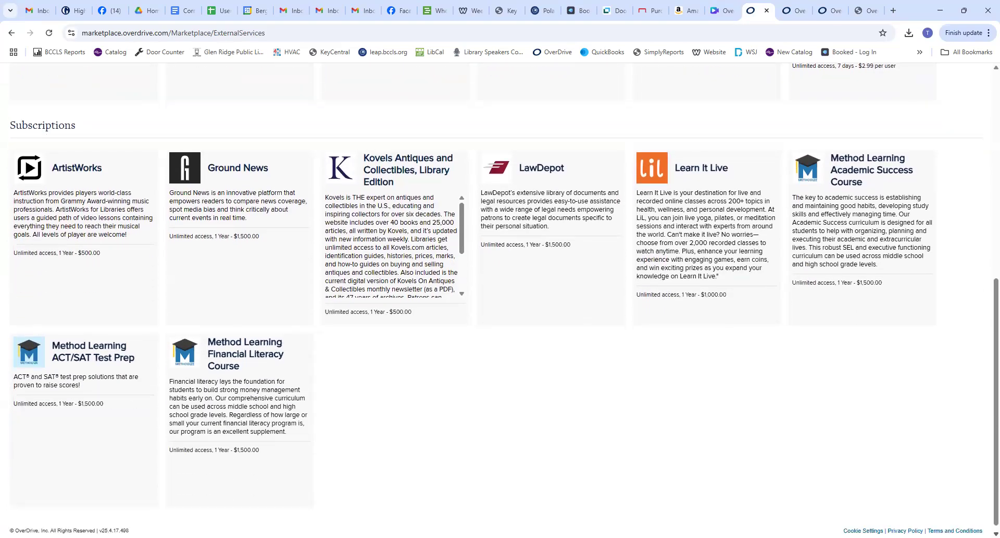
scroll(499, 300, down, 1)
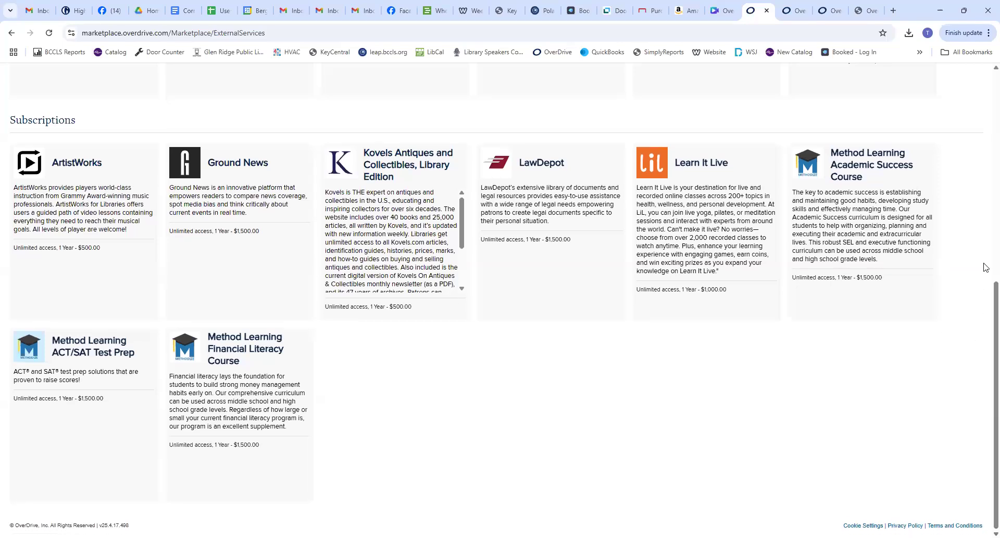
scroll(986, 260, up, 8)
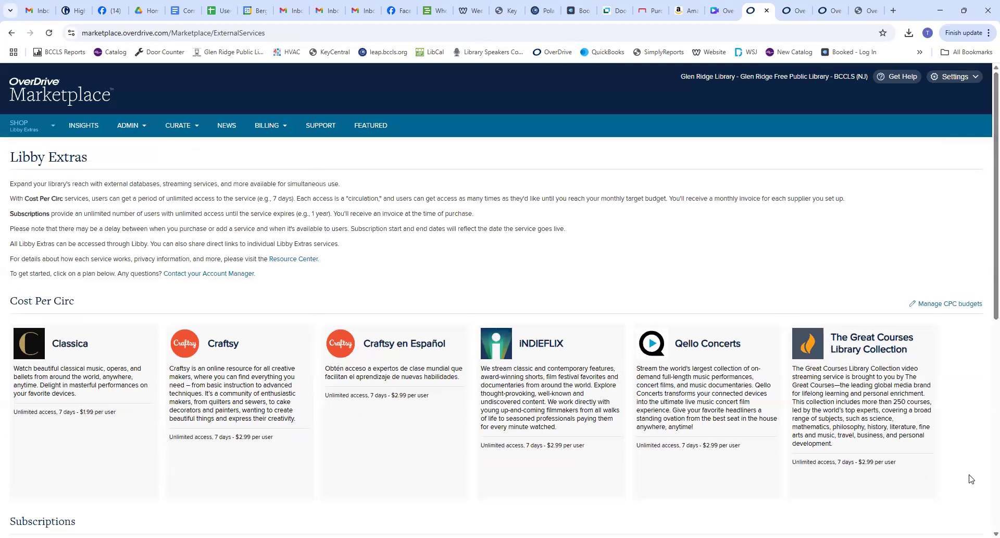
scroll(499, 300, down, 3)
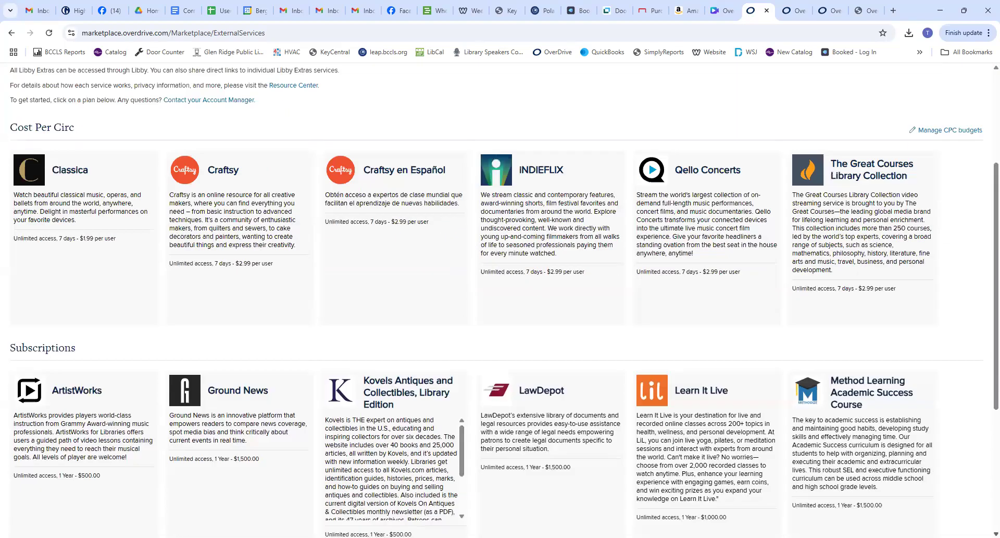
scroll(499, 300, down, 3)
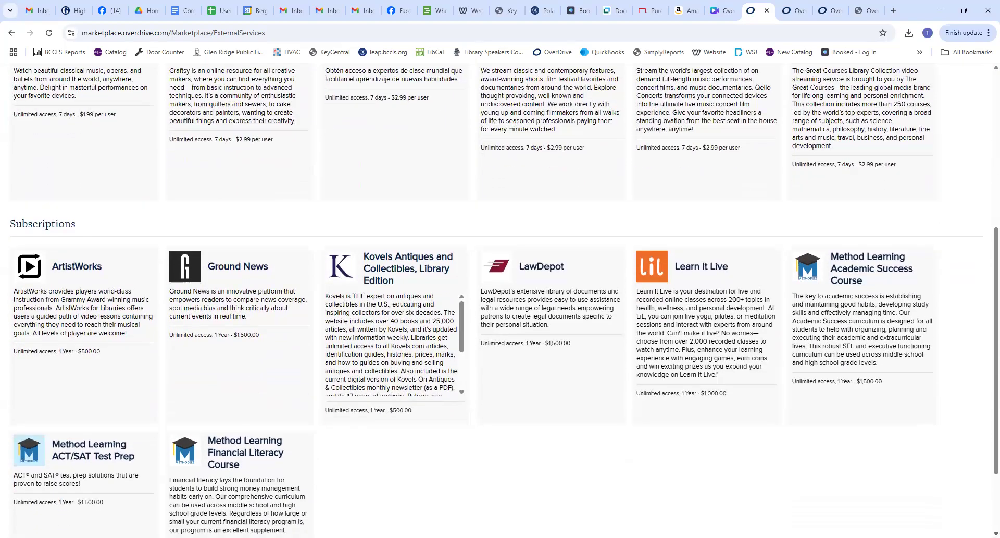
scroll(978, 411, down, 2)
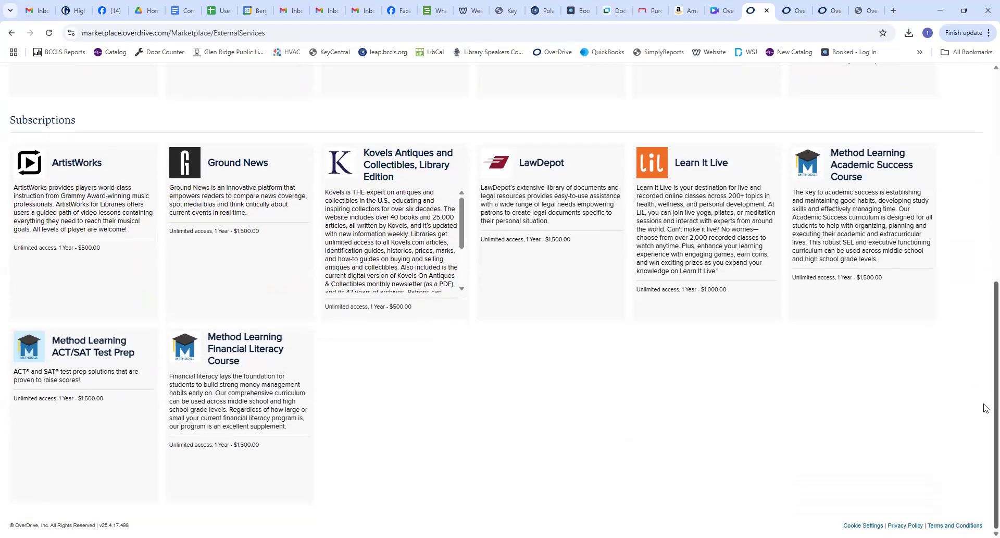
Go to the Marketplace Support page and open the OverDrive Resource Center from its help and resources
scroll(984, 408, up, 1)
scroll(499, 295, up, 8)
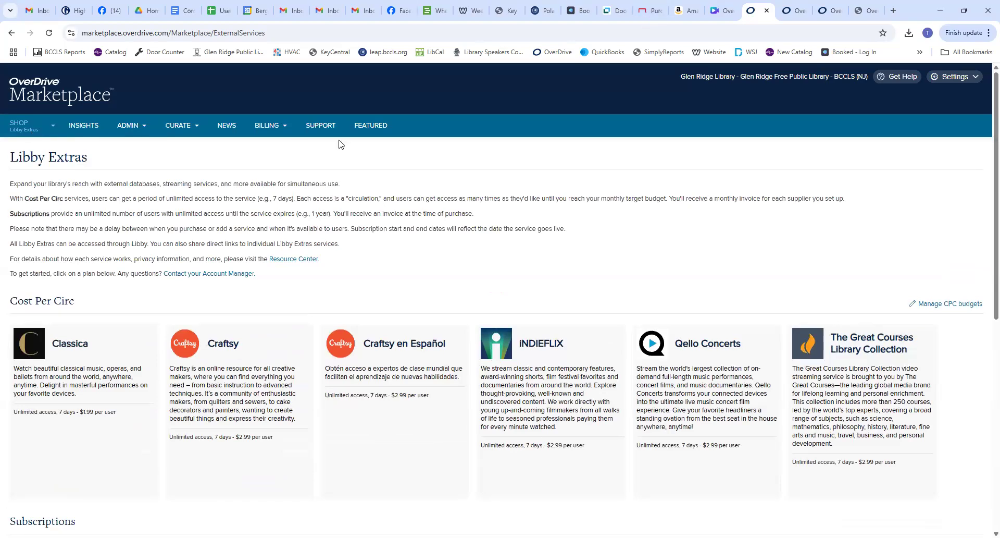
click(323, 126)
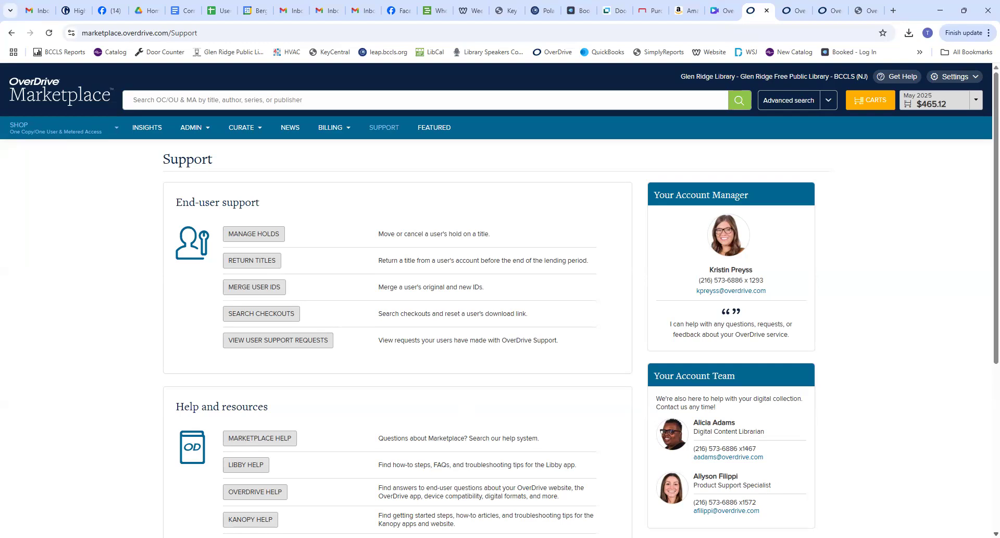
scroll(375, 328, down, 3)
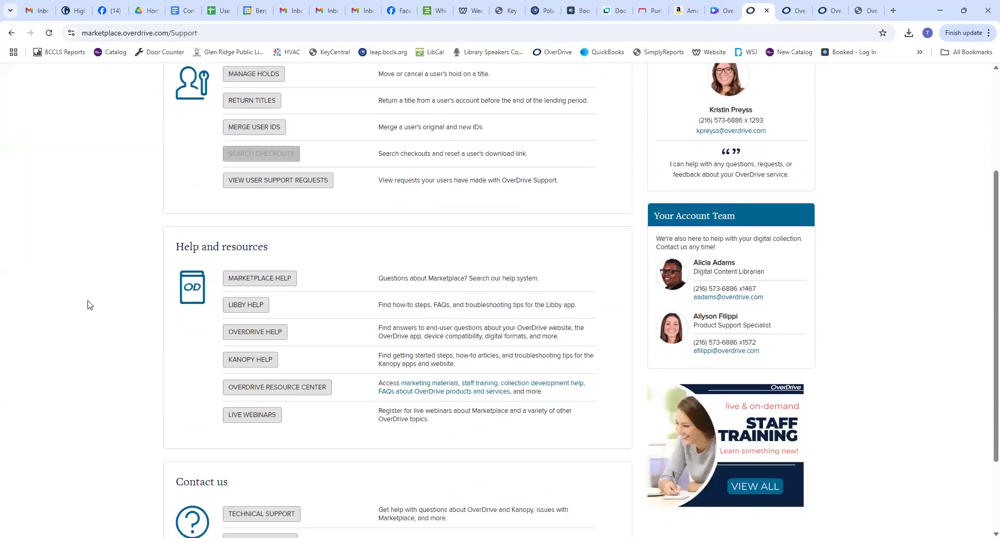
click(309, 395)
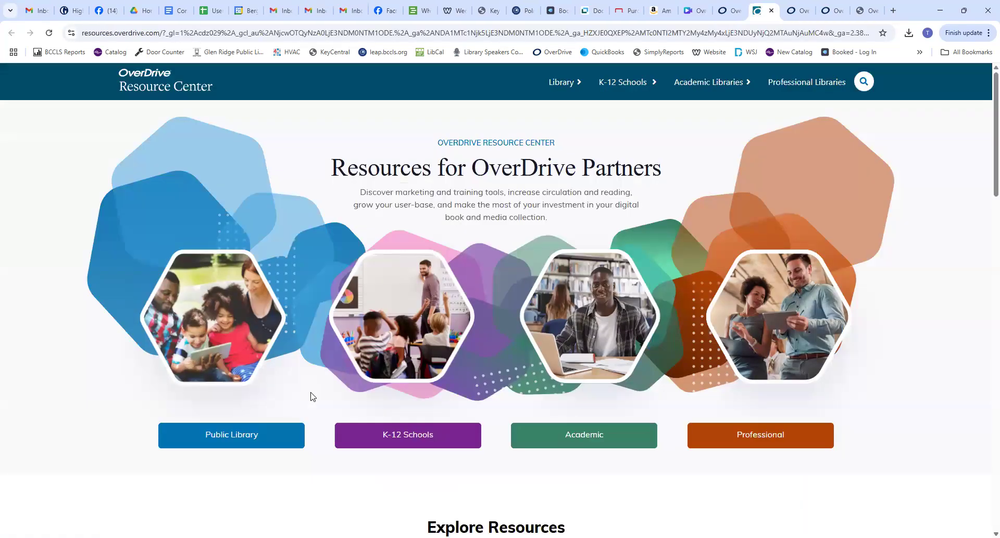
Open the Public Library resources, dismiss the promotional pop-up, and look through the resource categories and the Our Apps section
click(248, 446)
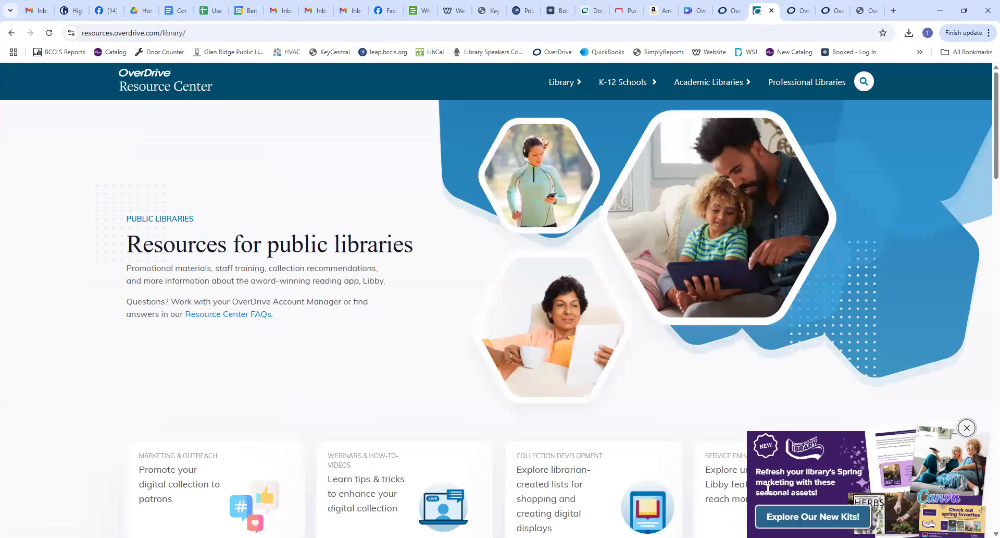
click(966, 430)
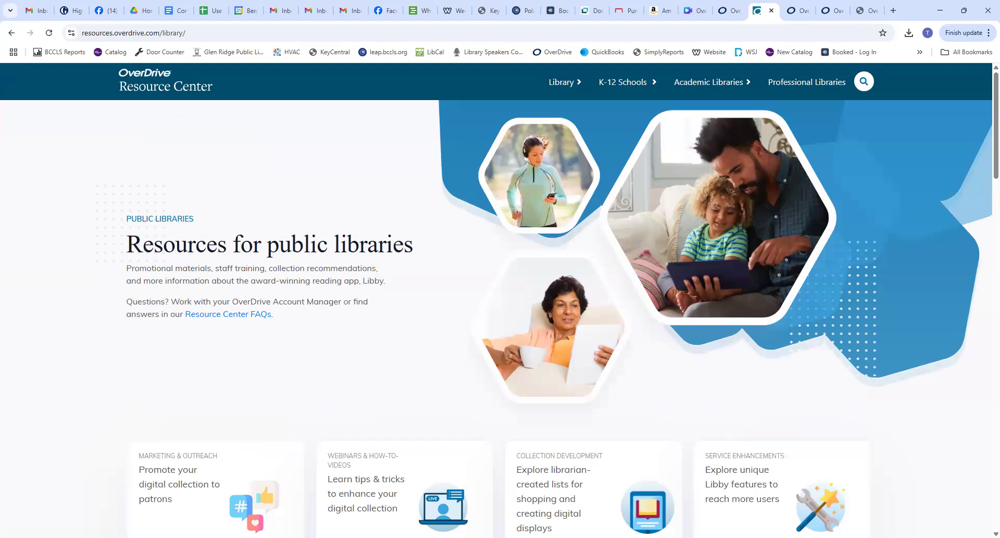
scroll(559, 317, down, 3)
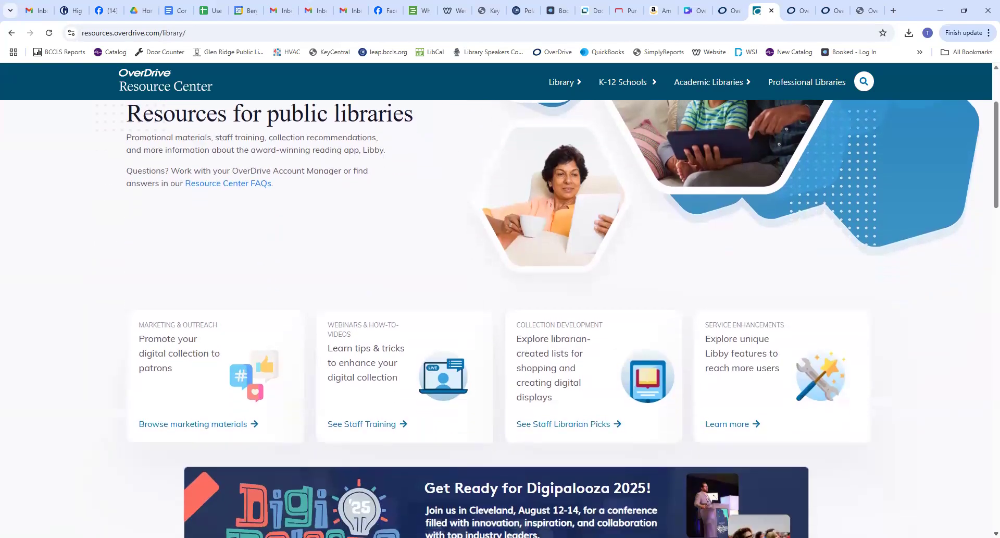
scroll(310, 430, down, 1)
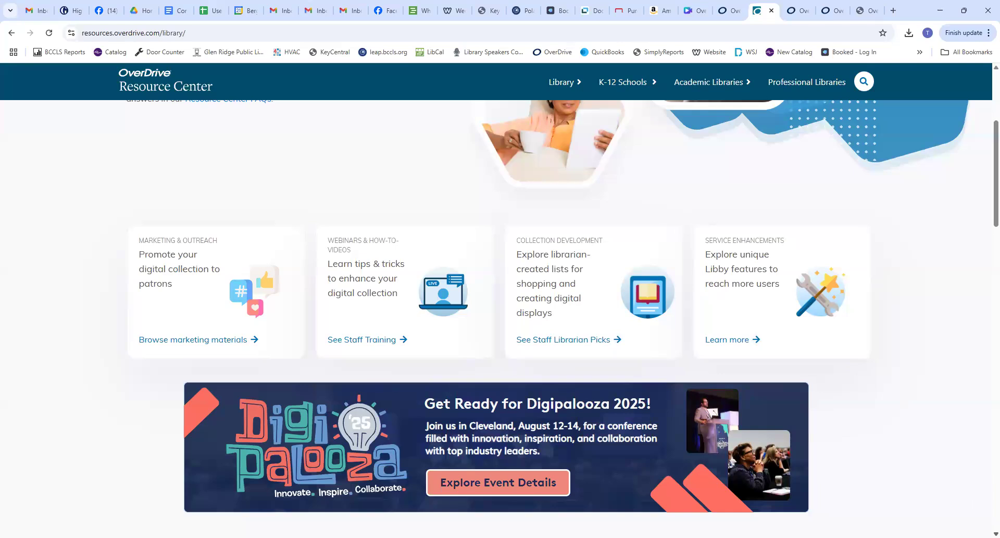
scroll(496, 306, down, 3)
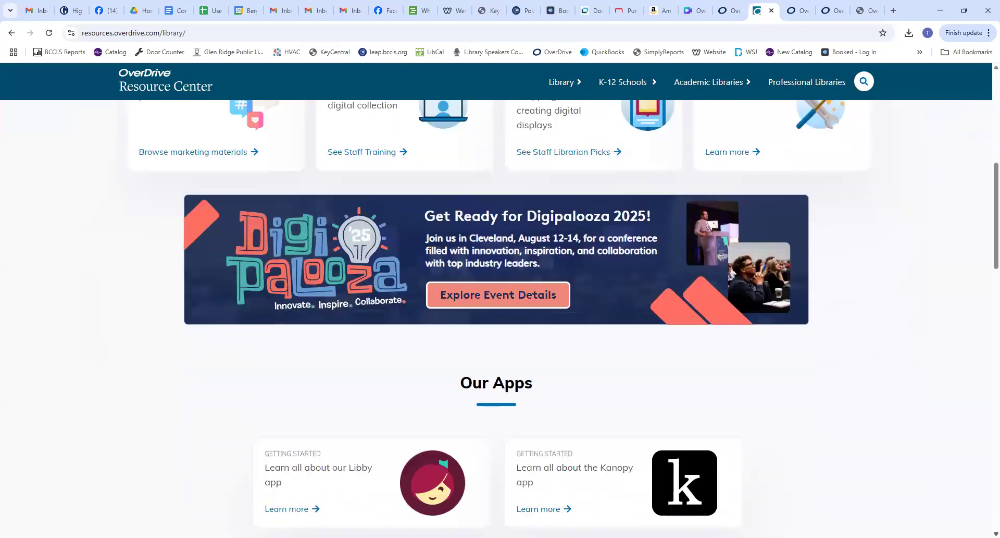
scroll(496, 313, down, 1)
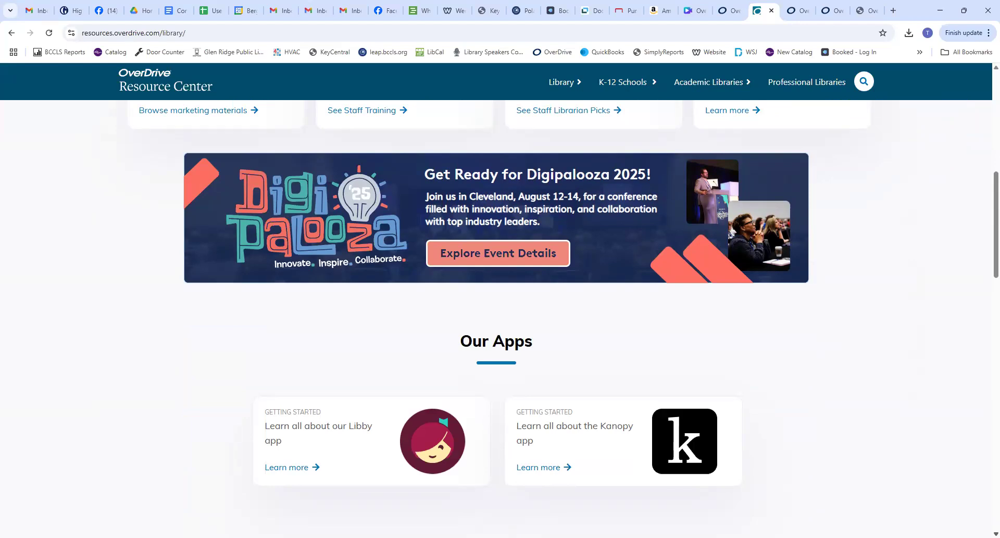
Look through the Our Apps and New & Popular Resources sections of the Library resources, including the Share on Social graphics
scroll(564, 320, down, 1)
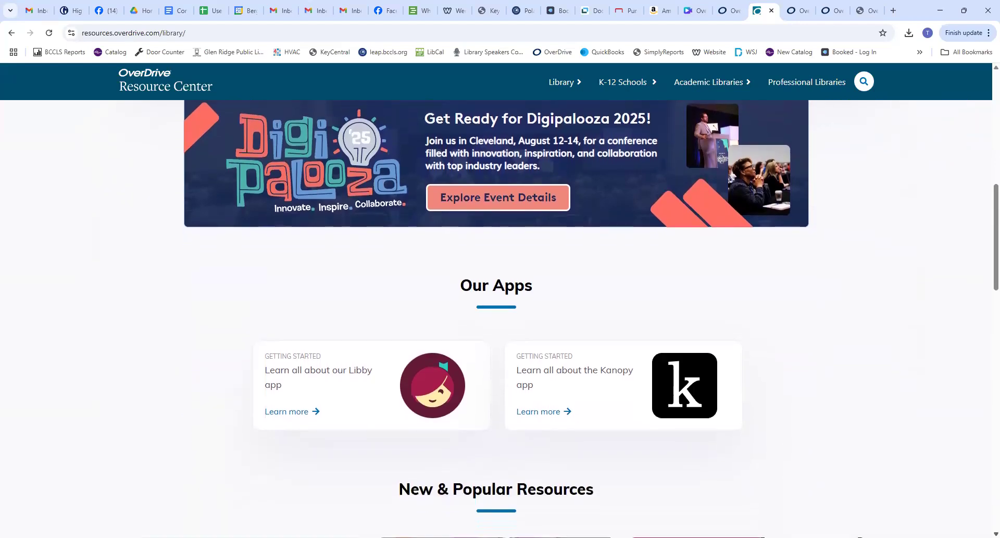
scroll(562, 319, down, 1)
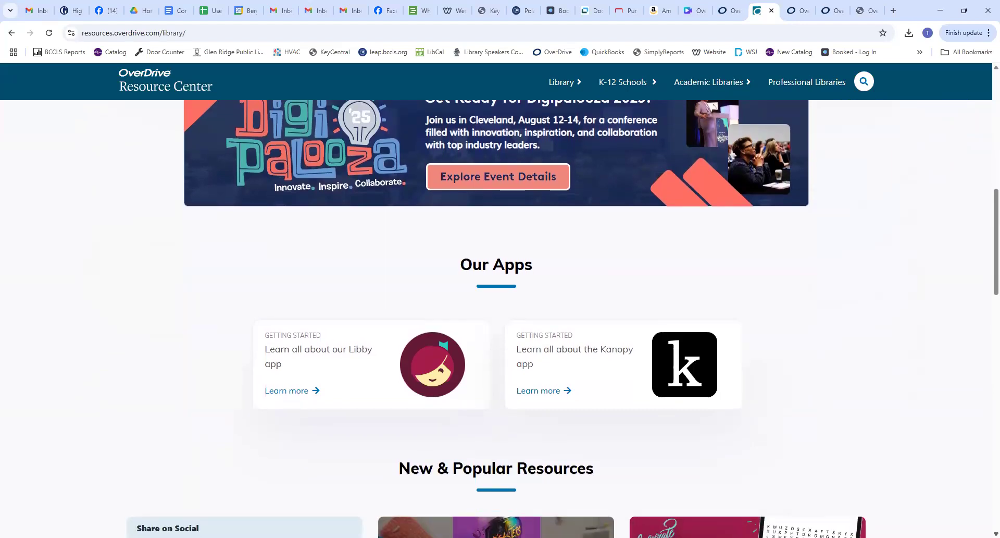
scroll(562, 319, down, 1)
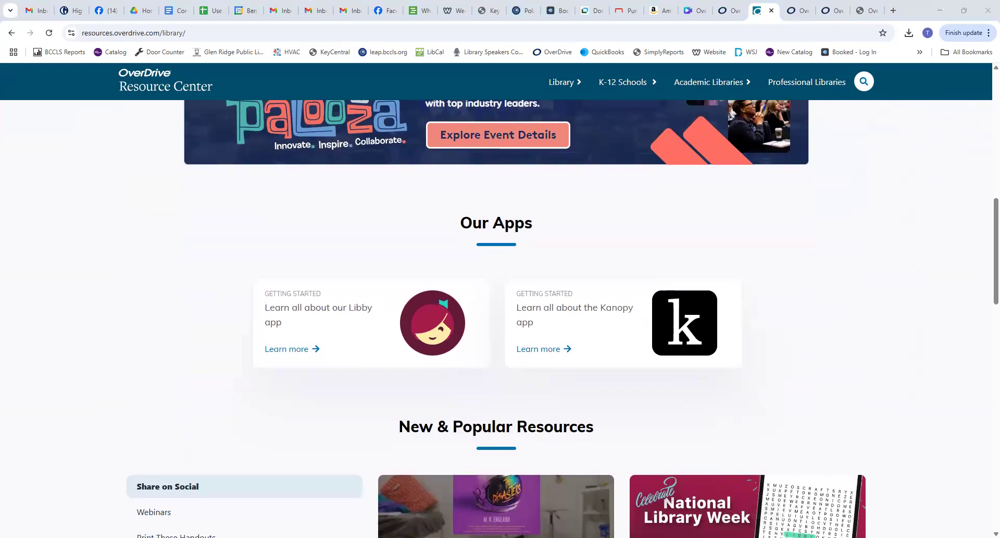
scroll(495, 319, down, 1)
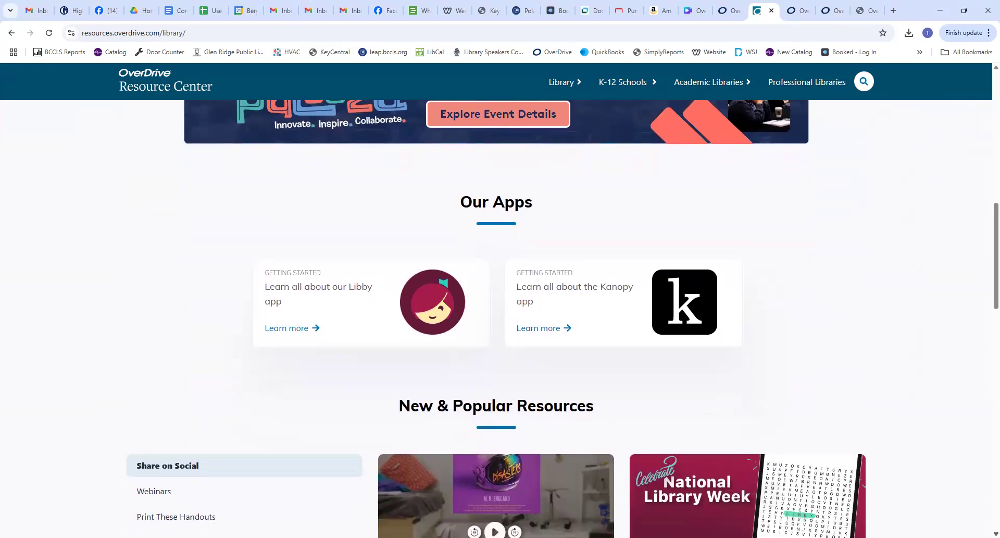
scroll(496, 318, down, 3)
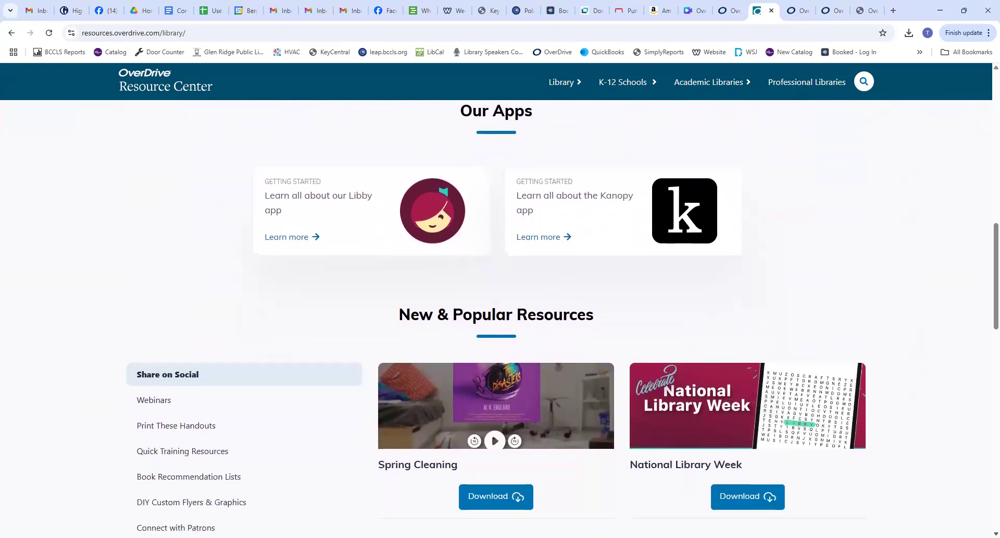
scroll(491, 380, down, 3)
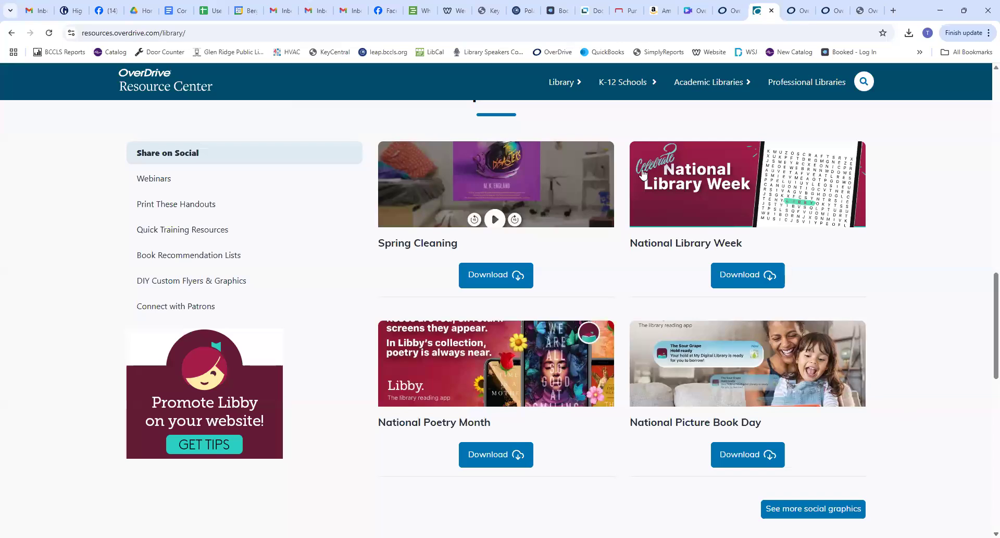
Return to the Marketplace Support page and switch the shop to Cost Per Circ
click(725, 9)
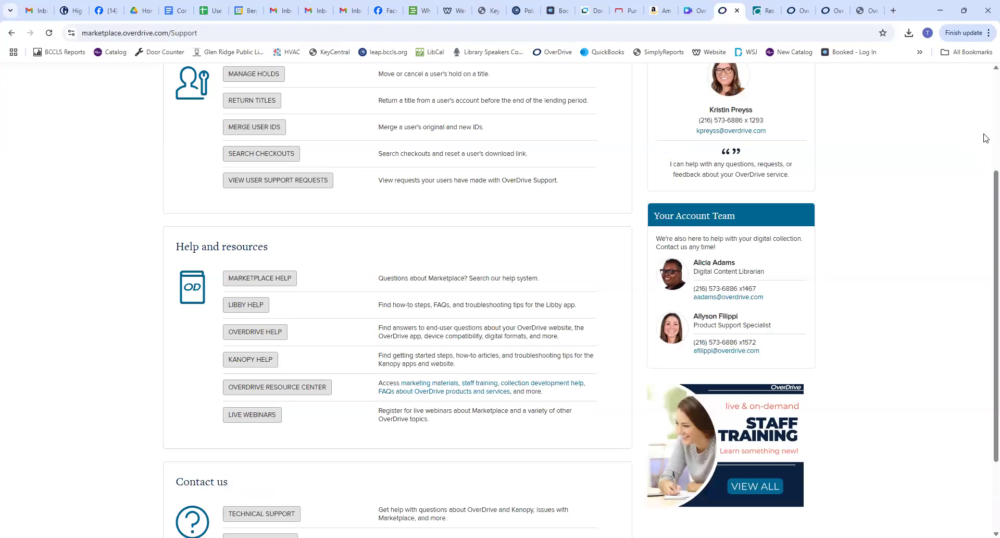
scroll(984, 138, up, 3)
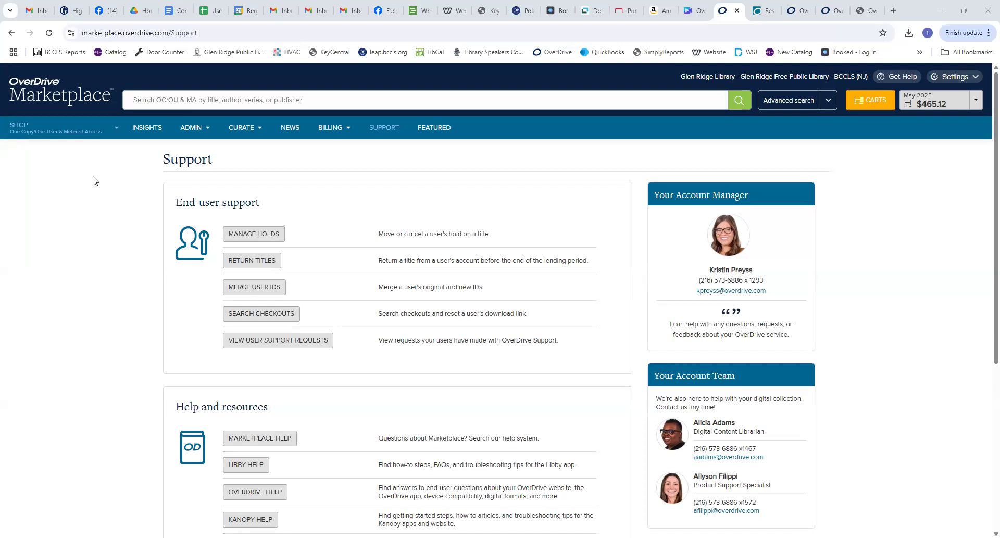
click(67, 131)
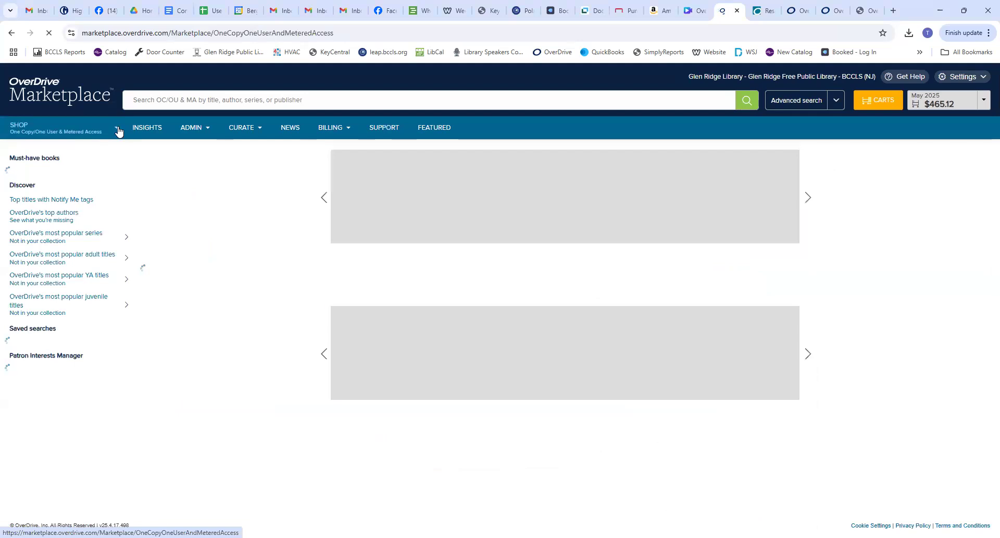
click(117, 128)
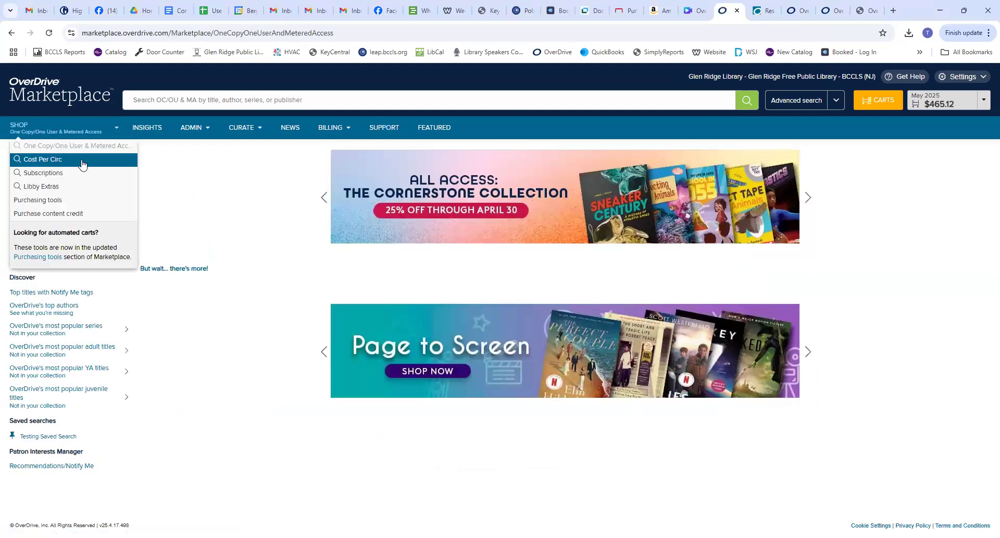
click(82, 165)
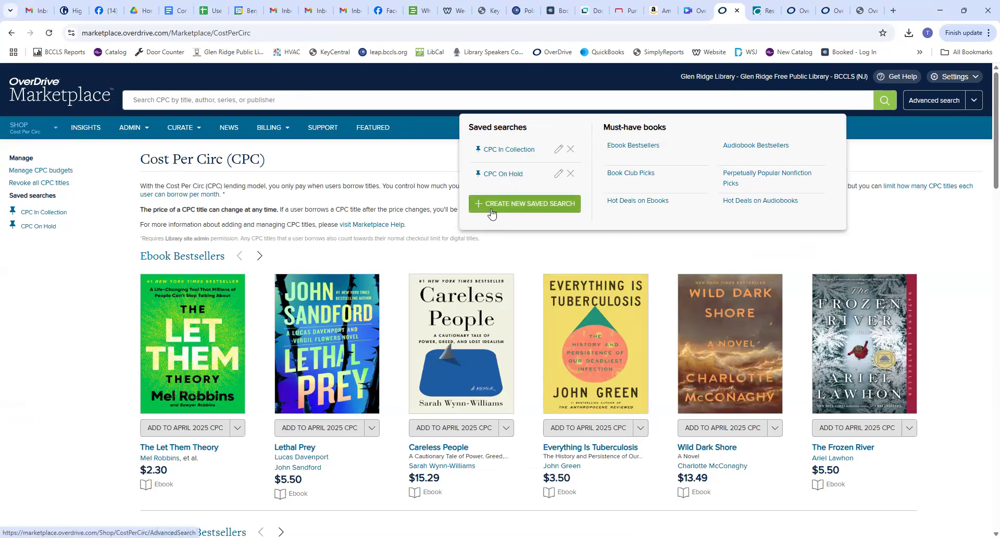
View the CPC In Collection saved search, and reopen the saved searches and must-have books list from the Cost Per Circ page
click(504, 150)
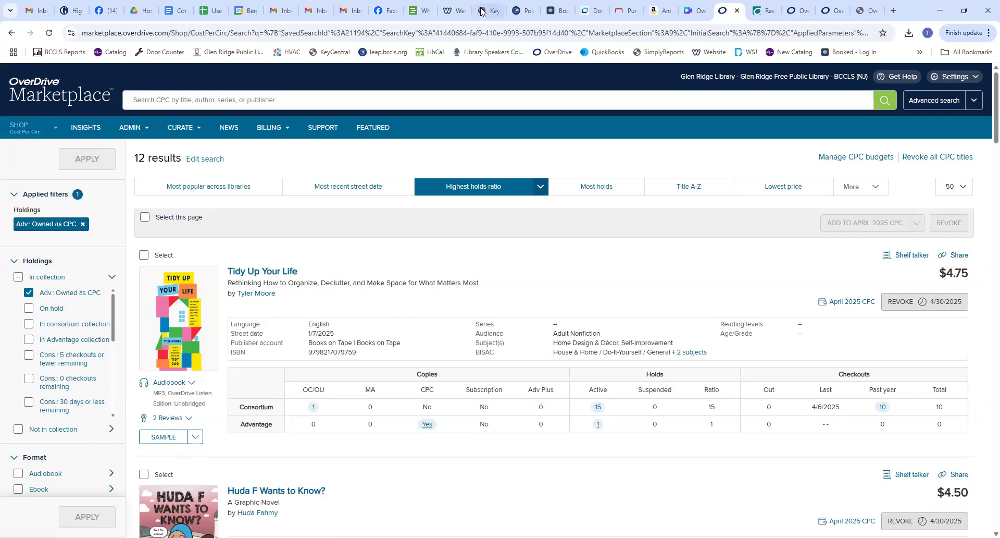
click(29, 133)
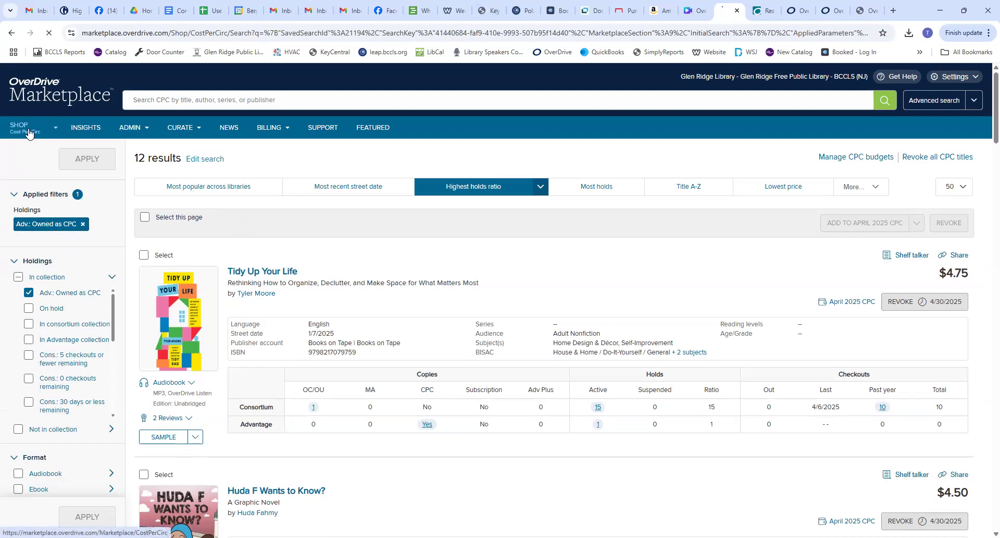
click(974, 100)
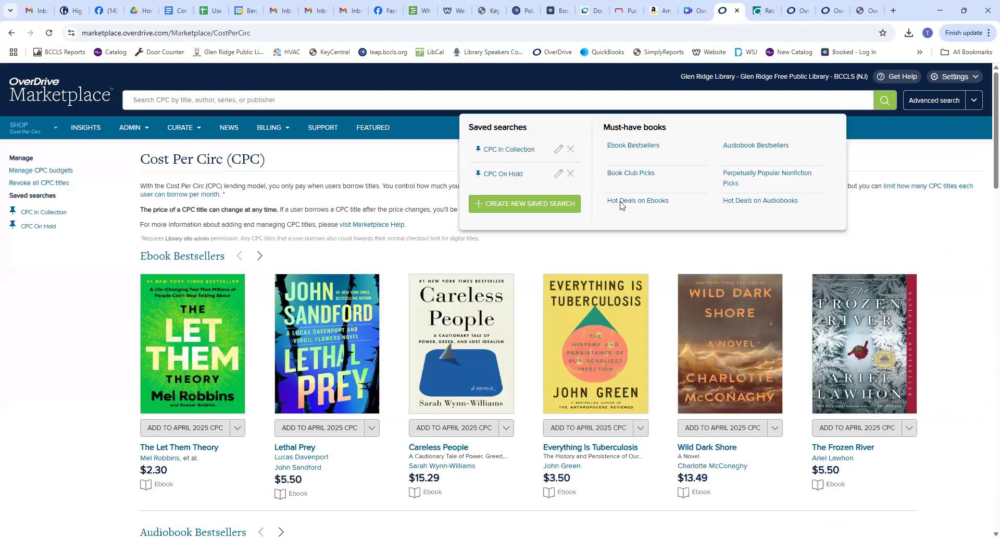